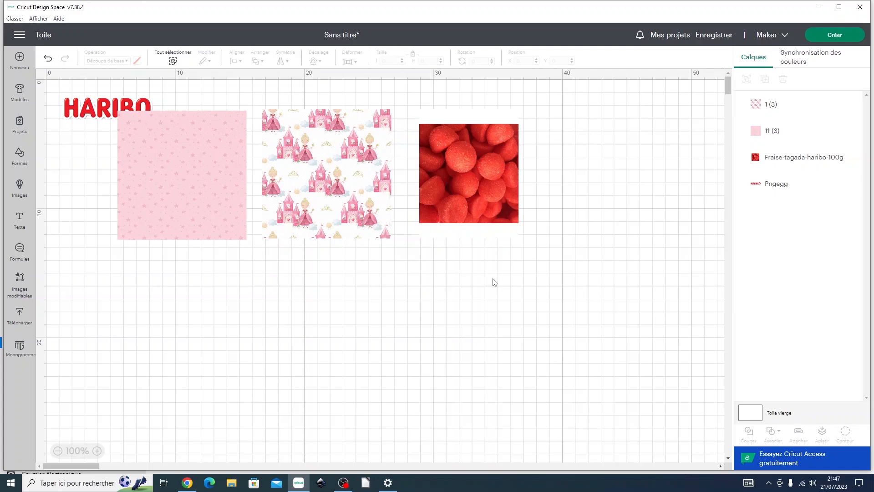
- Add a square shape, unlock its proportions, and size it 10 cm wide by 11 cm high
click(20, 155)
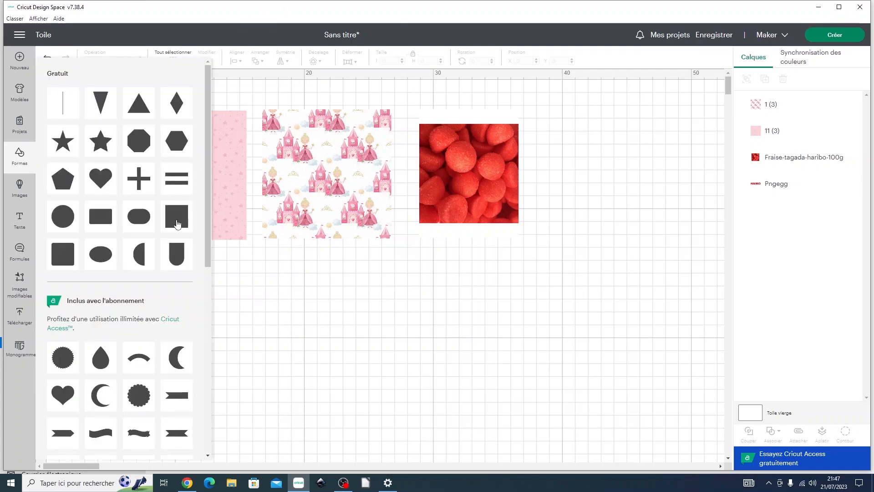
click(176, 222)
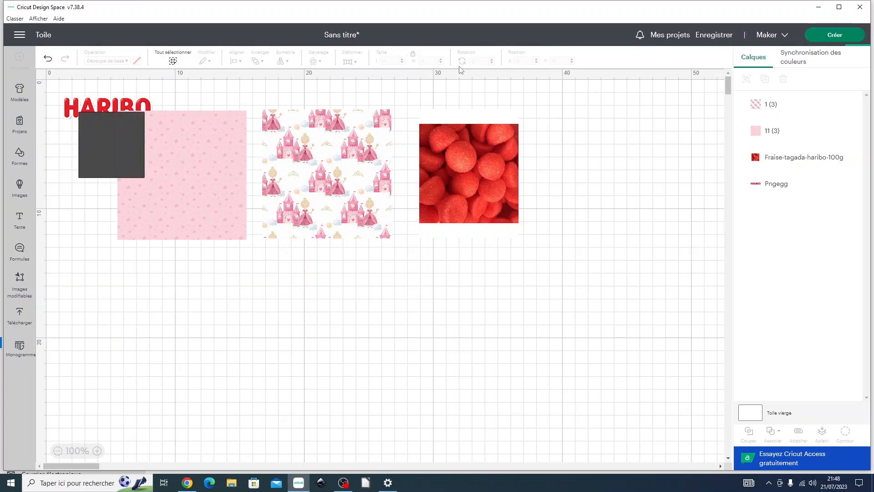
click(412, 54)
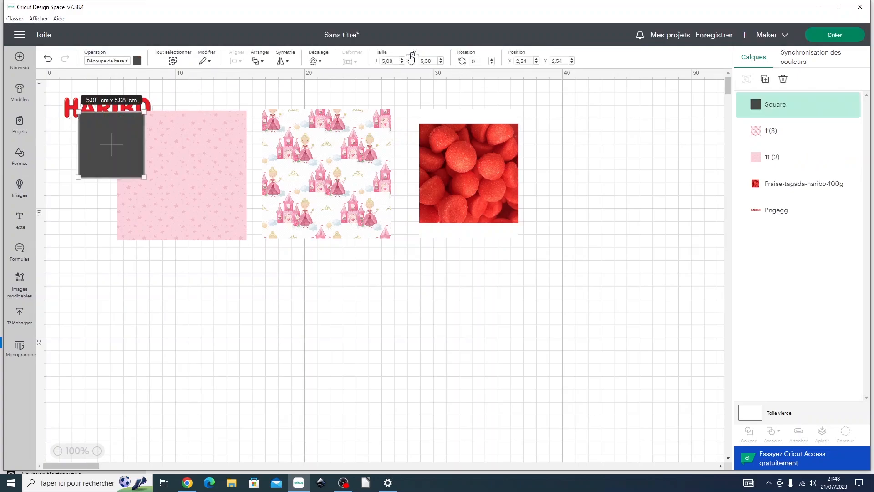
click(394, 61)
drag(393, 62, 372, 65)
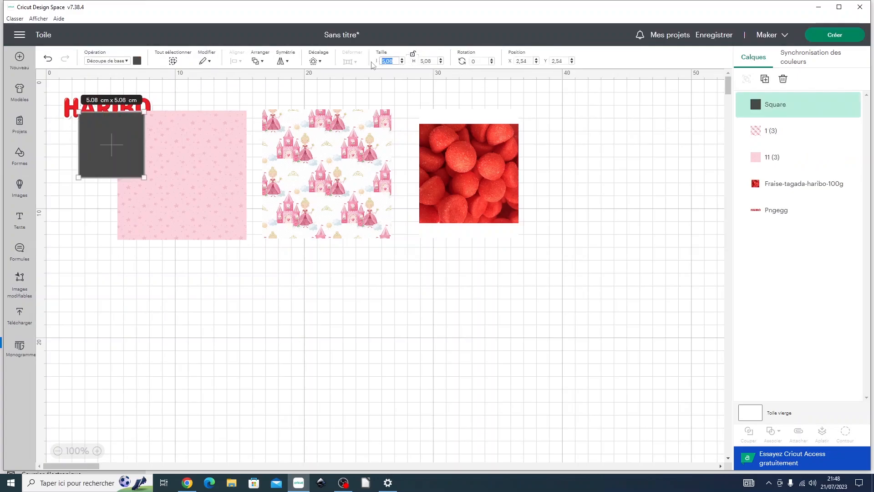
text(10)
key(Tab)
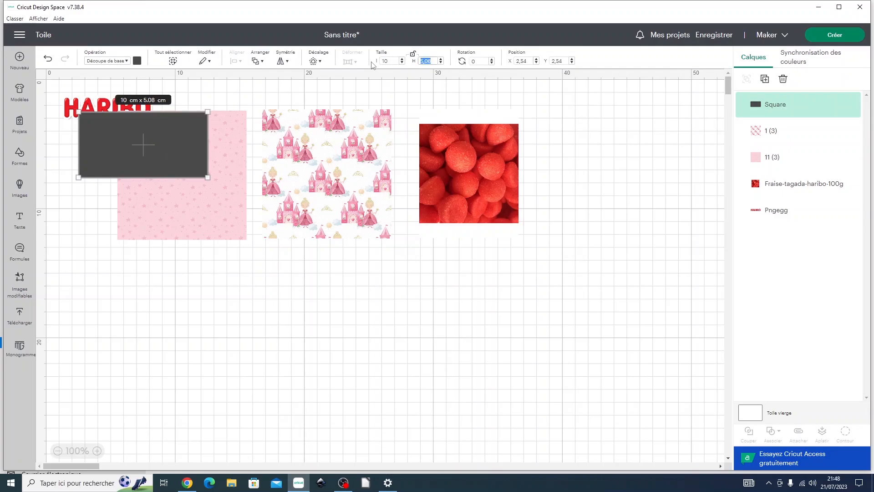
text(11)
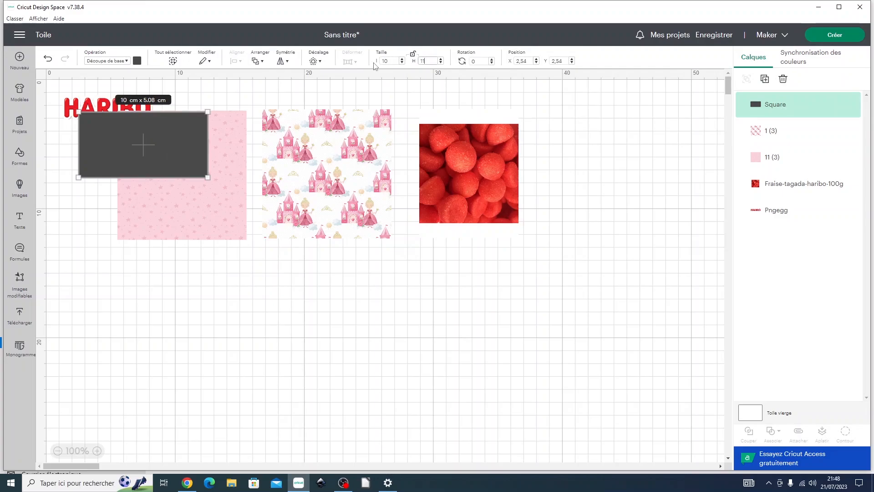
- Resize the square to 11 cm wide by 10 cm high and move it below the castle pattern image
click(384, 60)
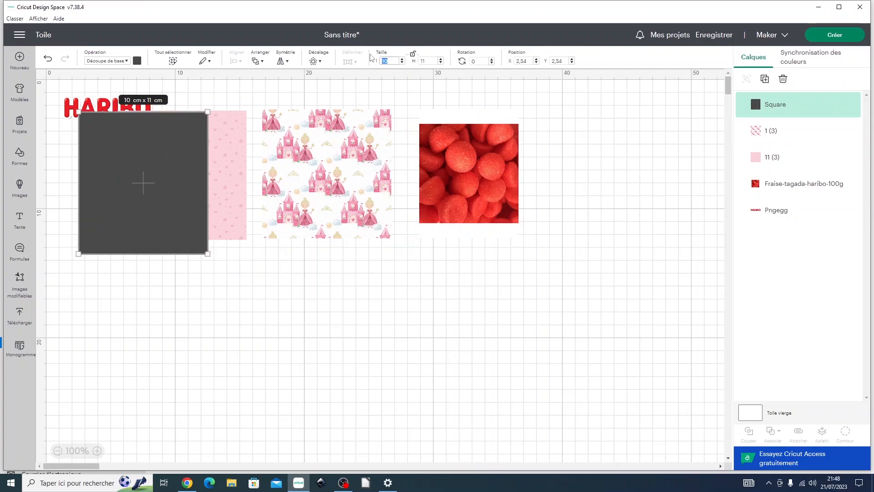
key(Tab)
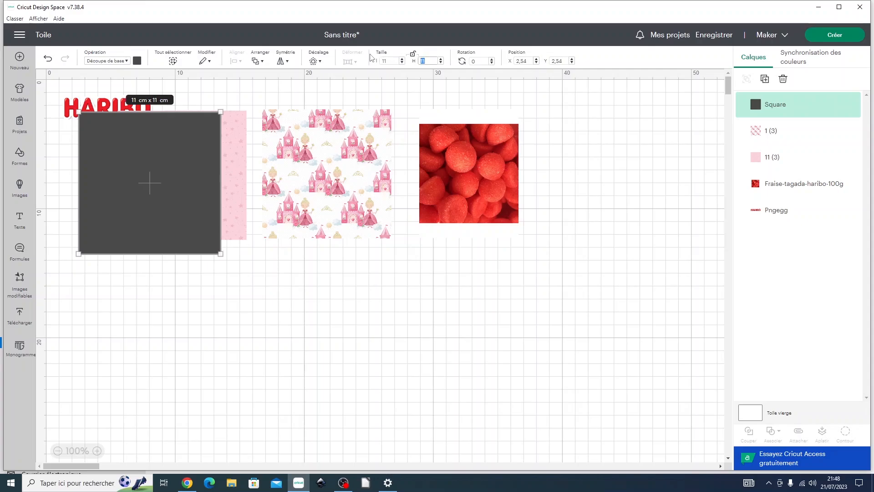
text(10)
key(Return)
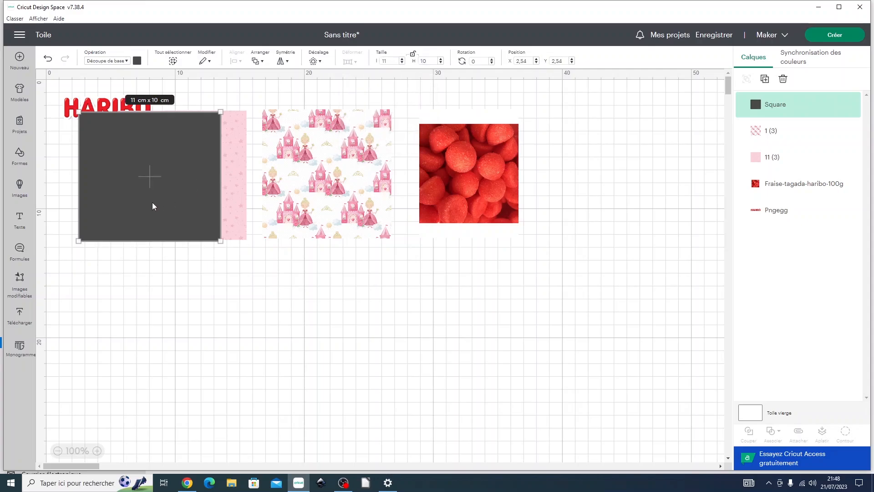
drag(152, 202, 438, 400)
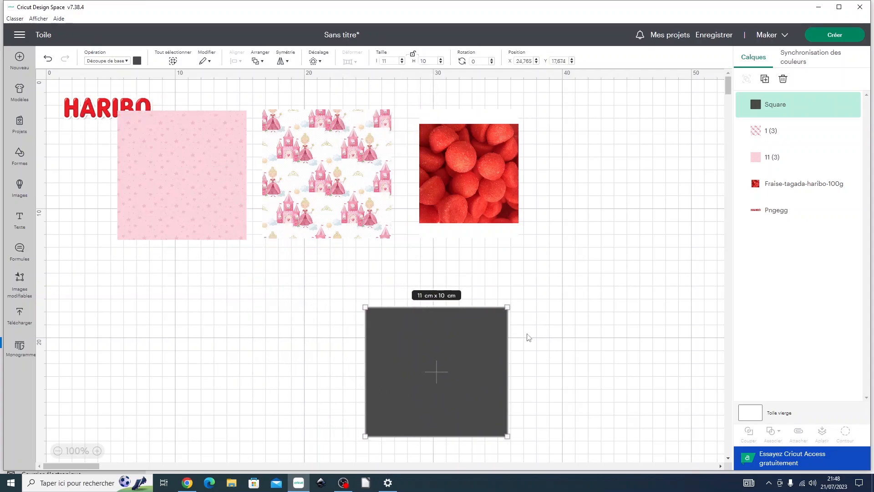
drag(476, 348, 374, 326)
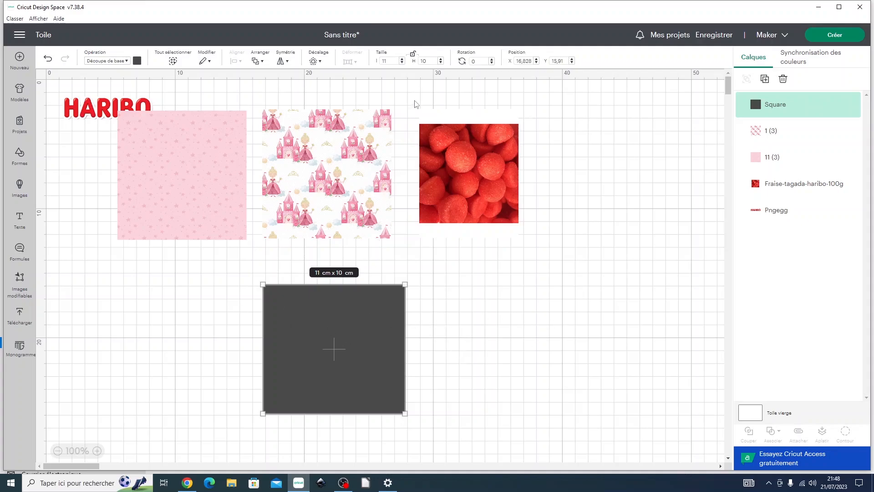
- Set the shape's width to 22 cm and change its colour to white
double_click(387, 58)
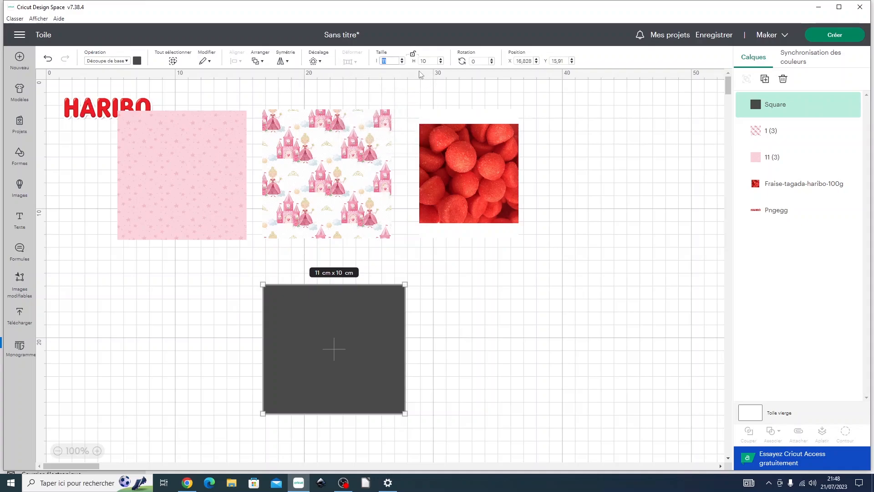
text(22)
key(Return)
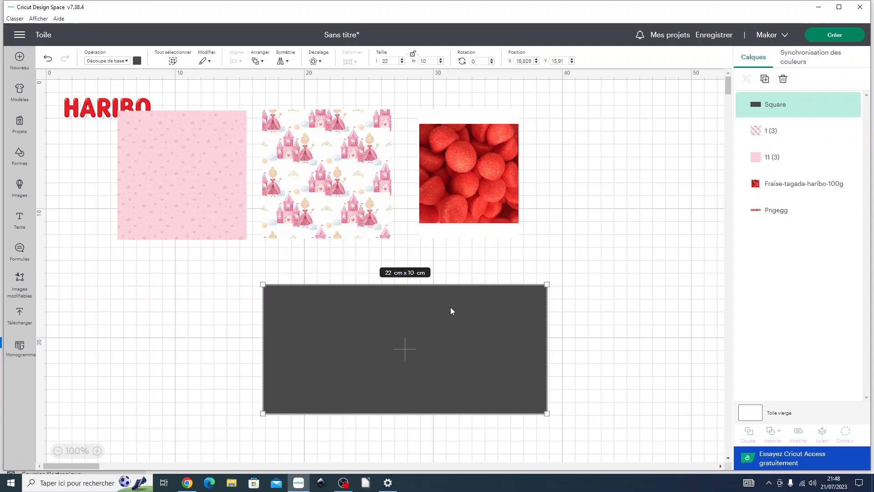
click(137, 61)
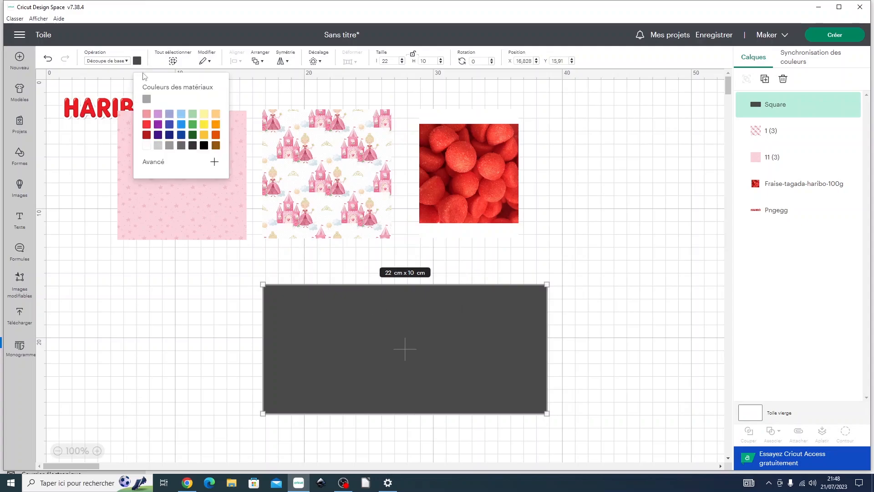
click(146, 146)
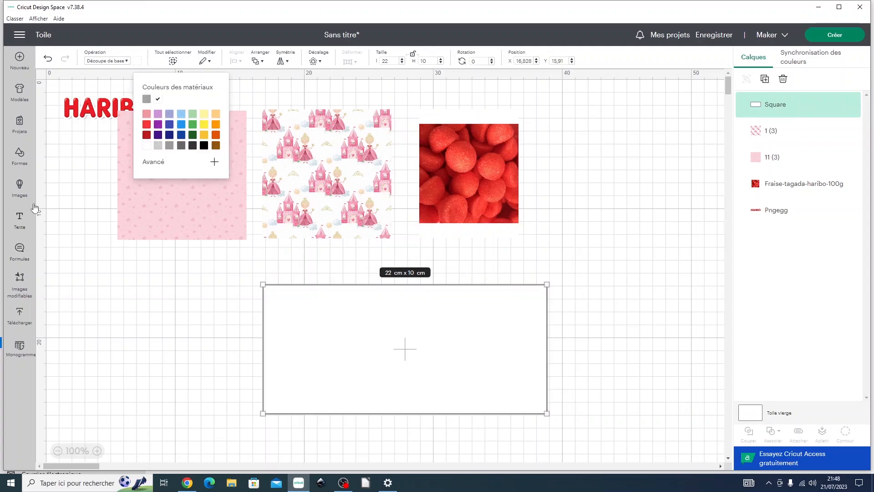
- Add a vertical score line over the white rectangle and set its height to 10 cm
click(20, 159)
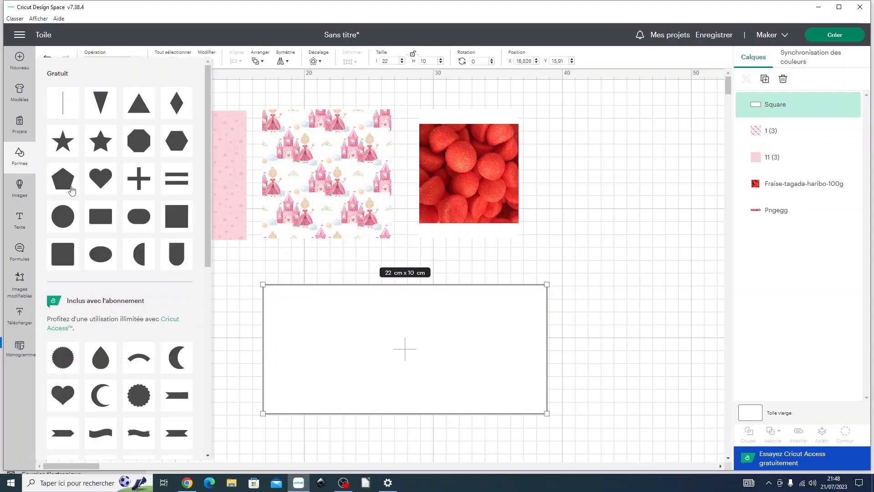
click(64, 111)
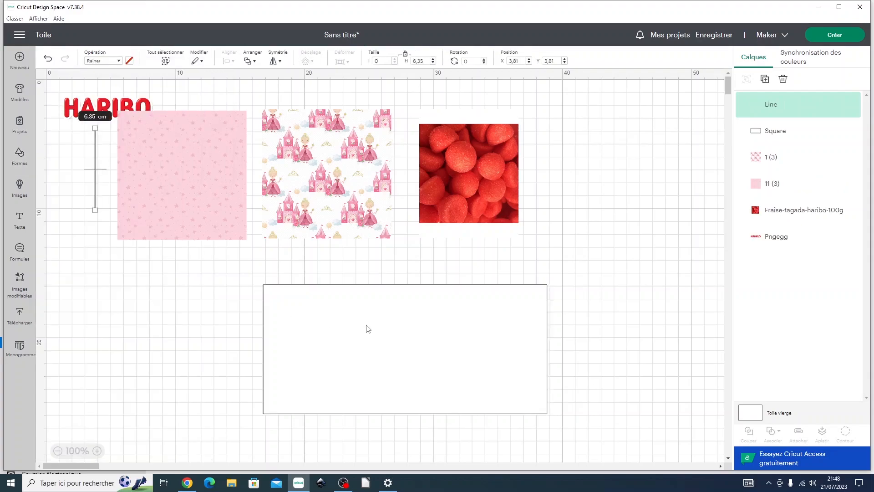
drag(97, 160, 381, 321)
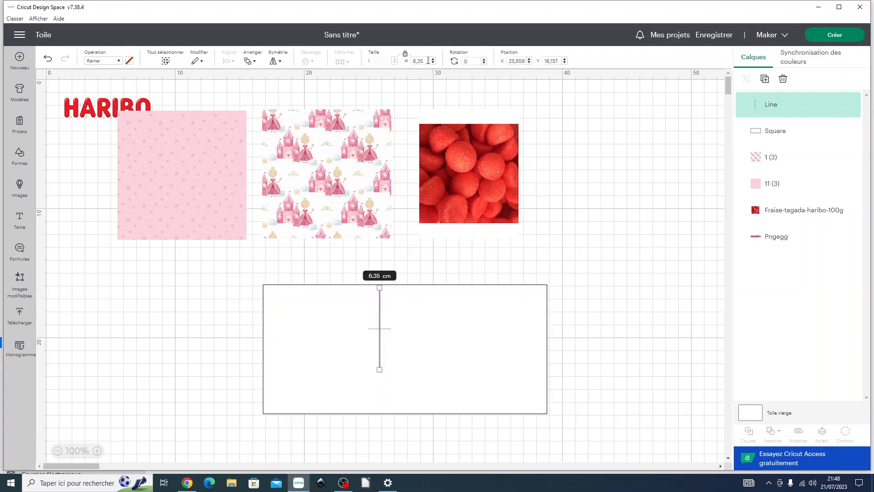
drag(428, 61, 381, 62)
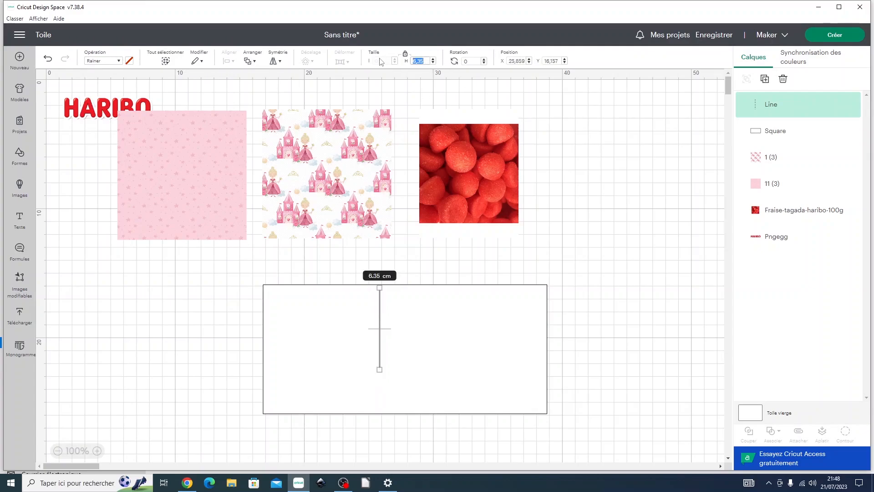
click(490, 345)
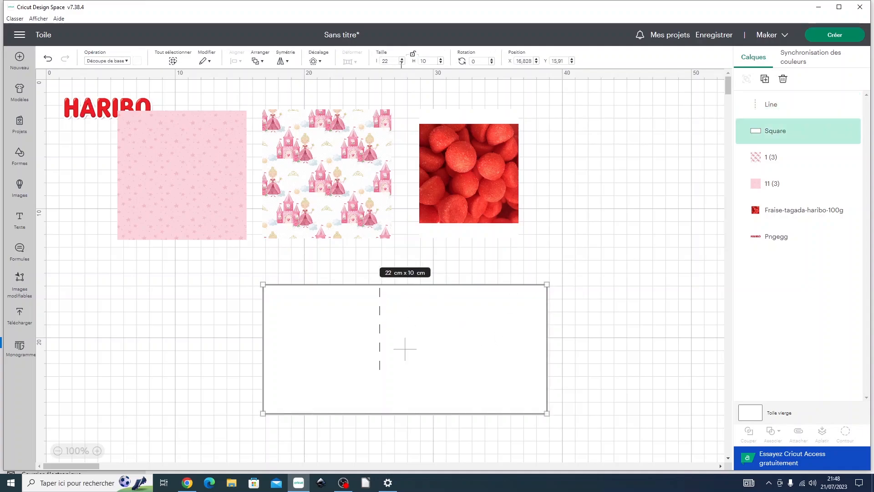
click(783, 104)
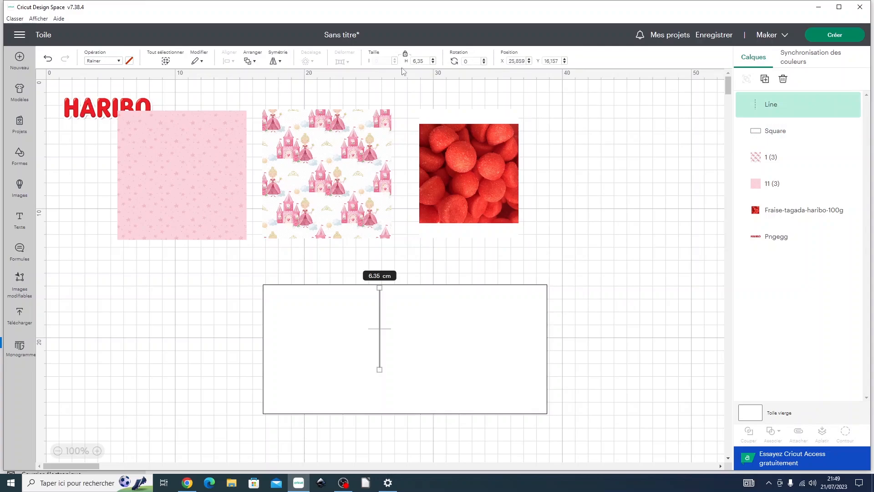
click(424, 61)
text(10)
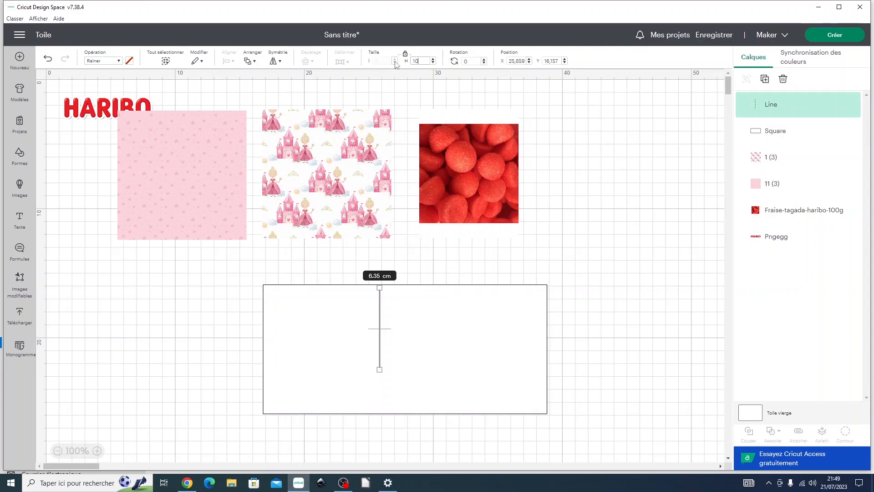
key(Return)
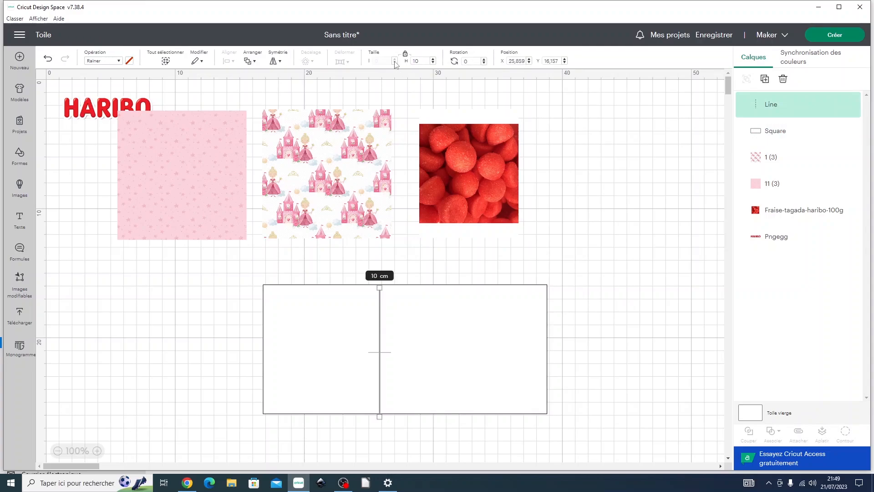
- Position the white rectangle at X 10 and Y 15
click(351, 307)
click(523, 61)
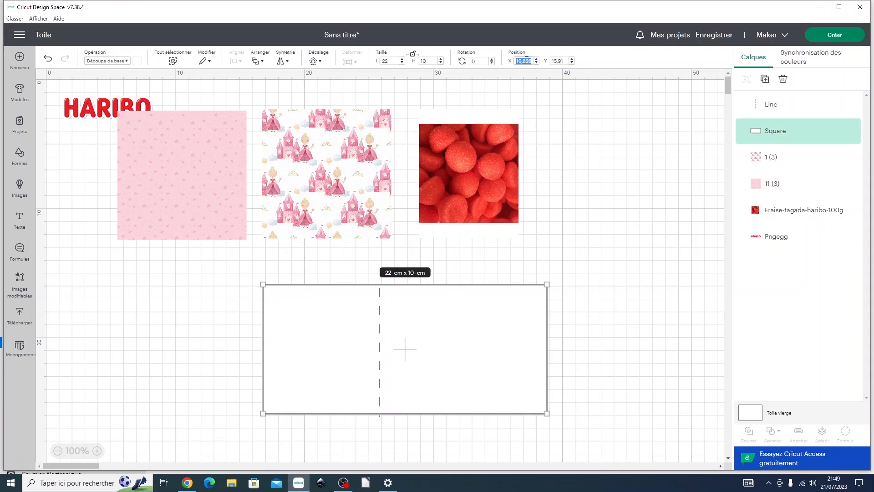
text(10)
key(Tab)
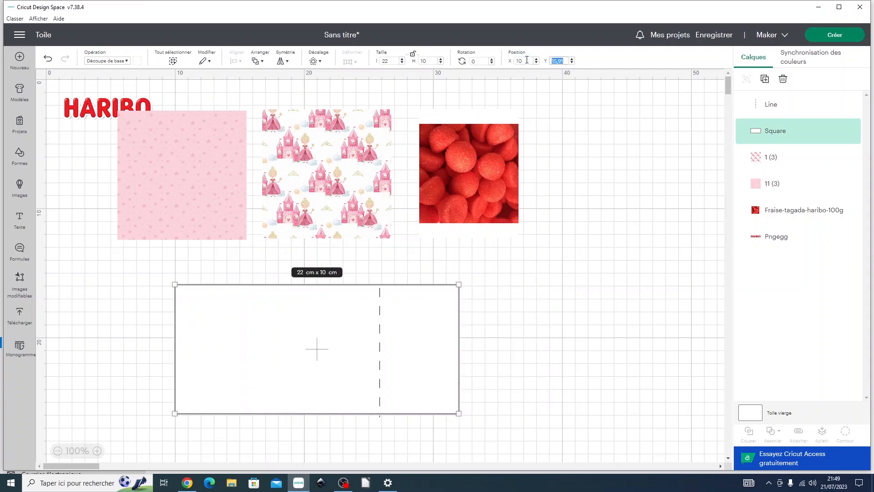
text(15)
key(Return)
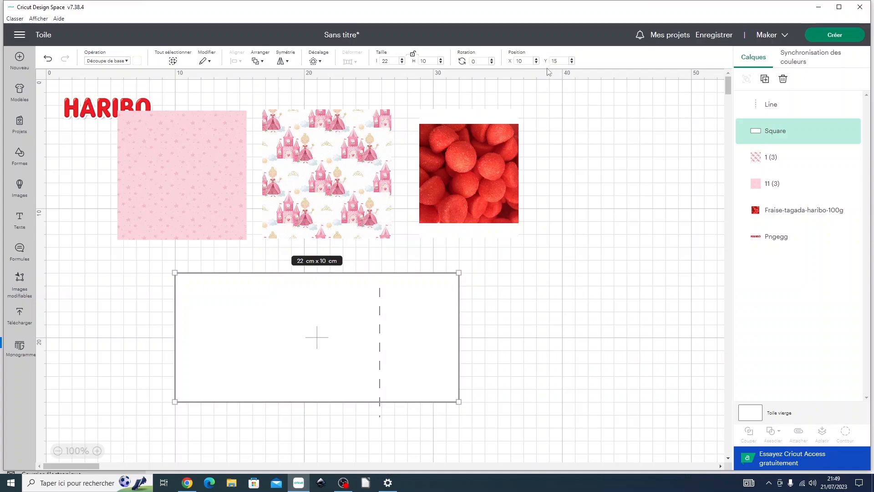
click(622, 385)
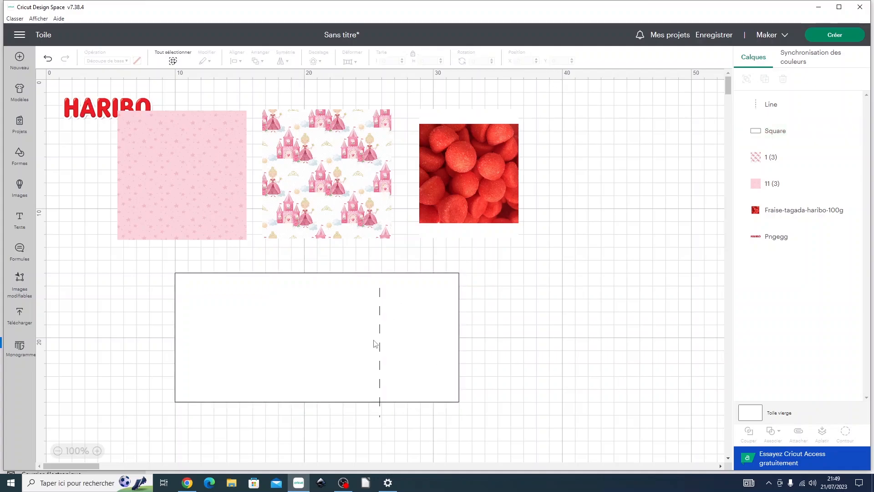
drag(377, 354, 363, 349)
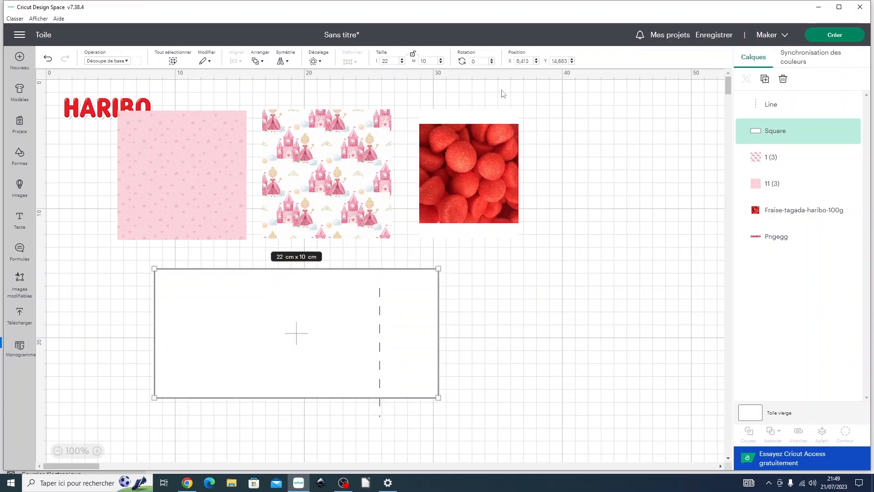
click(47, 61)
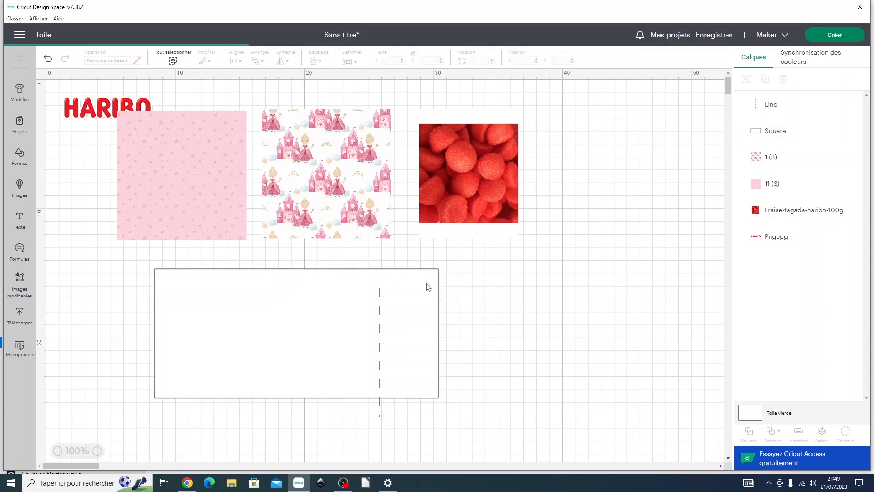
- Position the score line inside the white rectangle at X 20 and Y 15
click(783, 107)
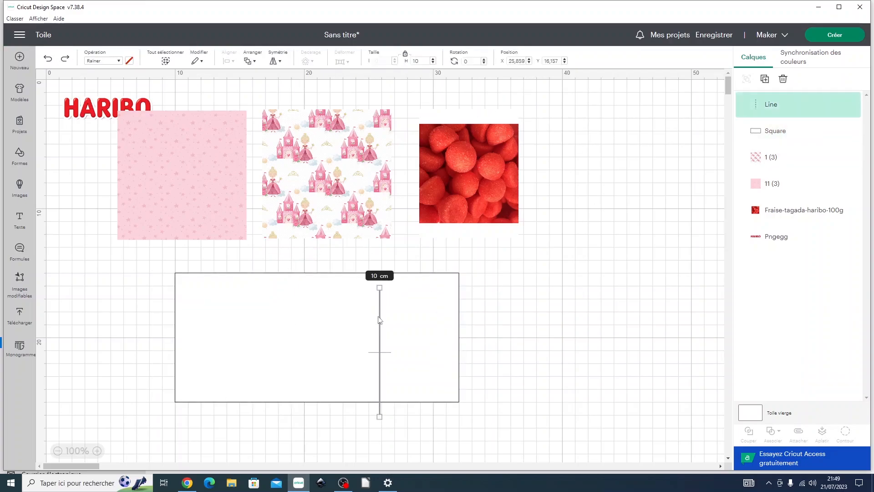
drag(382, 321, 300, 310)
click(519, 61)
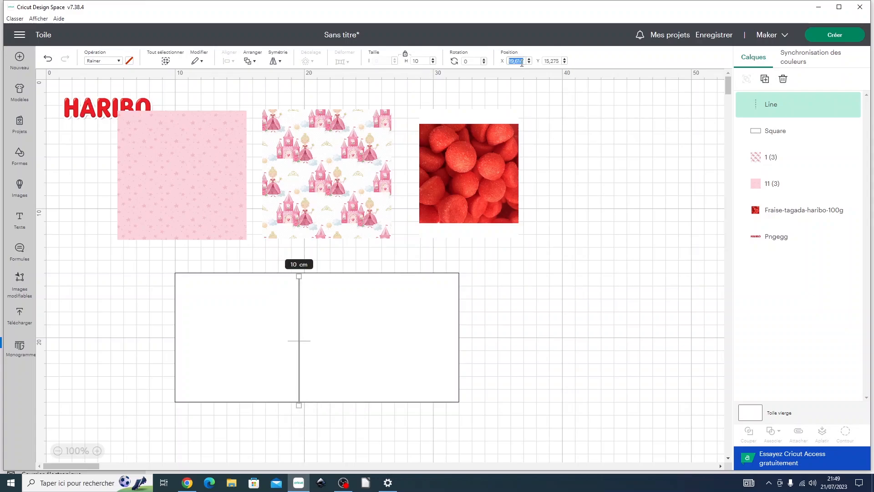
text(20)
key(Tab)
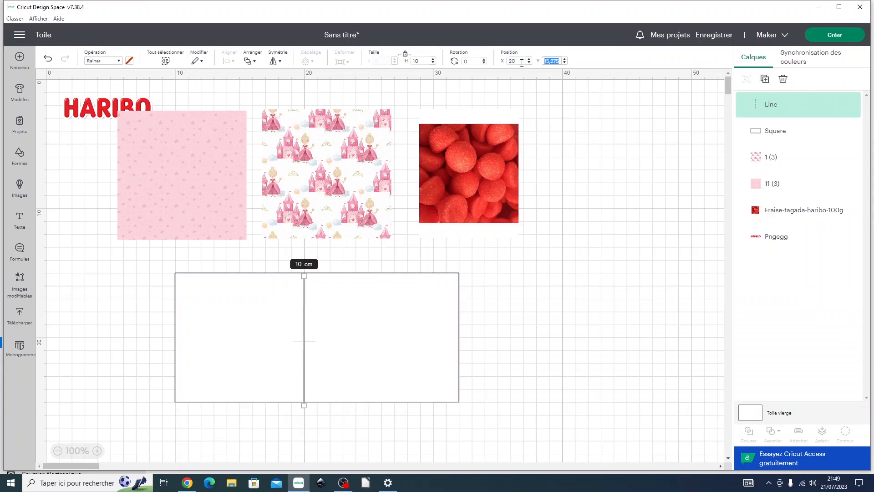
text(15)
key(Return)
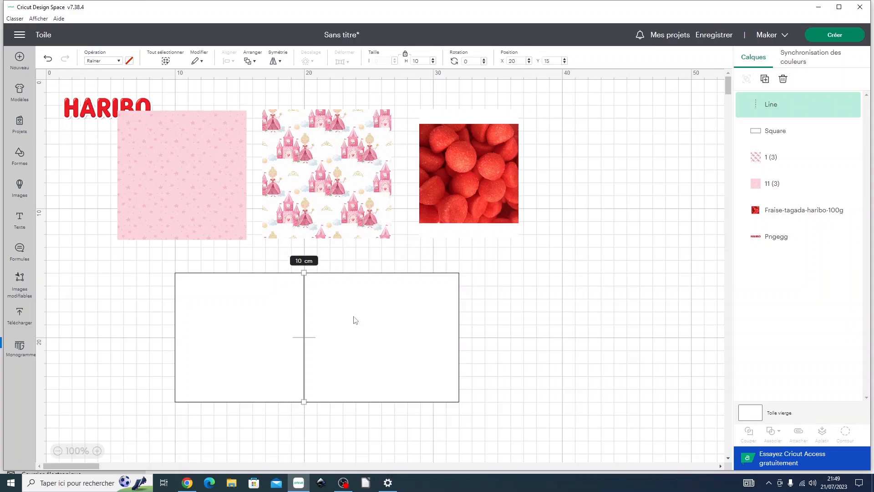
click(294, 299)
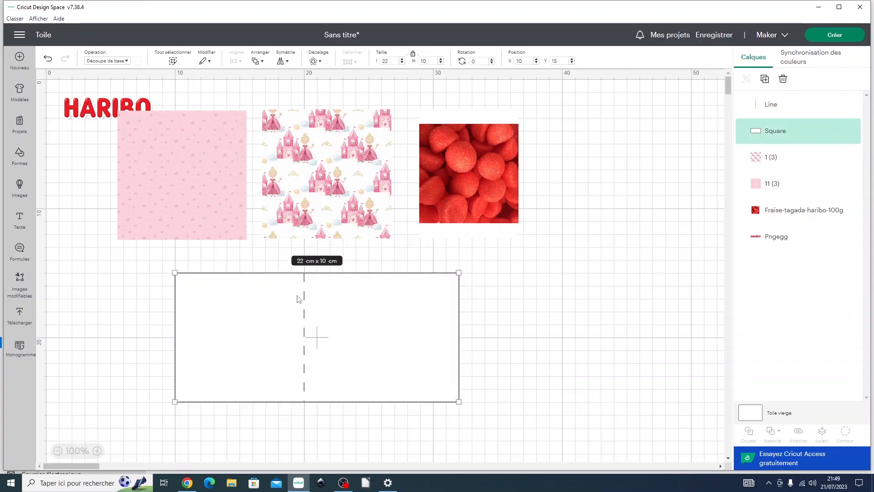
click(613, 357)
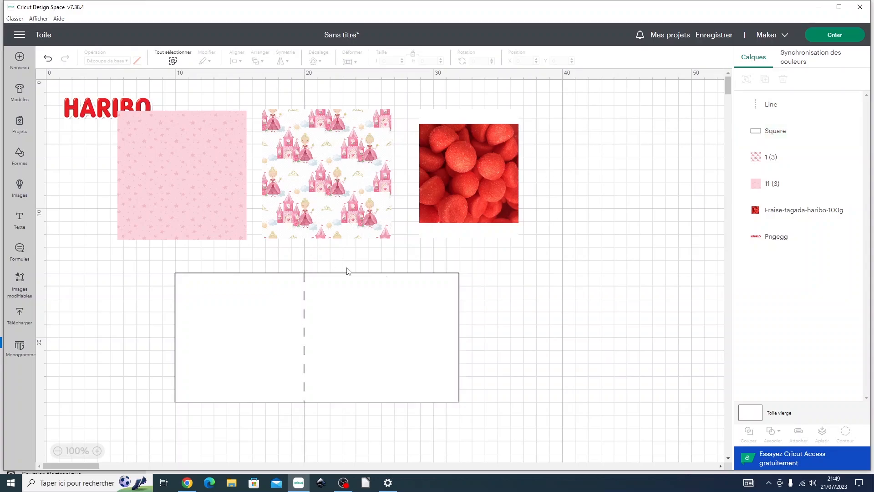
- Move the score line to X 21 so it sits at the middle of the white rectangle
click(762, 106)
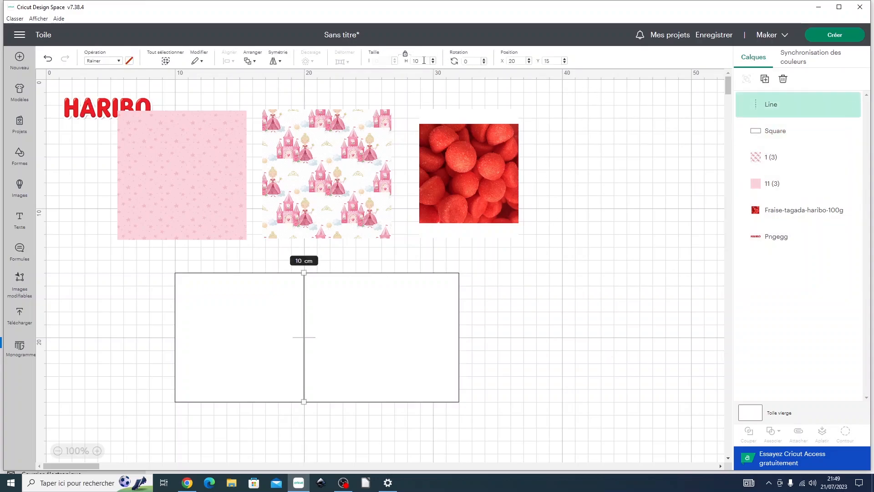
click(522, 61)
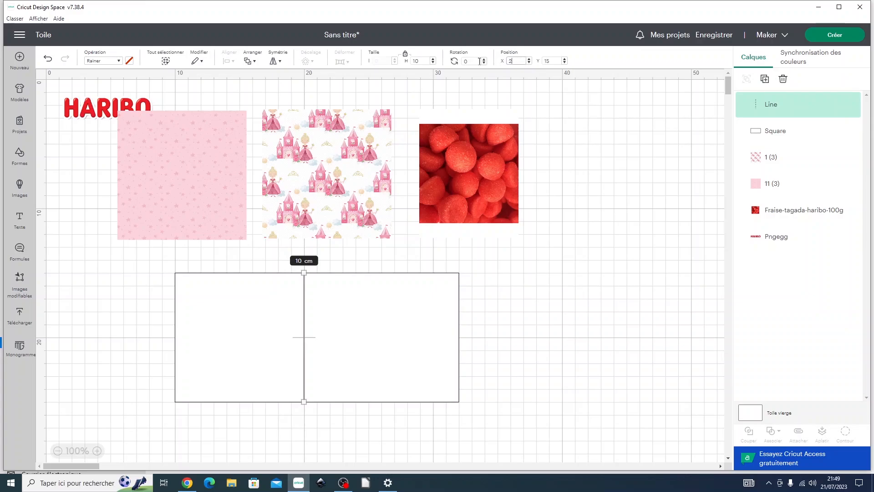
text(1)
key(Tab)
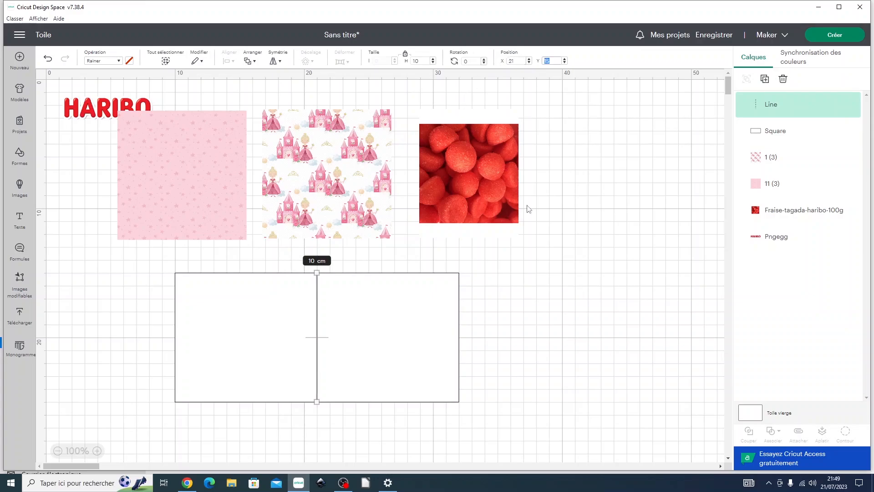
click(281, 308)
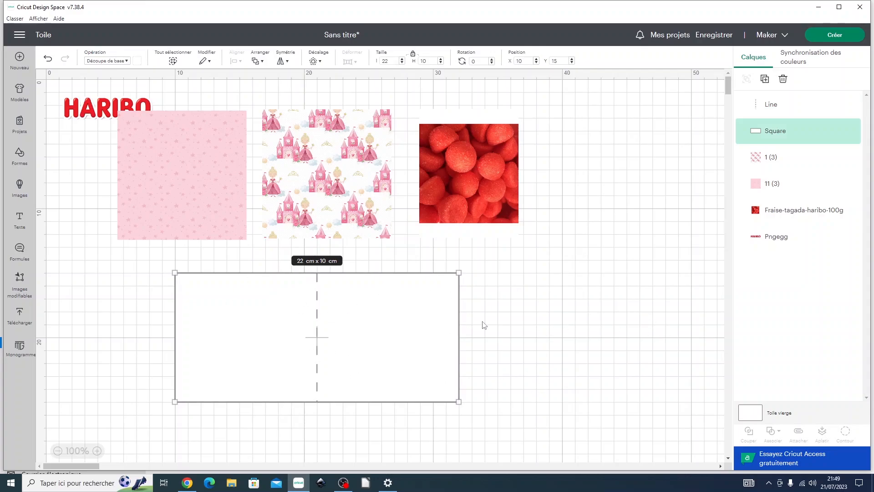
- Add a square shape and place it beside the white rectangle's right edge
click(20, 155)
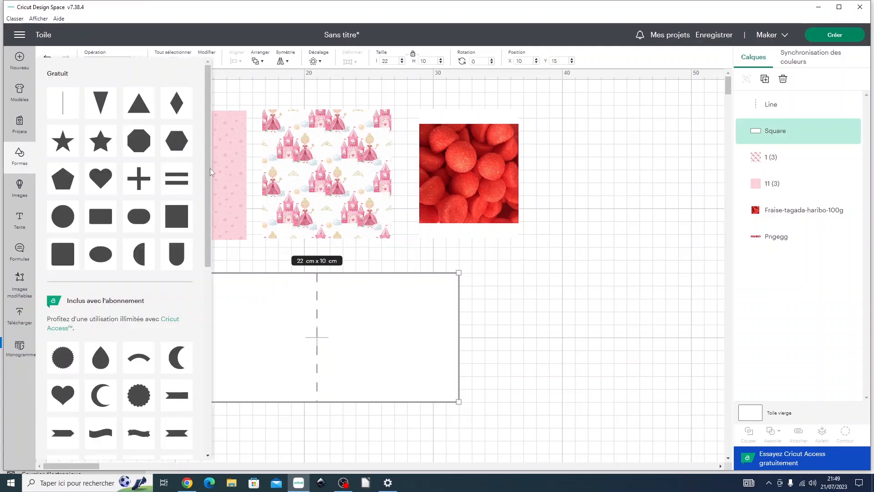
click(179, 217)
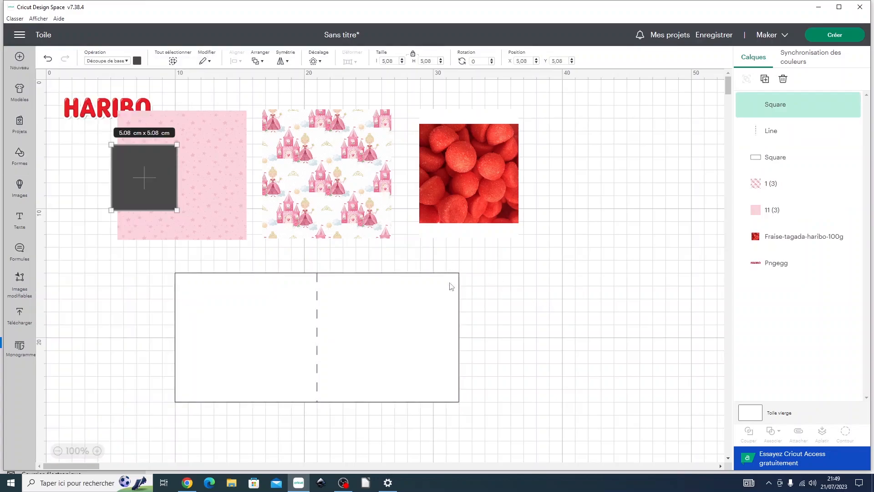
drag(163, 178, 529, 299)
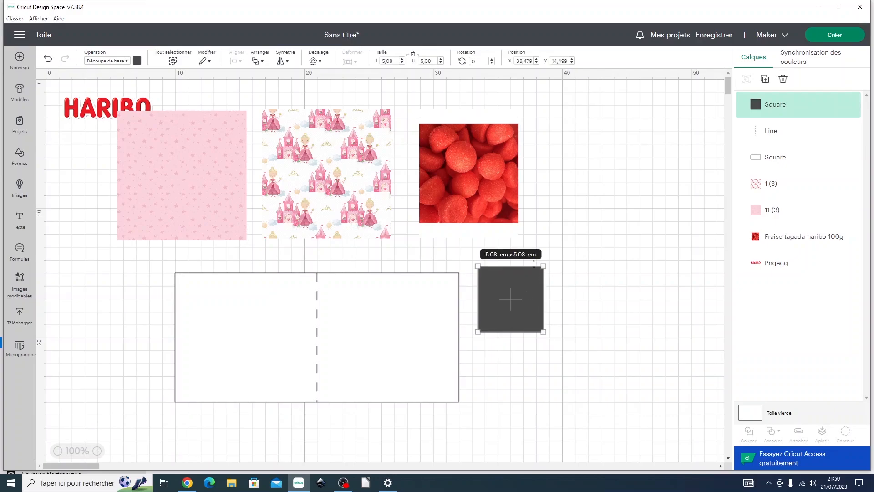
- Unlock the new square's proportions and set its height to 10 cm and its width to 2 cm
click(432, 61)
click(413, 54)
click(424, 61)
drag(431, 60, 420, 60)
text(10)
key(Return)
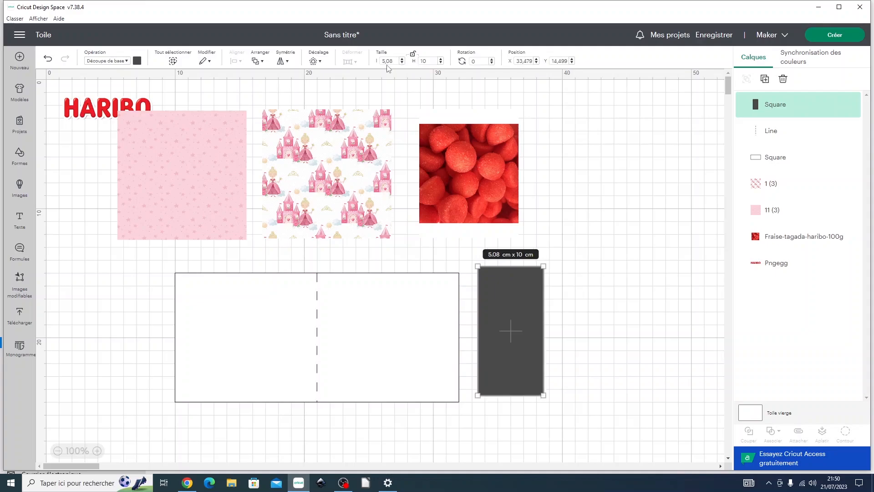
drag(393, 61, 378, 63)
text(2)
key(Return)
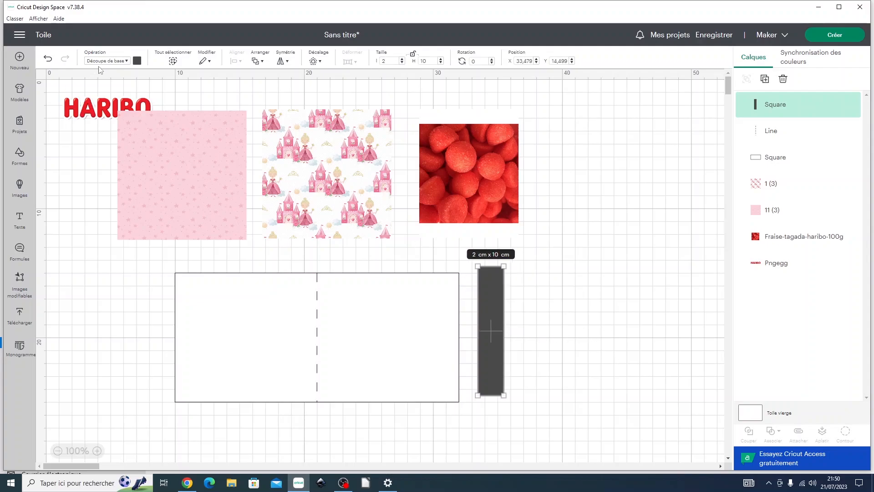
- Change the colour of the 2 x 10 cm strip to white
click(111, 61)
mouse_move(112, 191)
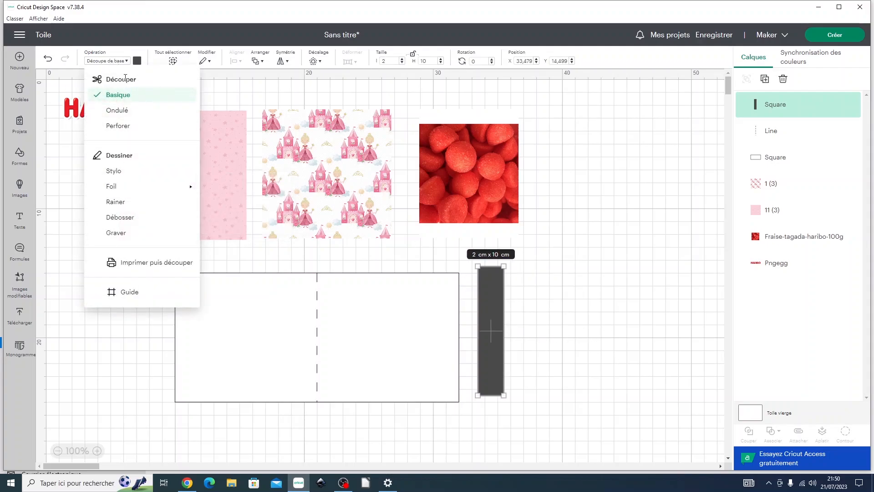
click(136, 61)
click(136, 60)
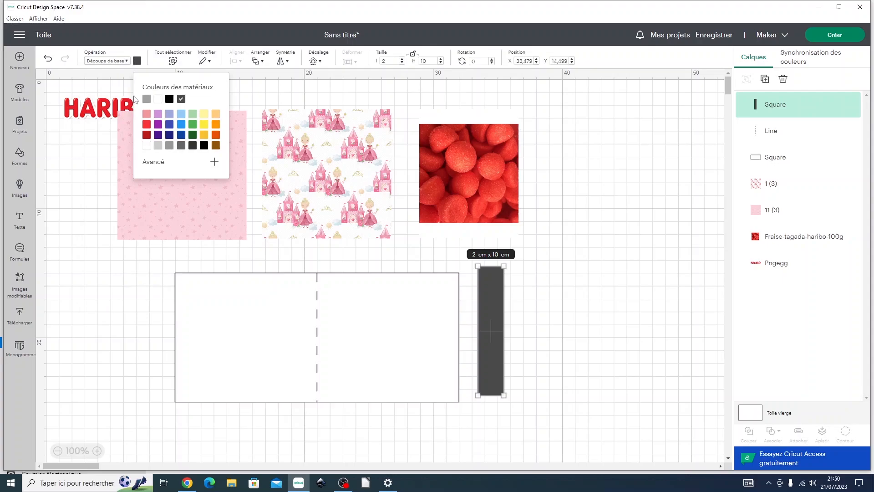
click(147, 145)
click(190, 296)
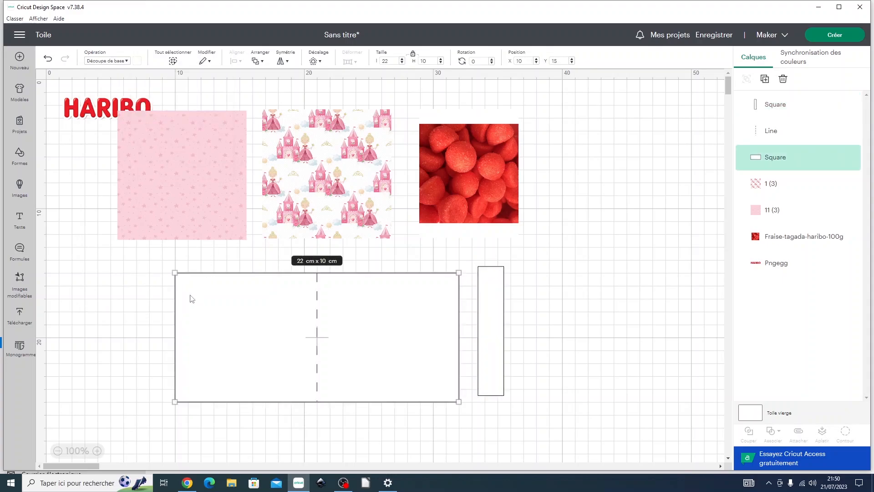
click(533, 309)
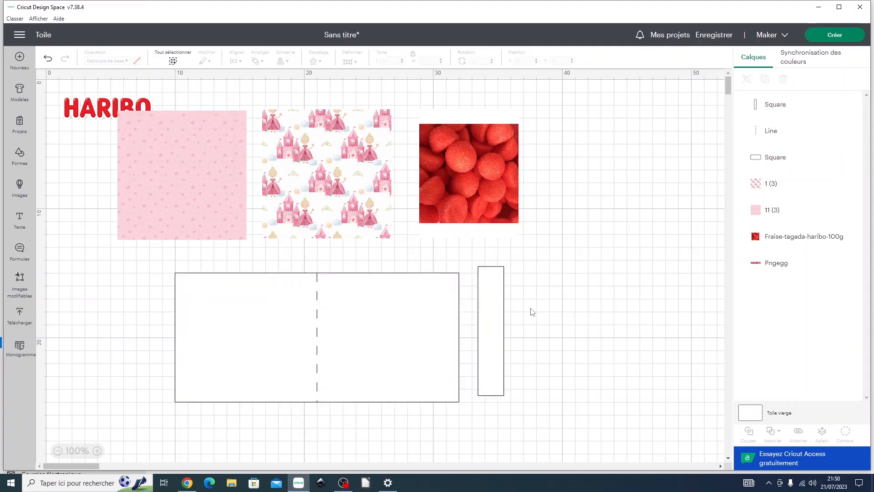
- Position the narrow strip against the white rectangle's right edge at X 32 and Y 15
drag(495, 317, 476, 324)
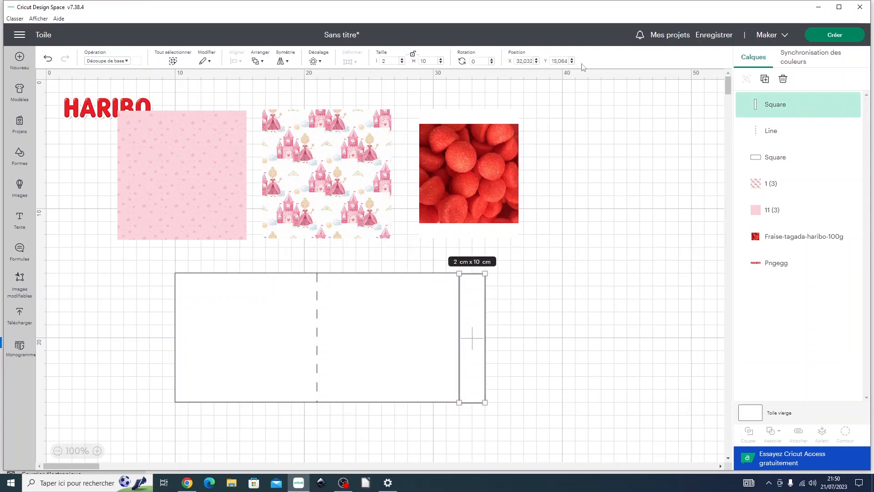
click(530, 61)
text(32)
key(Tab)
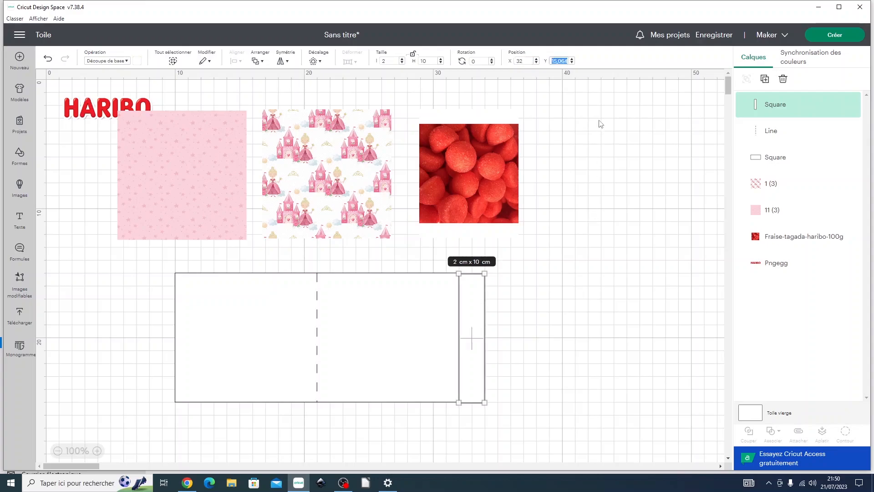
text(15)
key(Return)
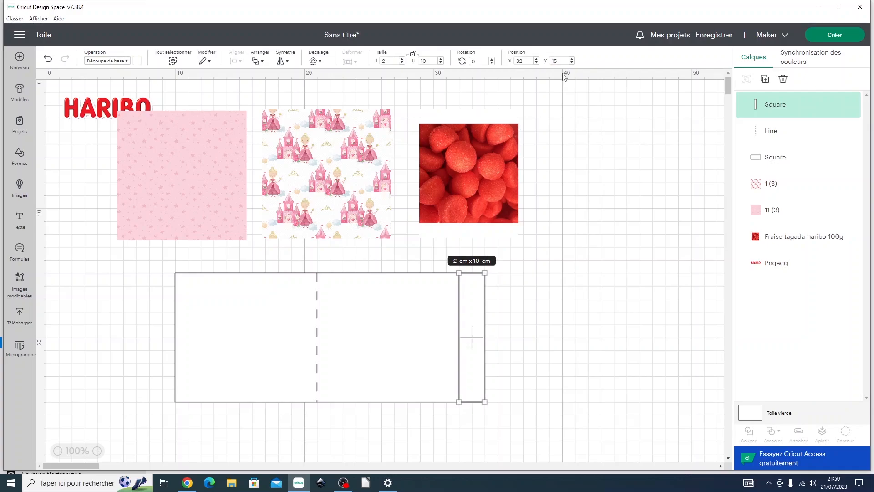
click(546, 286)
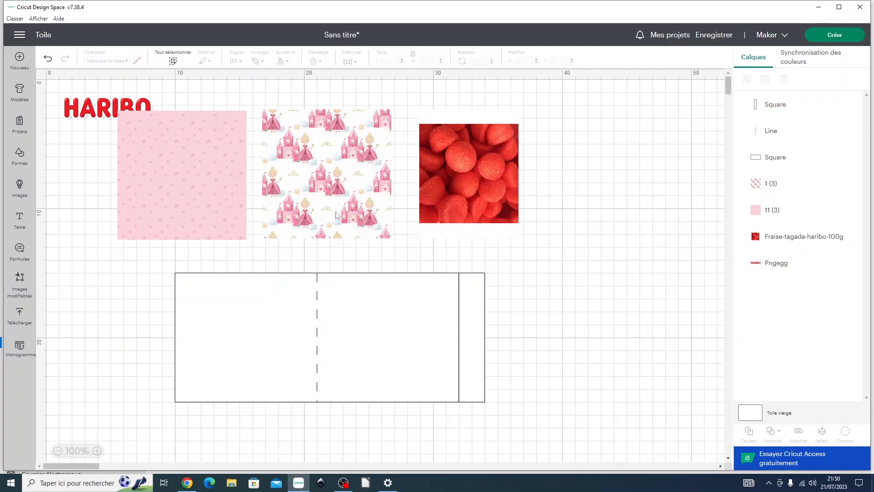
- Spread the pattern and candy images apart above the template and move the Haribo logo to the left of the white rectangle
click(336, 186)
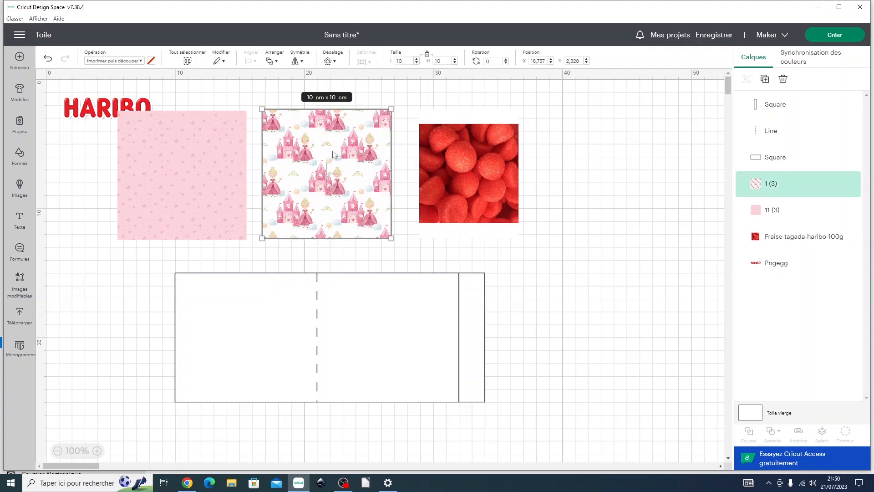
drag(418, 159, 457, 160)
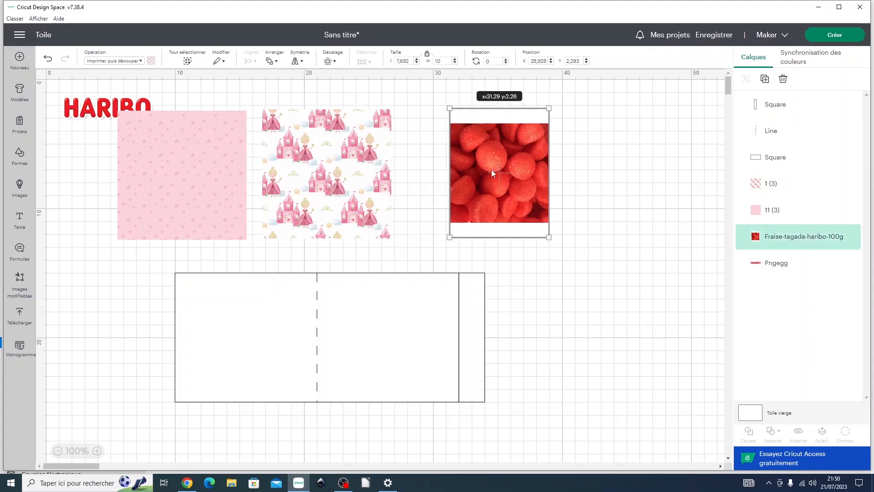
drag(358, 178, 374, 177)
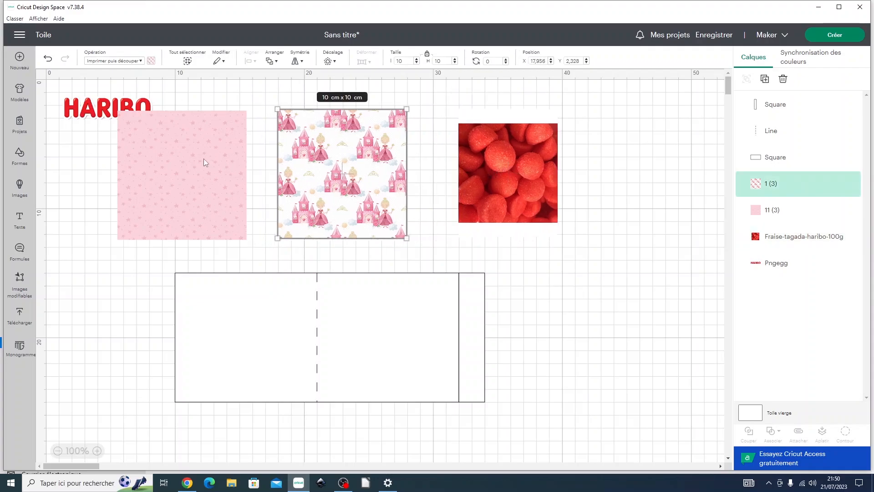
drag(185, 153, 194, 153)
drag(115, 111, 113, 299)
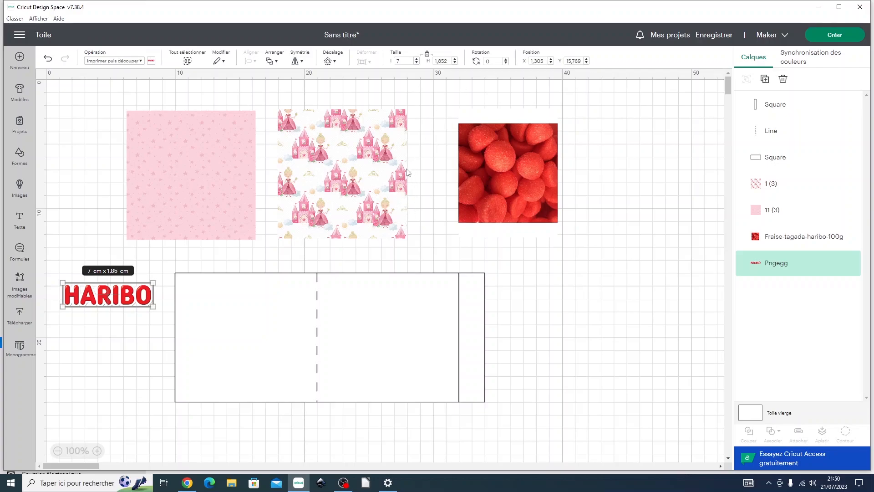
- Place the princess pattern over the left half of the white rectangle and bring it to the front
drag(372, 170, 267, 334)
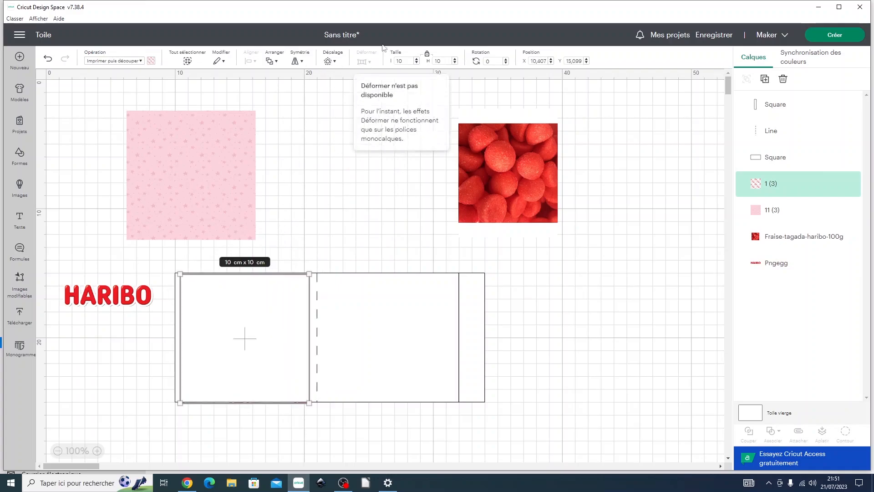
click(274, 62)
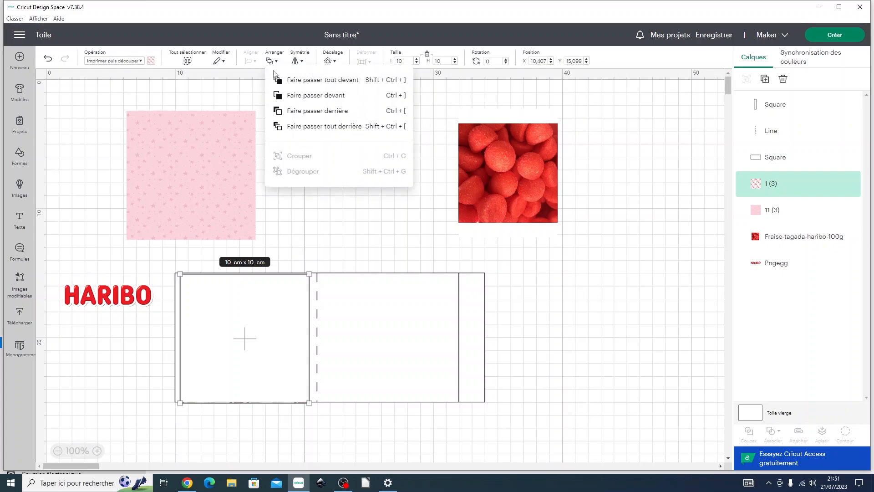
click(320, 85)
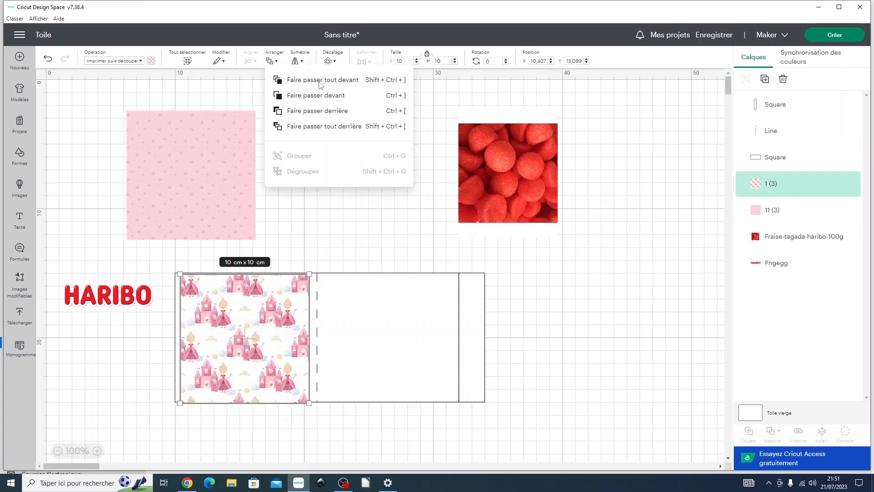
drag(258, 326, 258, 326)
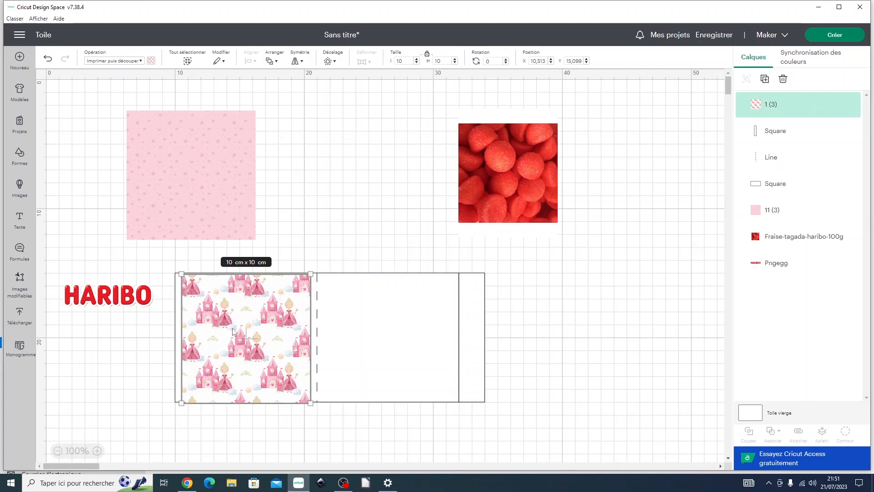
- Set the princess pattern's width to 11 cm with locked proportions and place it to the right of the template
drag(233, 331, 337, 155)
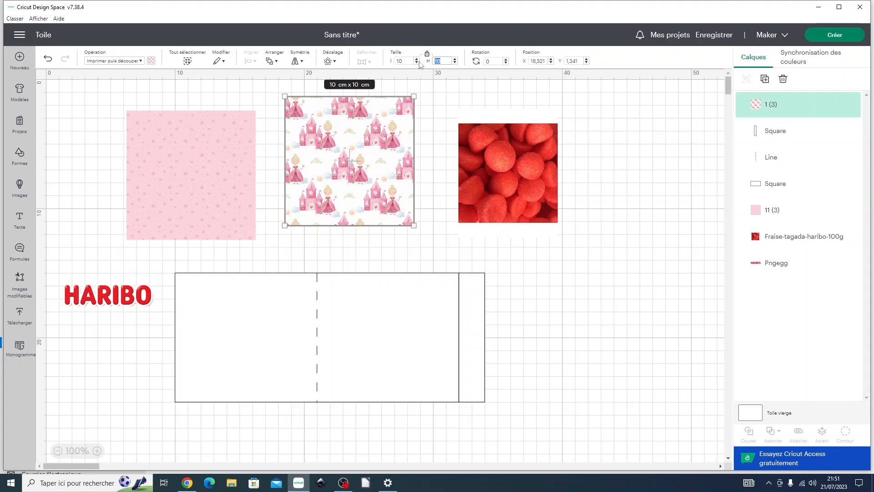
key(shift+Tab)
text(11)
key(Return)
drag(373, 139, 620, 300)
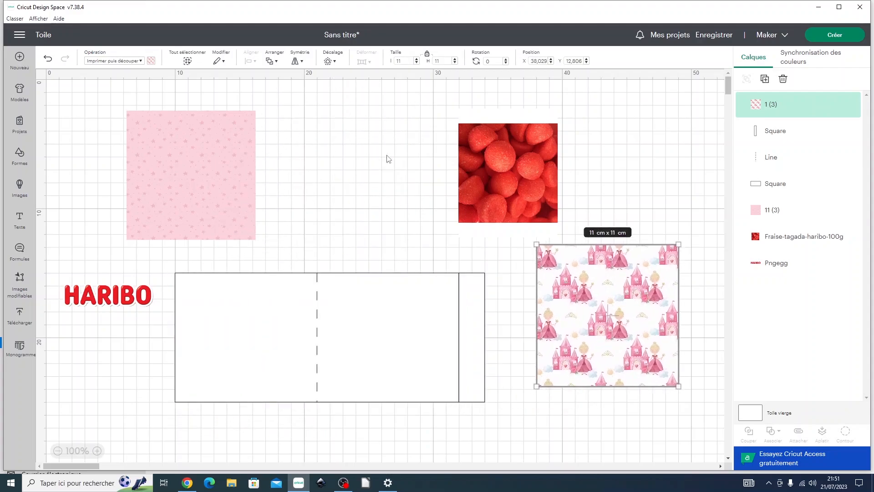
- Add another square shape, unlock its proportions and size it to 11 cm wide by 10 cm high
click(19, 154)
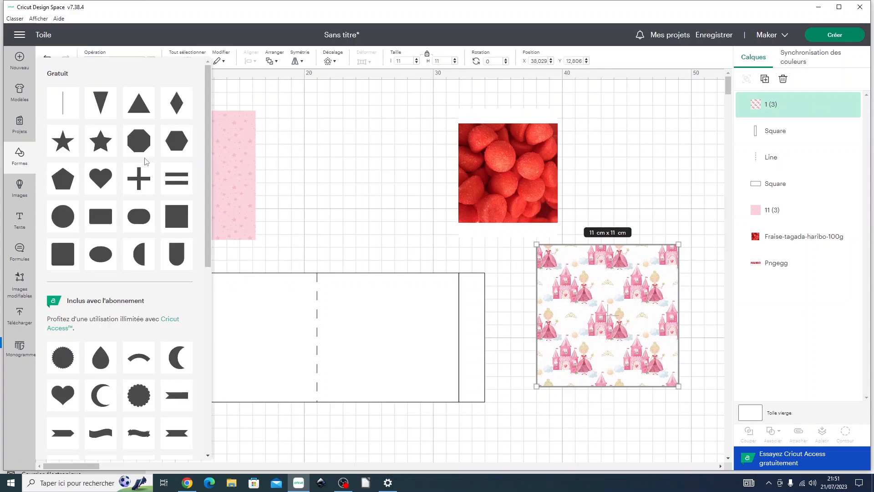
click(183, 219)
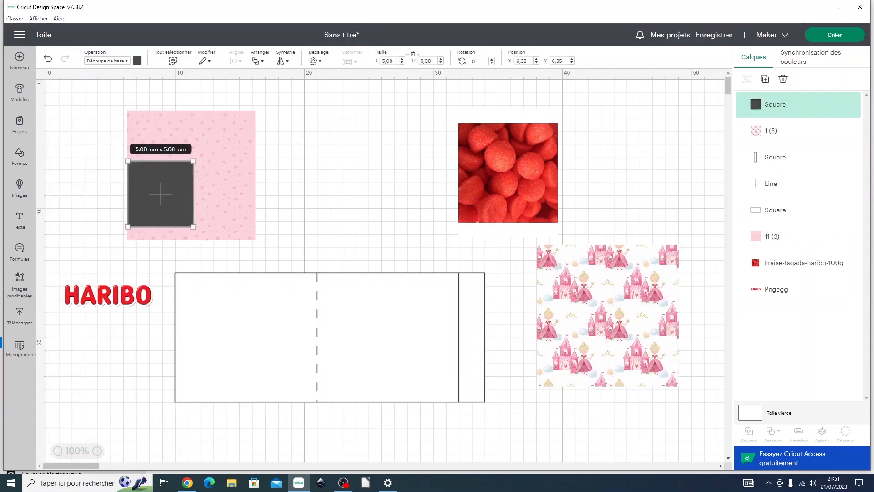
click(413, 54)
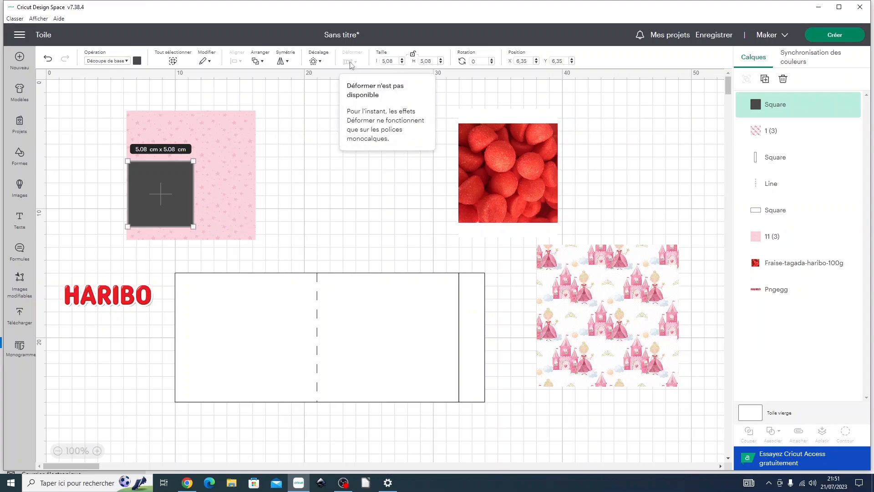
click(383, 60)
key(BackSpace)
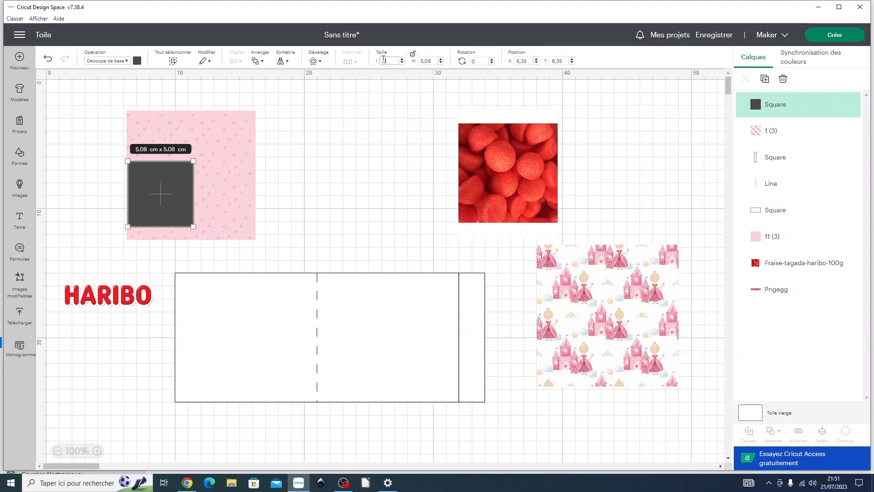
text(11)
key(Tab)
key(Return)
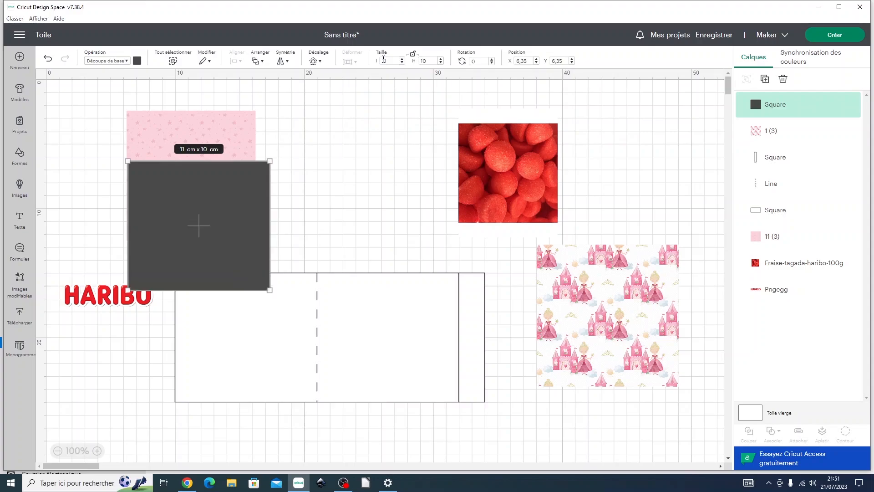
- Center the 11 x 10 cm dark square over the princess pattern and slice the two shapes
drag(217, 214, 621, 304)
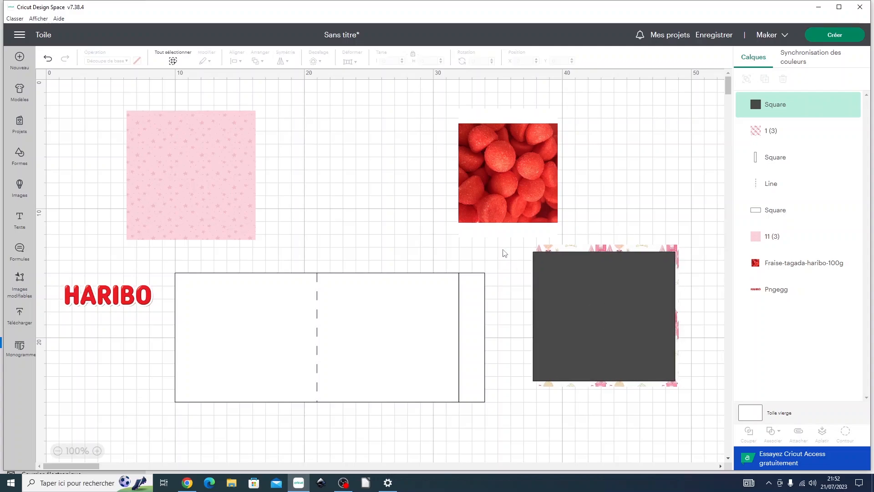
drag(502, 247, 588, 295)
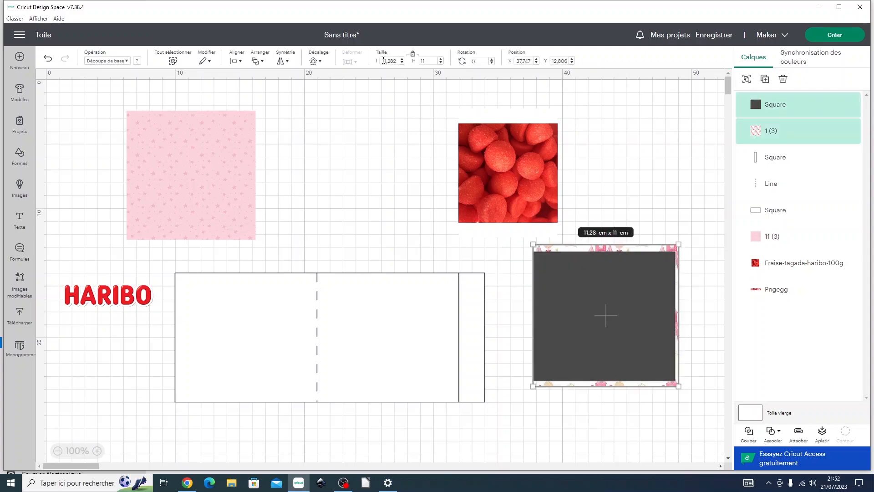
click(235, 60)
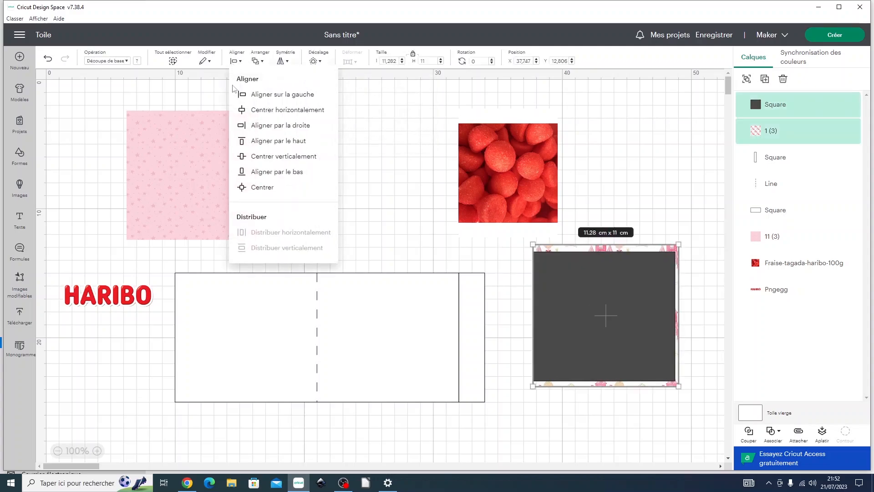
click(271, 188)
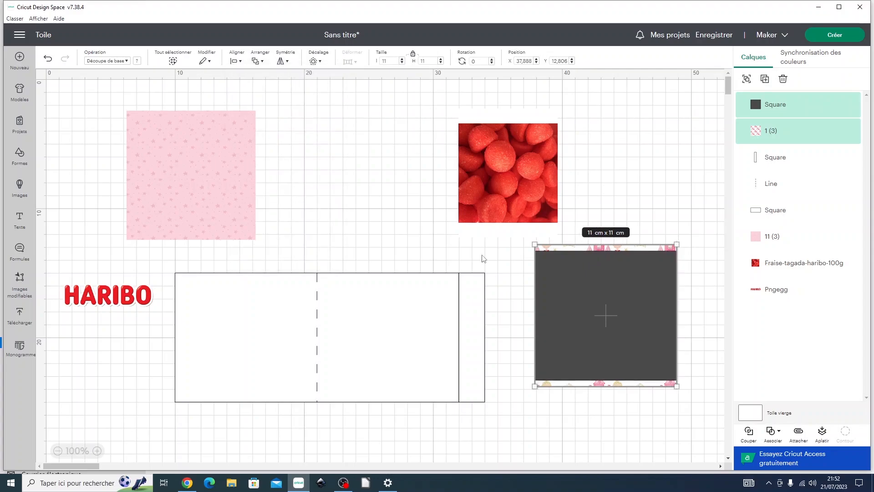
click(749, 434)
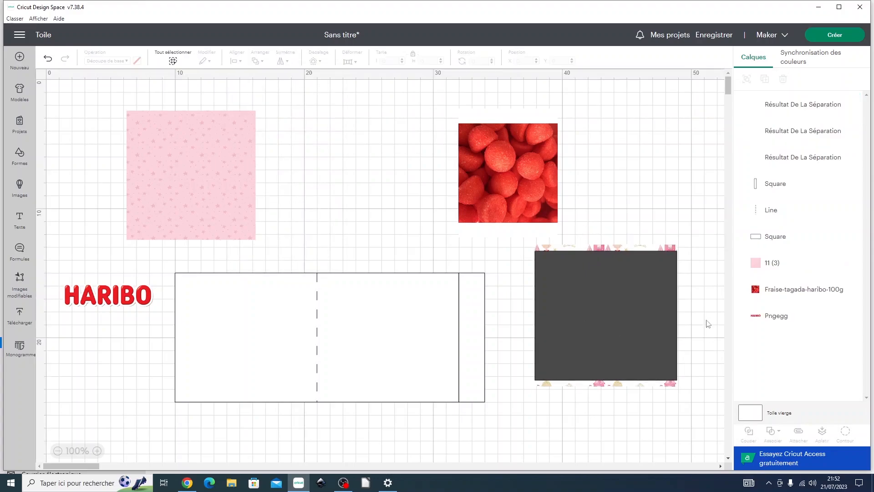
- Delete the dark square and the leftover edge strips, moving the cropped princess pattern away from them
drag(645, 310, 665, 217)
key(Delete)
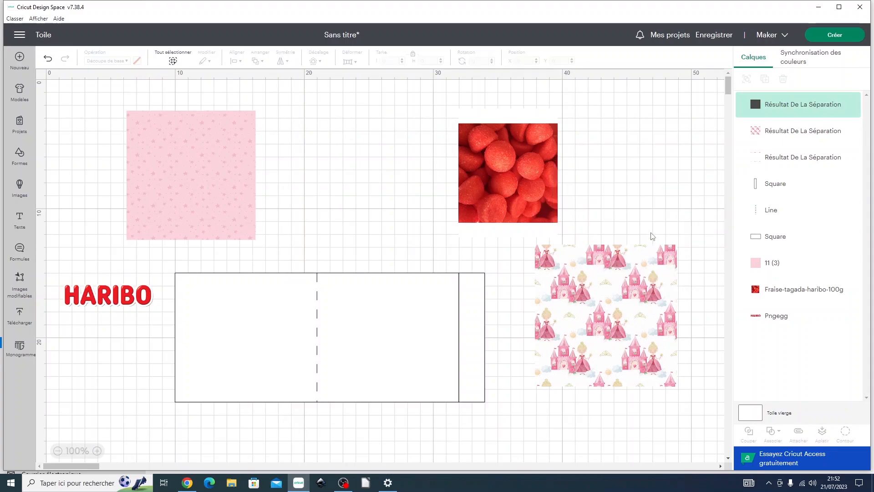
drag(621, 287, 642, 210)
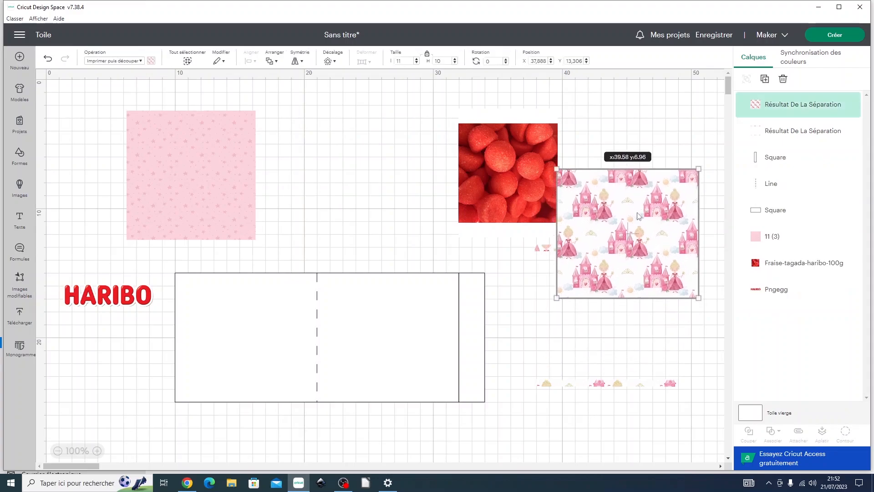
click(603, 385)
key(Delete)
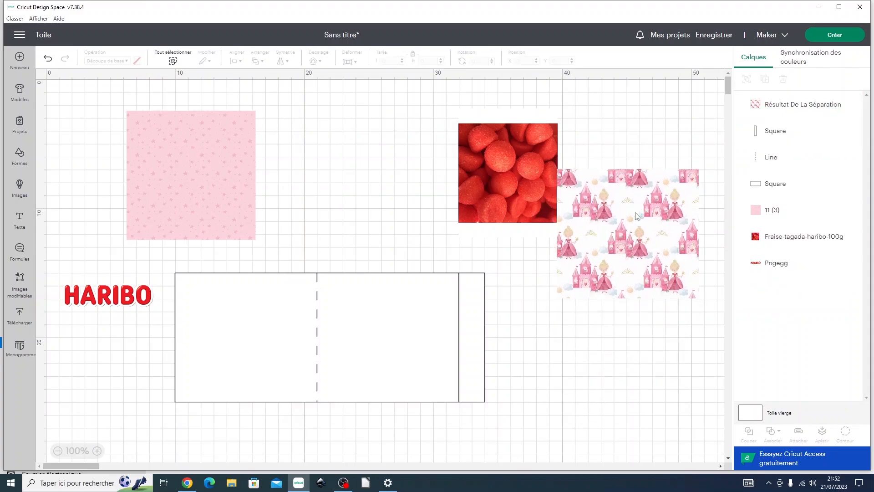
- Place the cropped princess pattern over the left half of the template at X 10, Y 15
drag(636, 216, 253, 320)
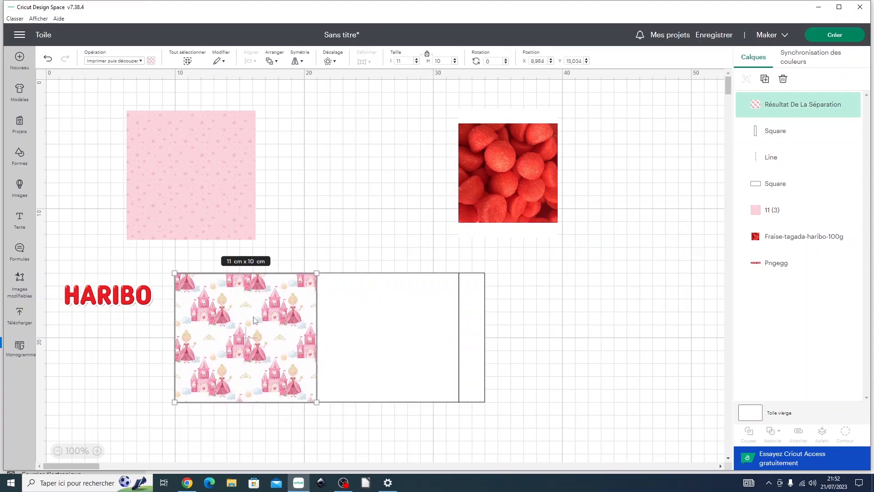
click(537, 62)
text(10)
key(Tab)
text(15)
key(Return)
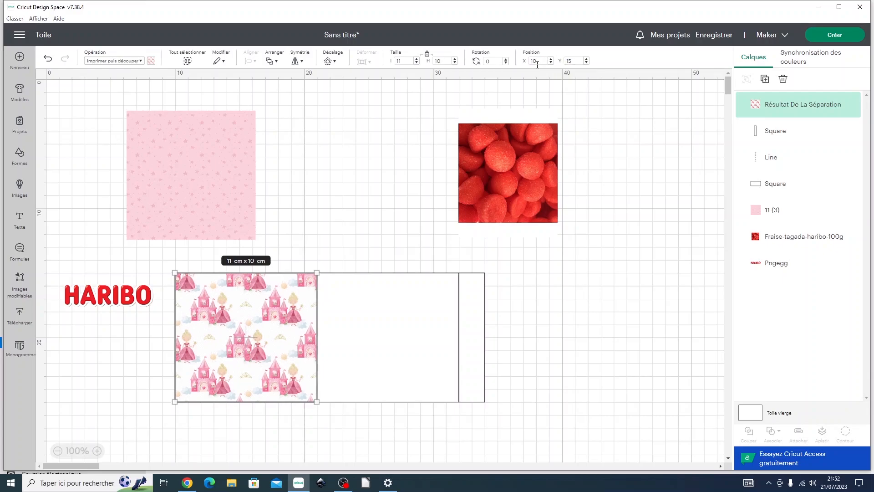
- Duplicate the cropped princess pattern and position the copy at X 21, Y 15 over the second half of the template
key(ctrl+d)
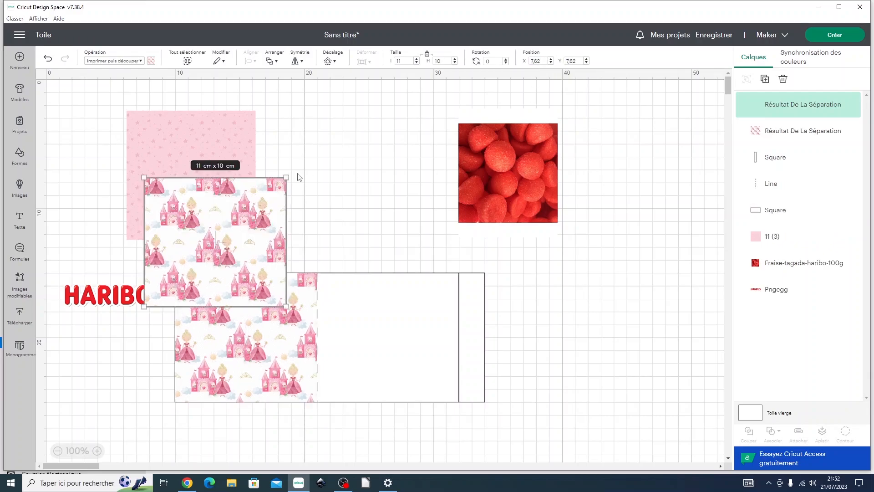
drag(223, 230, 395, 326)
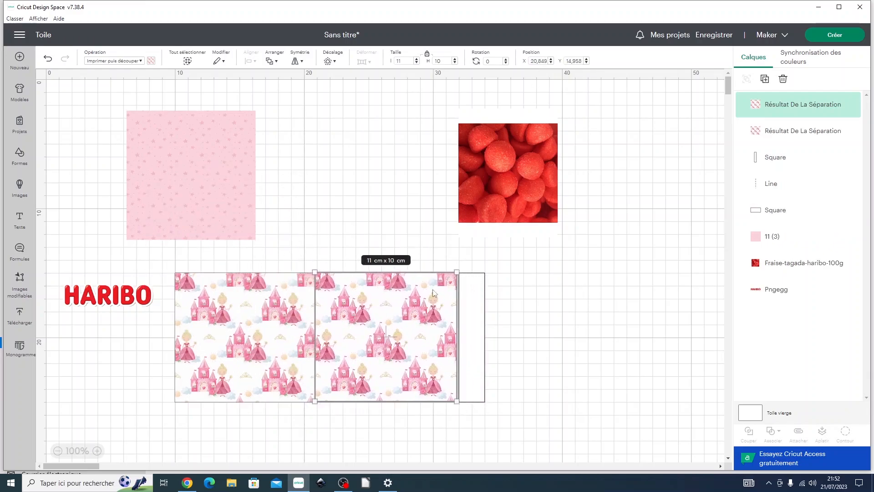
click(545, 62)
text(1)
text(2)
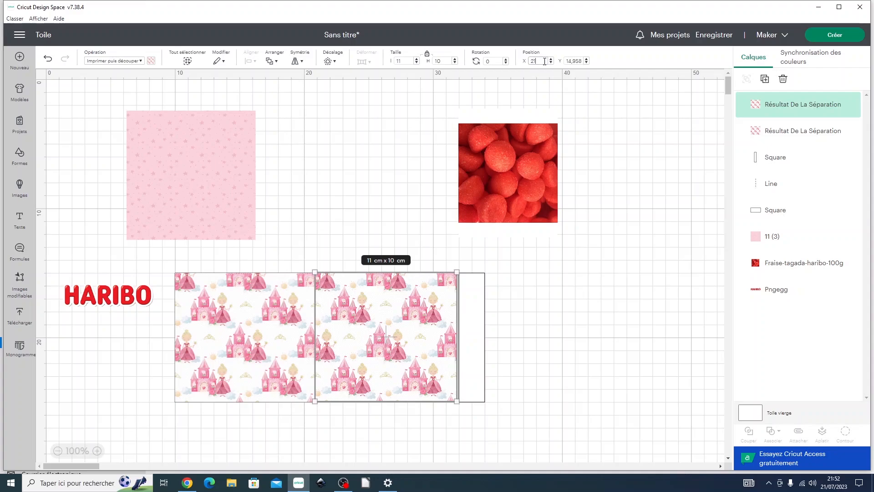
text(1)
key(Return)
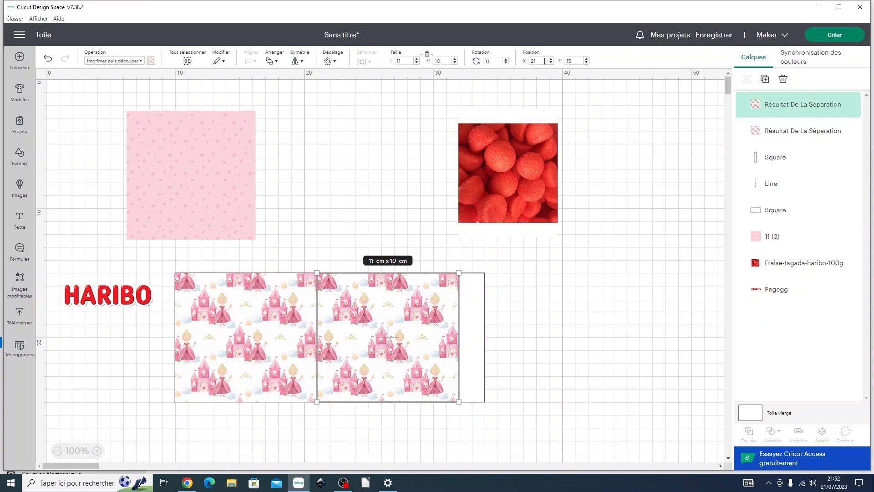
click(578, 260)
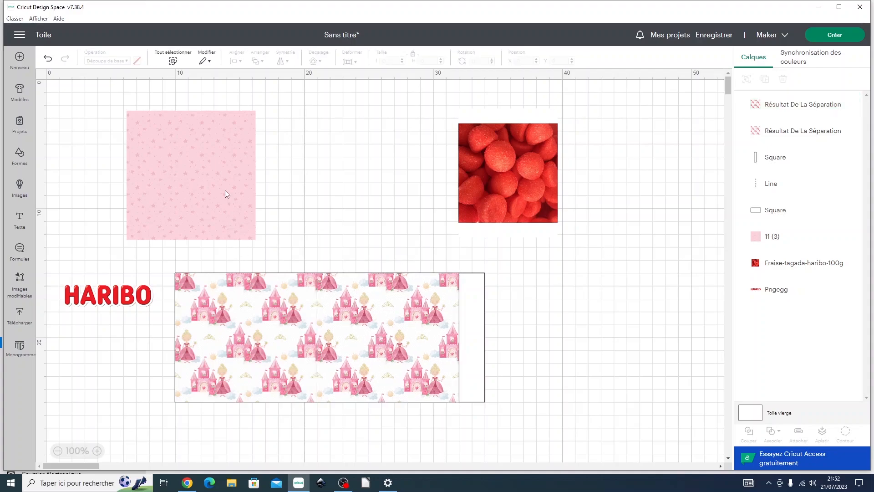
- Move the pink pattern slightly upward, then add a square with unlocked proportions, 10 cm wide by 2.5 cm high
click(206, 159)
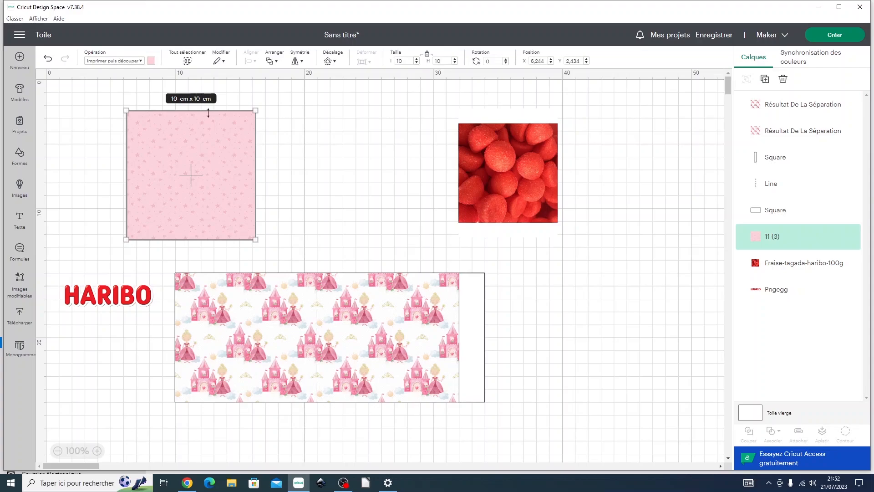
mouse_move(206, 158)
mouse_down()
mouse_move(206, 205)
mouse_move(259, 324)
mouse_move(207, 146)
mouse_up()
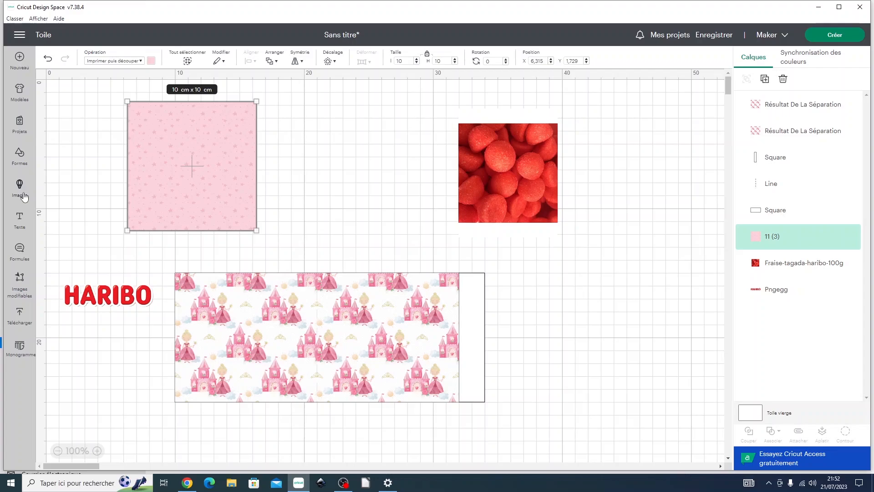
click(20, 155)
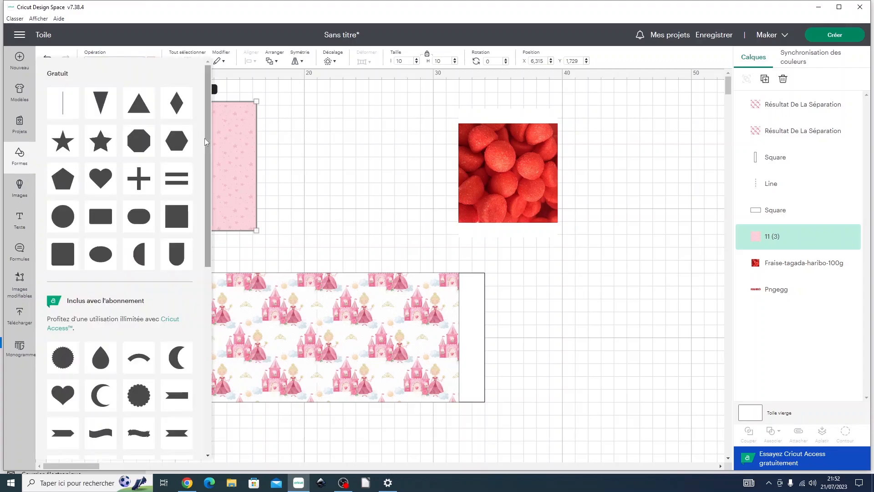
click(177, 217)
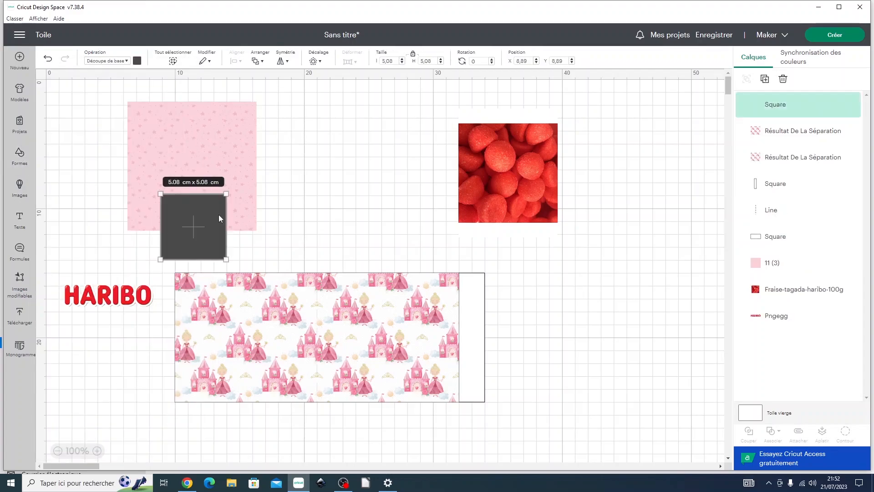
click(413, 53)
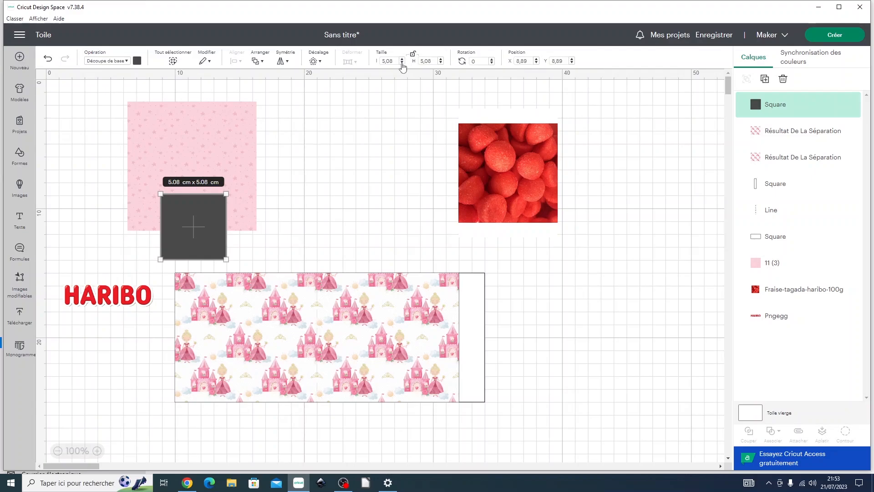
double_click(391, 61)
text(10)
key(Tab)
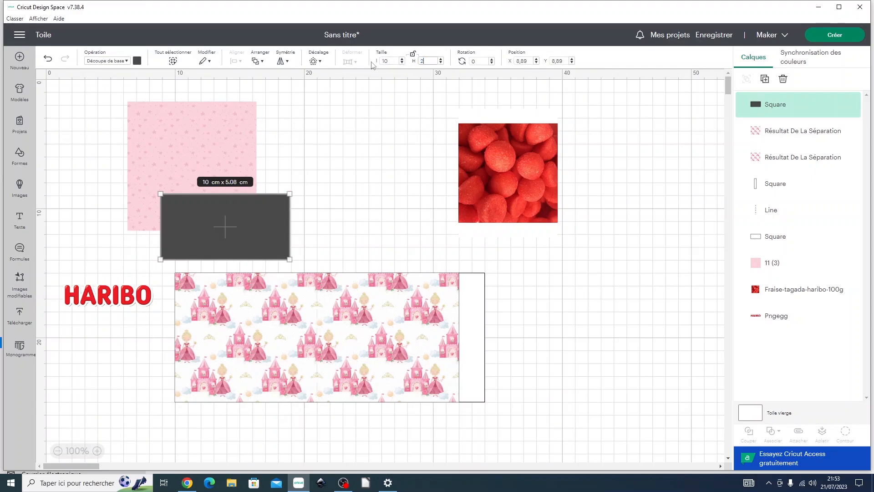
key(Return)
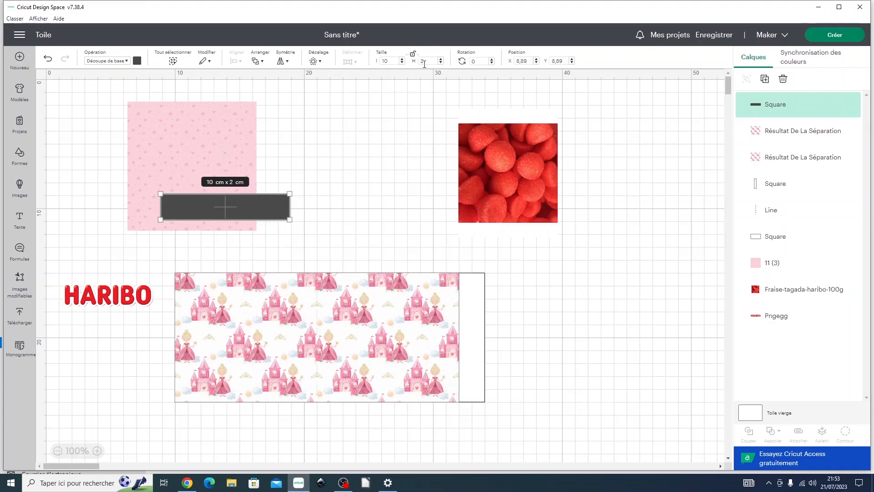
key(Return)
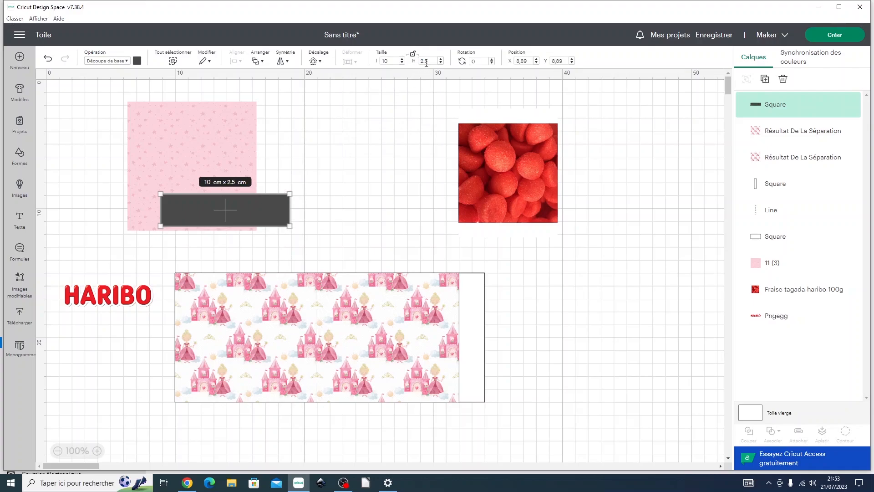
- Try the dark rectangle along the lower edge of the left princess panel and move it back above the template
click(367, 225)
drag(240, 216, 253, 386)
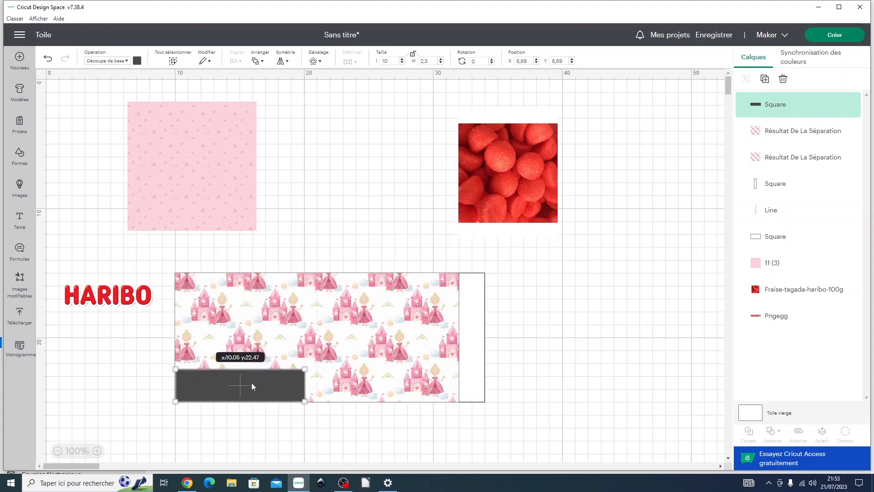
drag(251, 382, 315, 143)
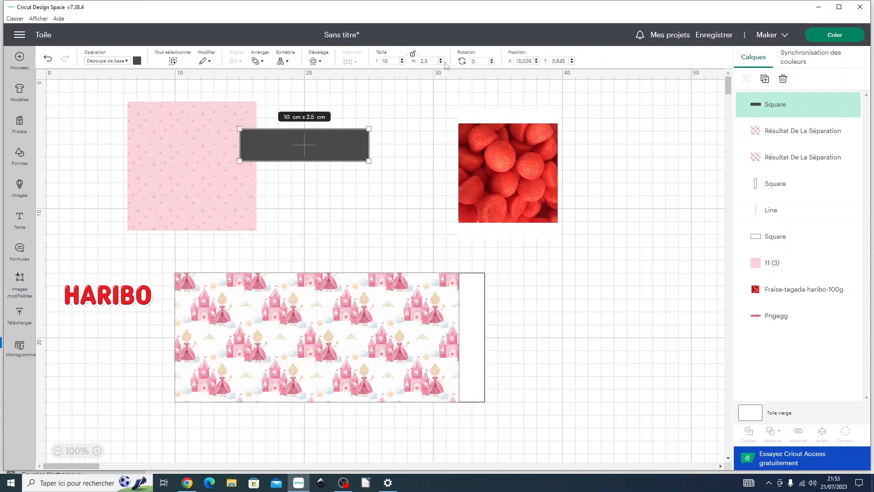
- Resize the dark rectangle to 11 cm wide by 2 cm high
click(437, 63)
key(BackSpace)
key(BackSpace)
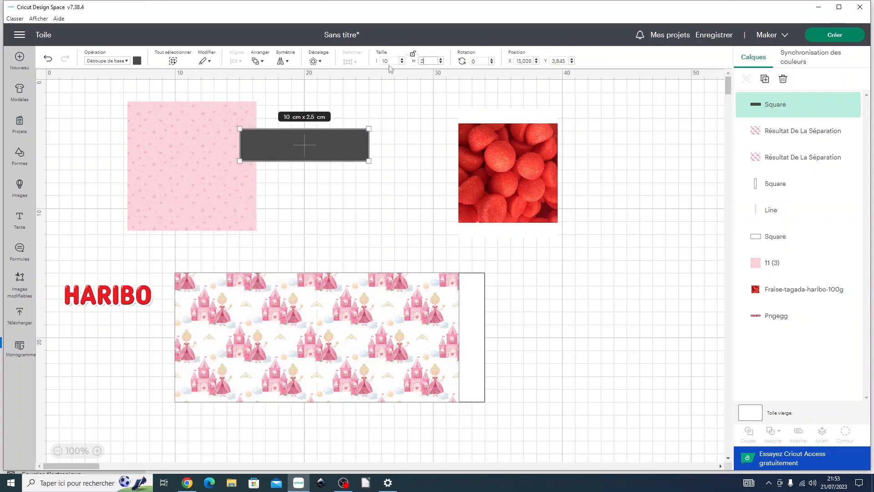
key(Return)
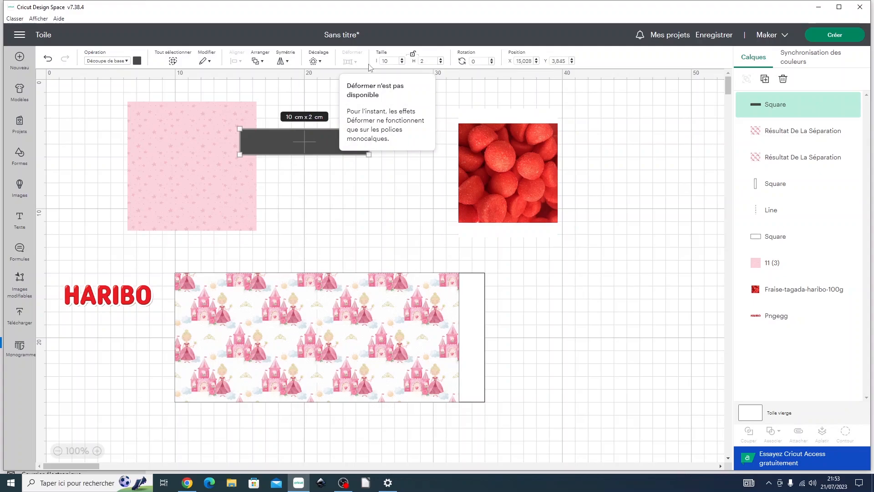
drag(389, 61, 369, 62)
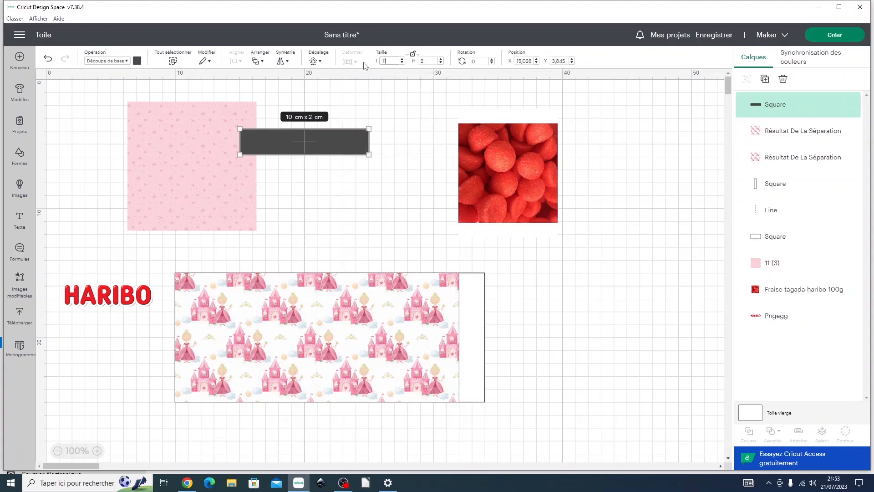
text(11)
key(Return)
- Set the pink pattern's height to 11 cm with locked proportions
click(190, 176)
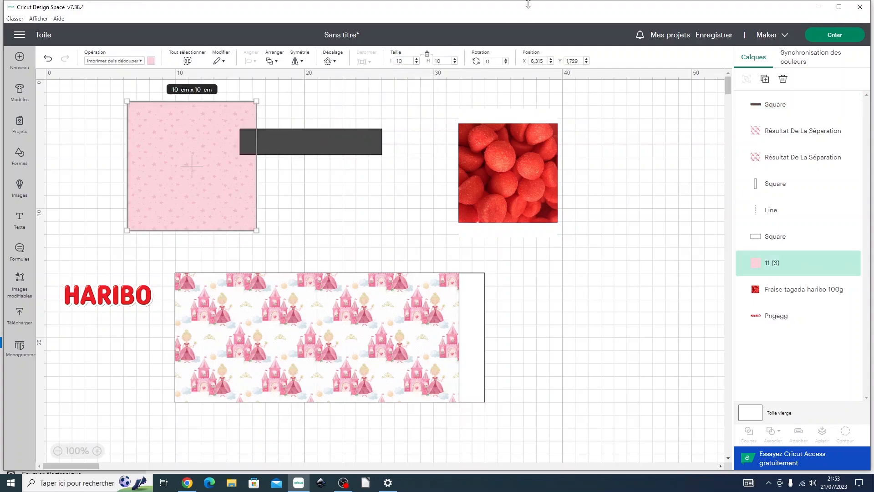
double_click(444, 60)
text(11)
key(Return)
click(369, 189)
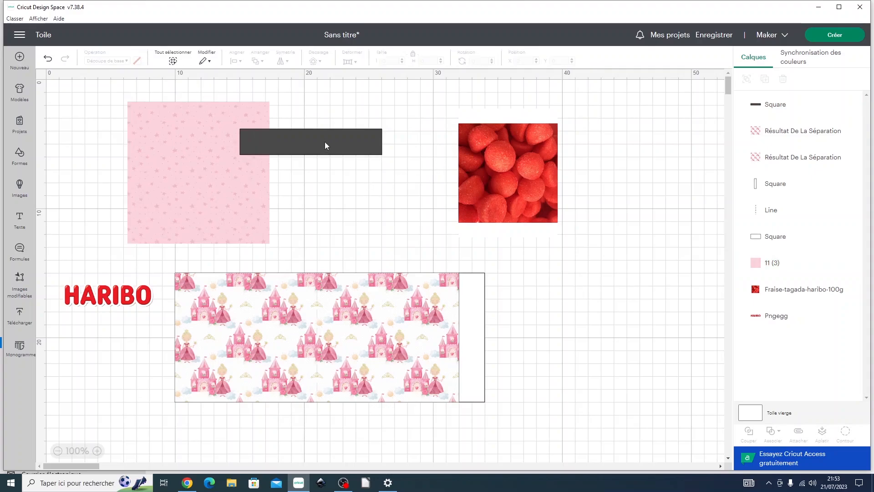
- Center the dark rectangle horizontally over the upper edge of the pink pattern and slice the two shapes
drag(324, 141, 211, 116)
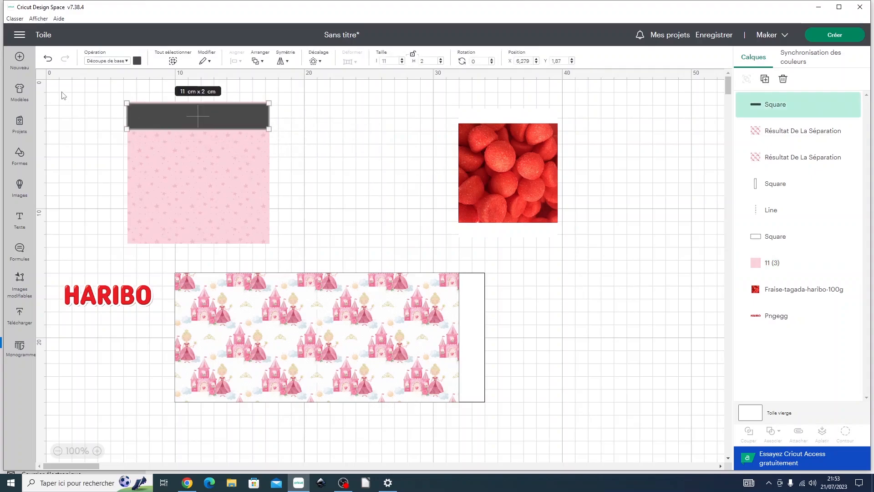
drag(63, 91, 340, 177)
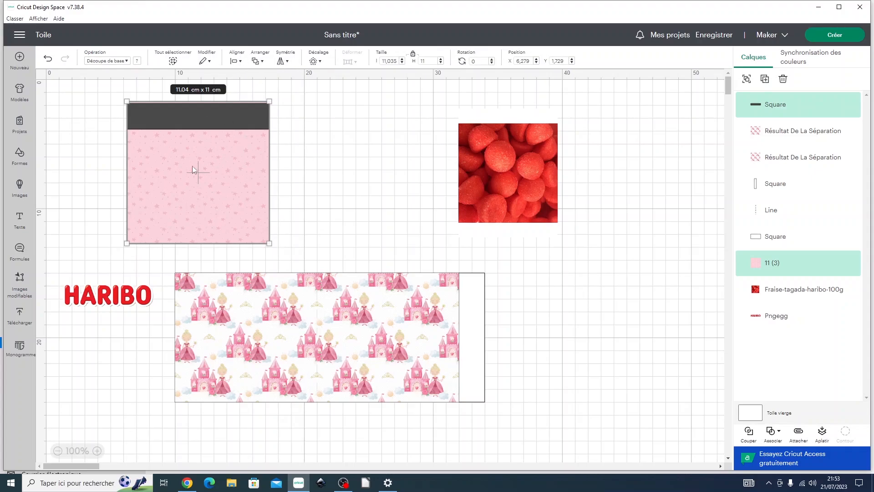
click(236, 61)
click(267, 111)
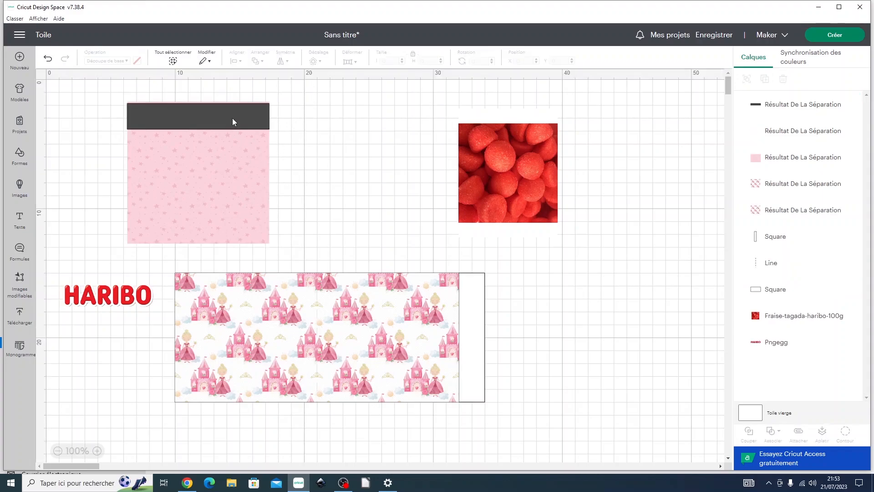
- Separate the sliced pieces and delete the leftover pink pattern and the dark rectangle, keeping only the 11 x 2 cm pink strip
drag(232, 122, 391, 120)
drag(244, 137, 340, 185)
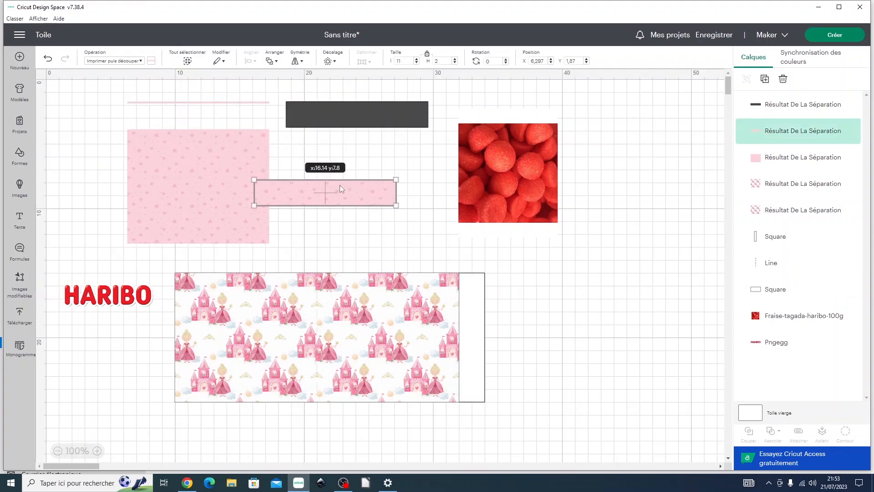
click(190, 173)
key(Delete)
click(361, 111)
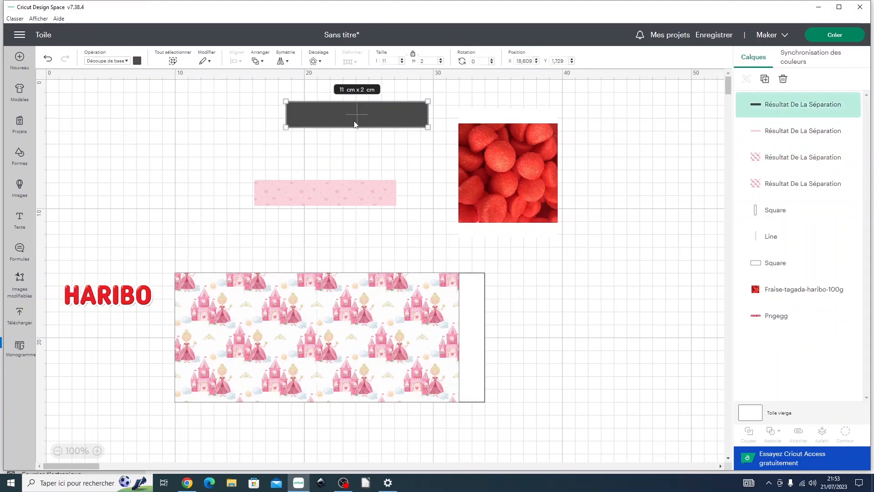
key(Delete)
- Place the pink strip along the upper edge of the left princess panel at X 10, Y 15
drag(312, 196, 236, 288)
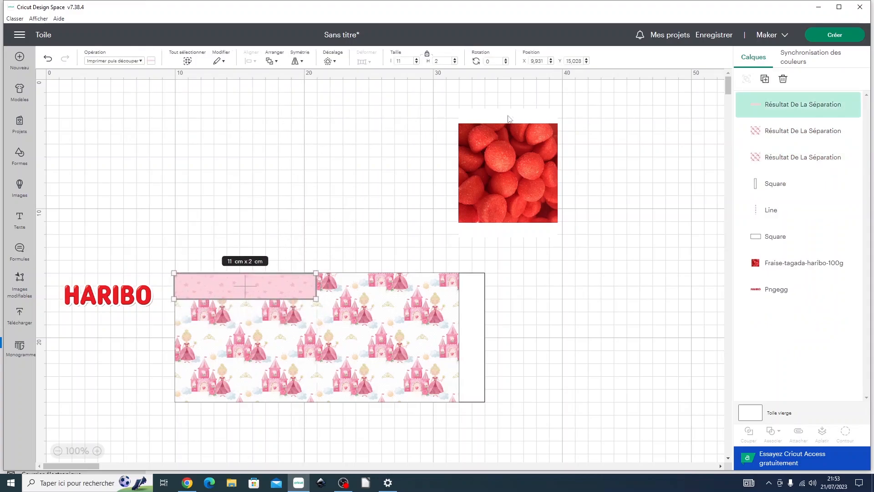
click(541, 62)
text(10)
key(Tab)
text(1)
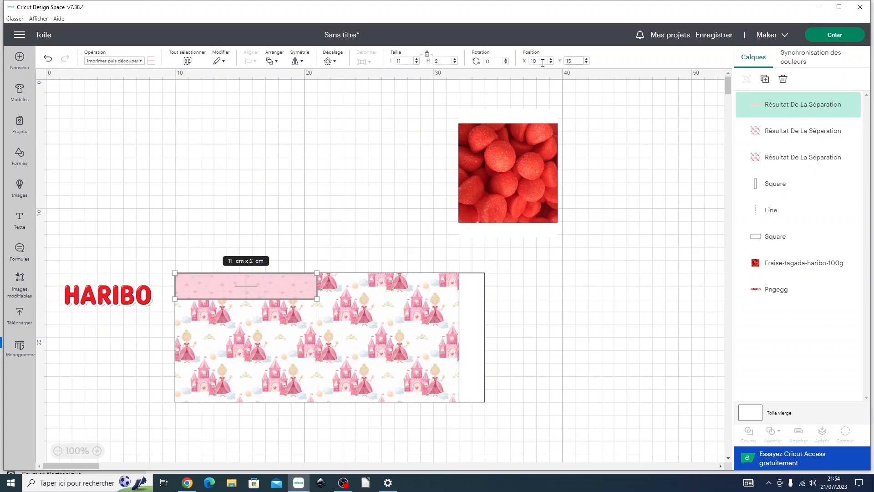
text(5)
key(Return)
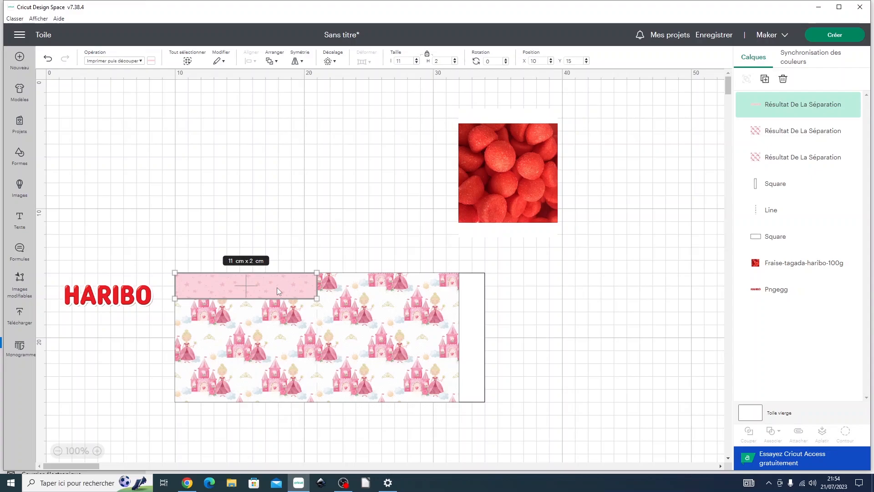
- Duplicate the pink strip and place the copy along the upper edge of the right princess panel at X 21, Y 15
key(ctrl+d)
drag(274, 225, 413, 284)
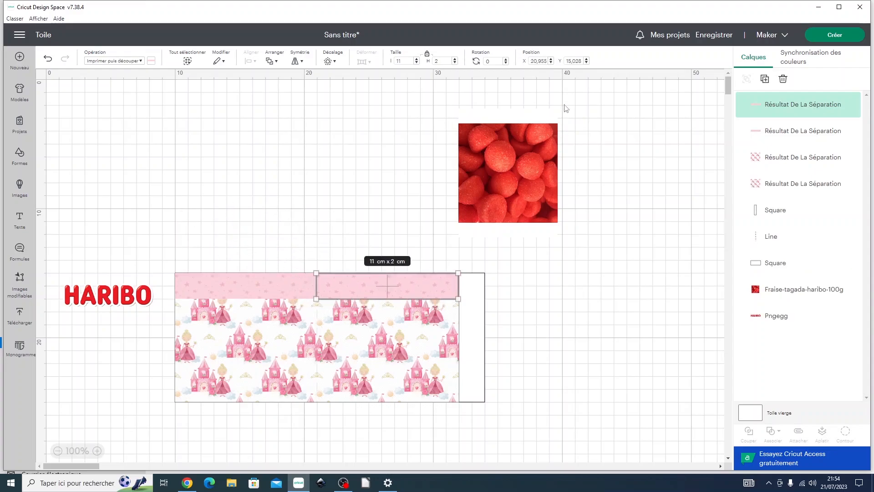
click(539, 61)
text(21)
key(Tab)
text(15)
key(Return)
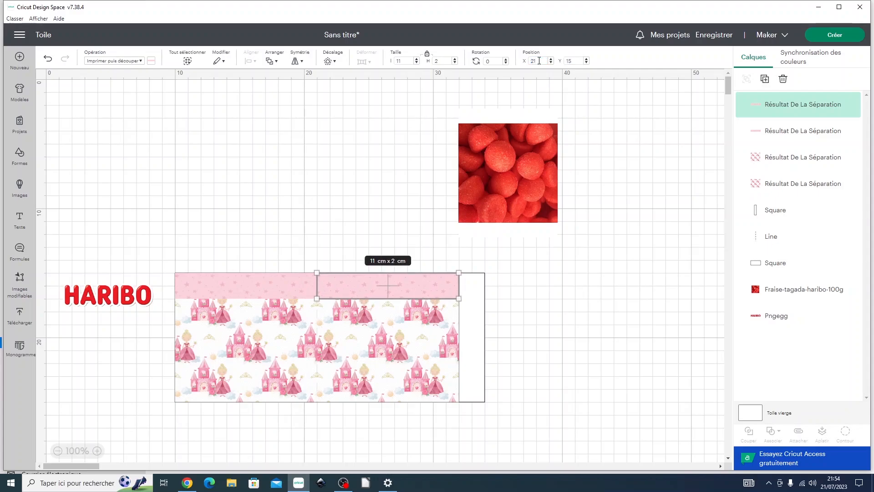
- Duplicate both upper pink strips together and place the copies along the template's lower edge at X 10
shift+click(240, 285)
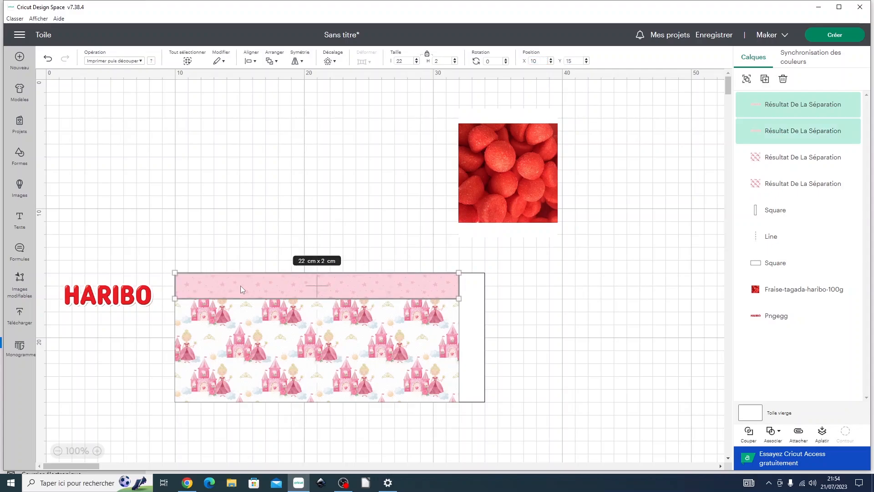
key(ctrl+d)
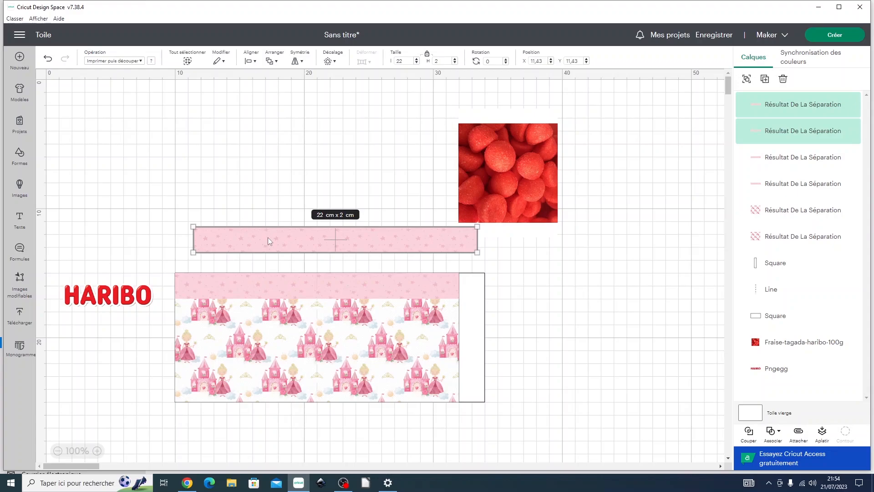
drag(267, 237, 247, 386)
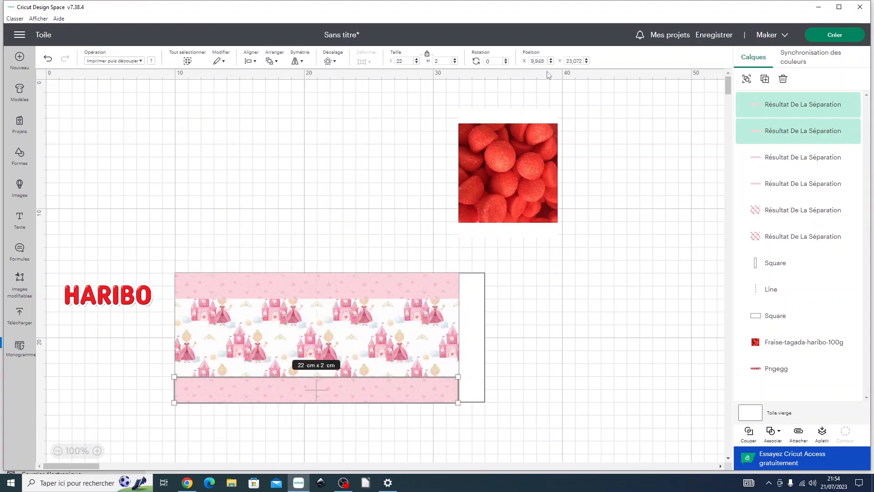
double_click(542, 60)
text(10)
key(Tab)
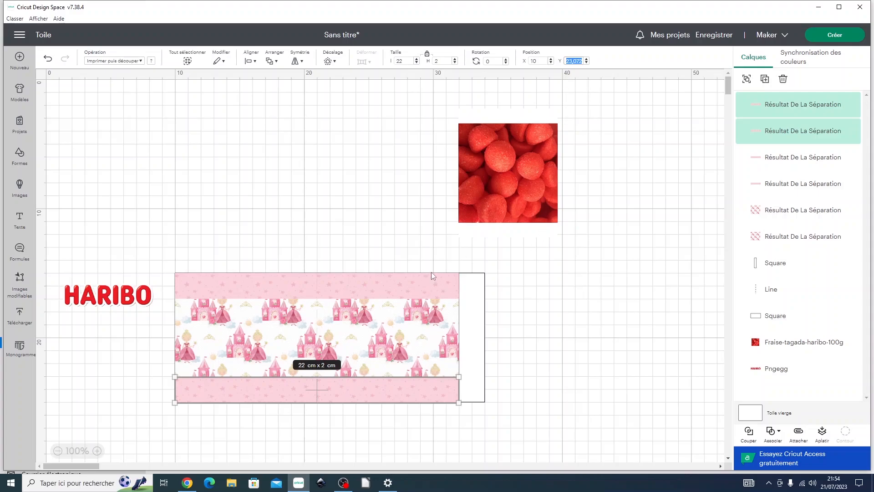
- Select both lower pink strips and adjust their Y position to line up with the template's lower edge
click(430, 328)
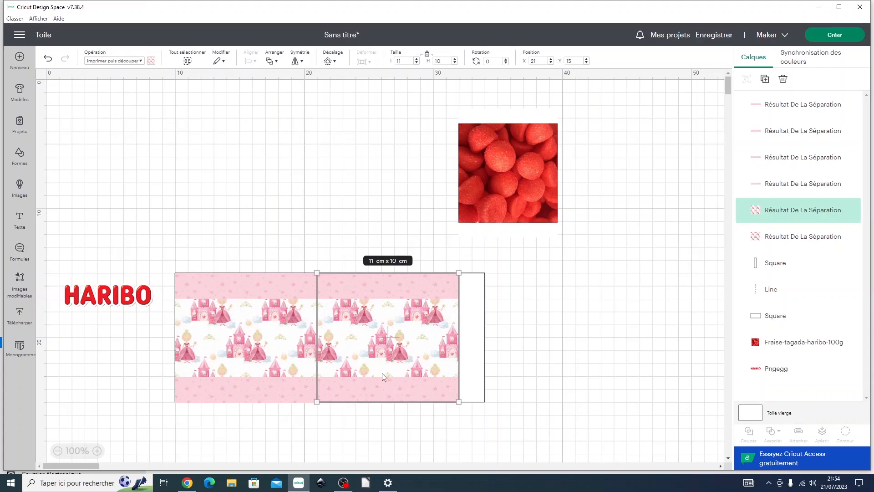
click(275, 395)
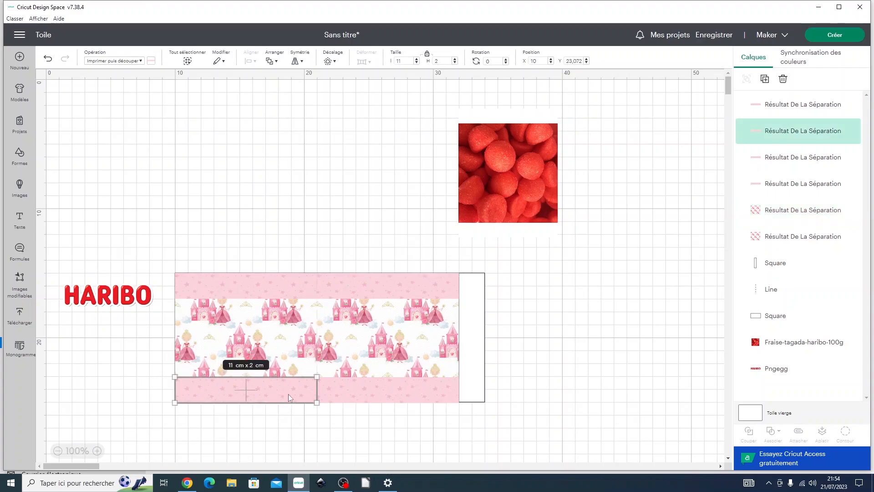
shift+click(351, 390)
key(BackSpace)
key(BackSpace)
key(BackSpace)
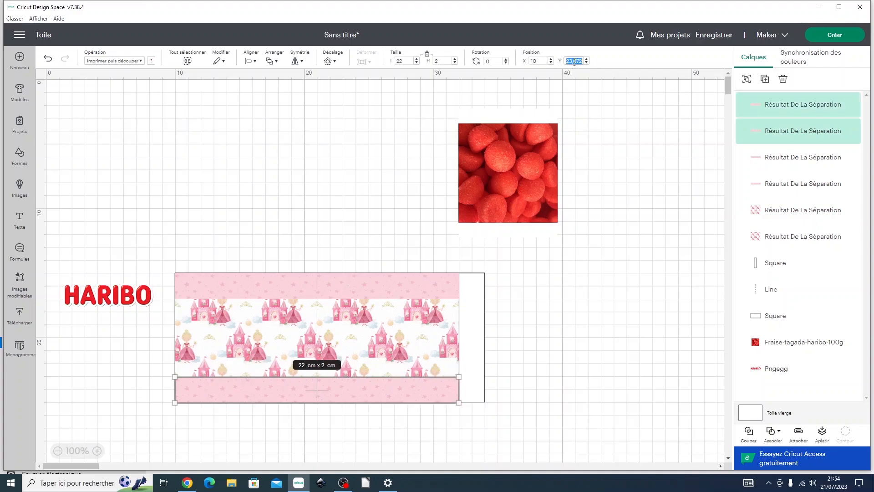
- Move the score line to the front of the layer order, above the princess and pink patterns
click(595, 309)
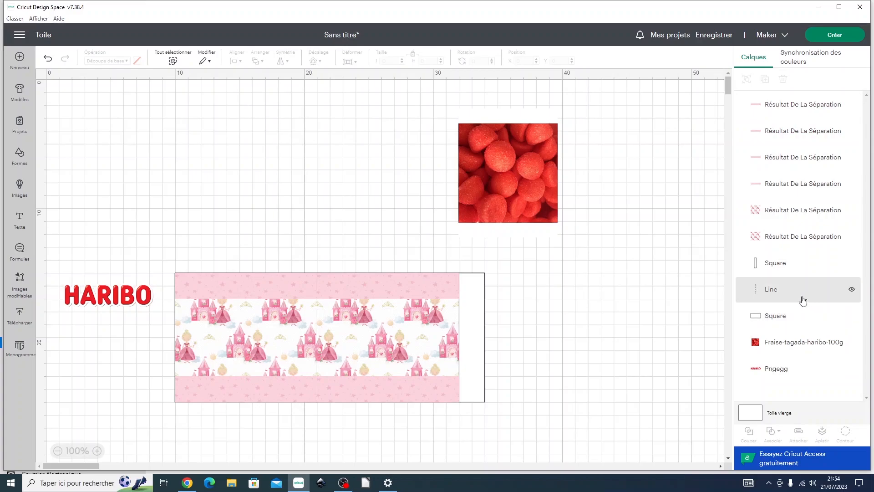
drag(801, 291, 771, 103)
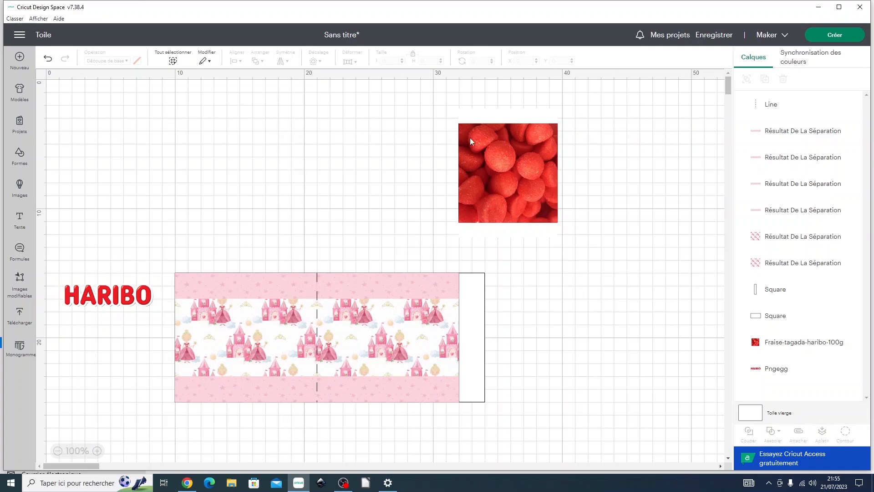
- Move the strawberry candy image above the left princess panel and add a heart shape on top of it
drag(502, 163, 233, 163)
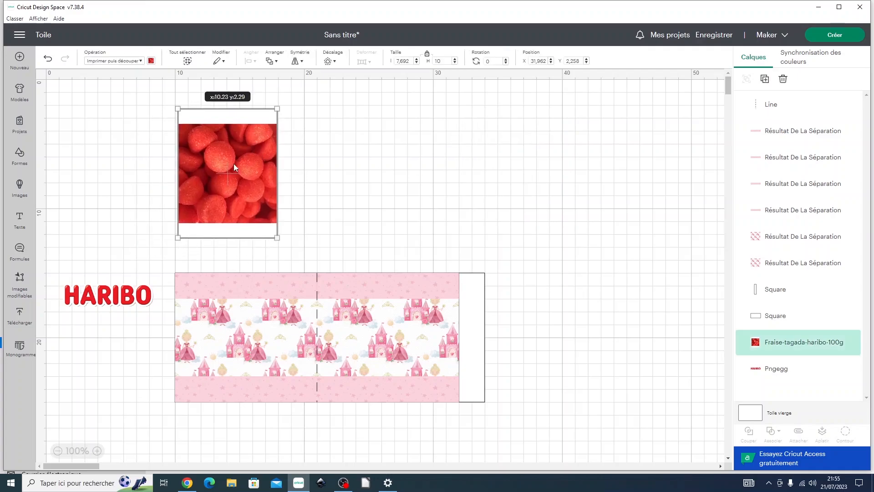
click(26, 154)
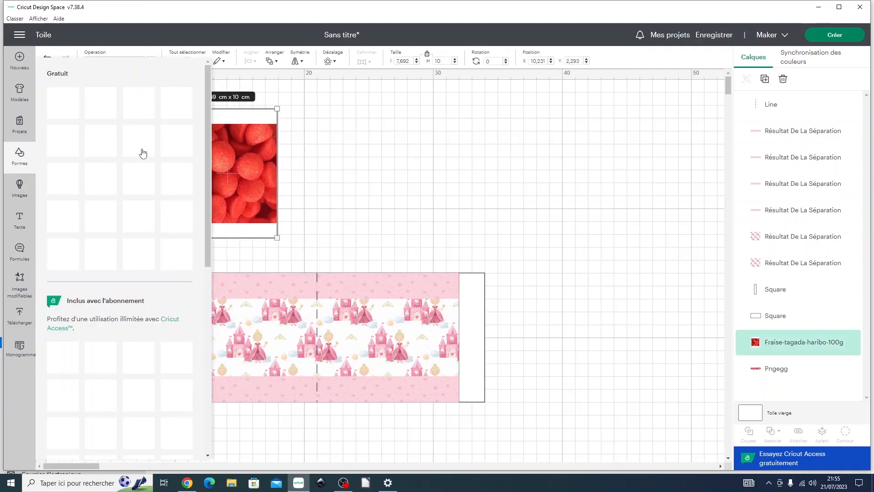
click(99, 178)
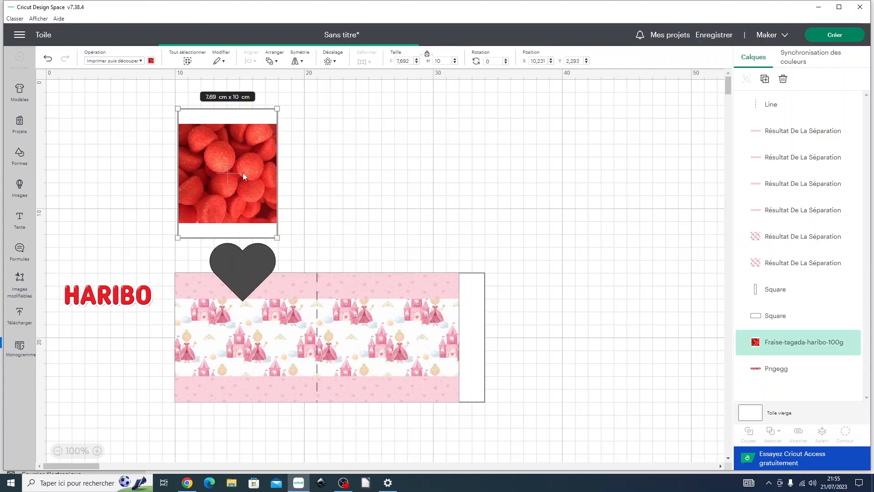
drag(254, 269, 239, 175)
- Enlarge the heart to about 7.52 x 6.64 cm and center it over the red part of the candy image
drag(261, 206, 282, 227)
mouse_move(257, 187)
mouse_down()
mouse_move(242, 184)
mouse_move(246, 179)
mouse_up()
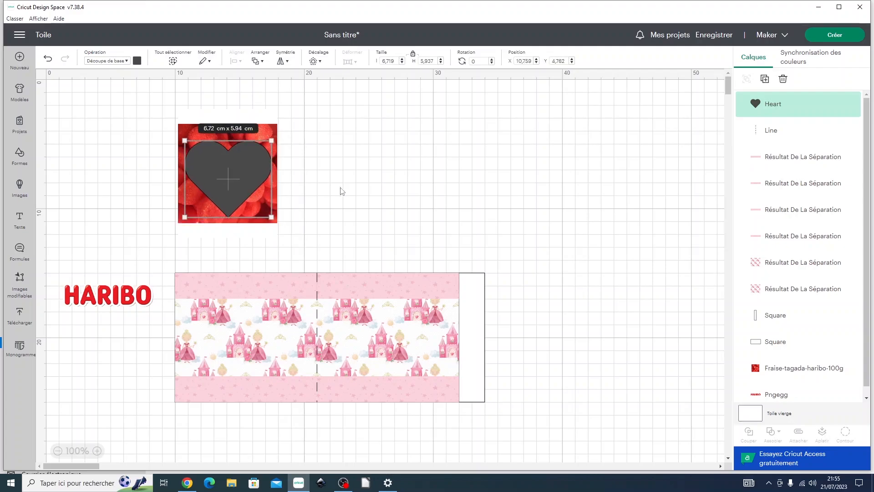
drag(271, 217, 277, 223)
drag(248, 183, 244, 178)
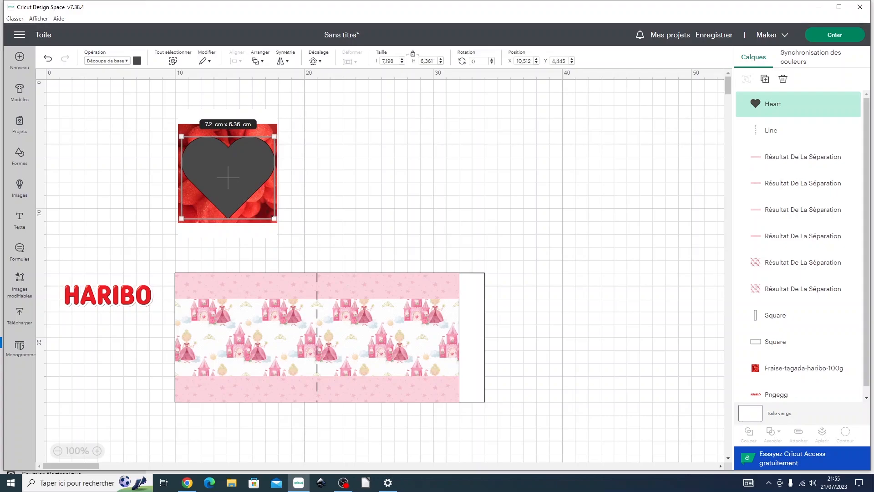
drag(274, 218, 278, 223)
drag(233, 176, 230, 173)
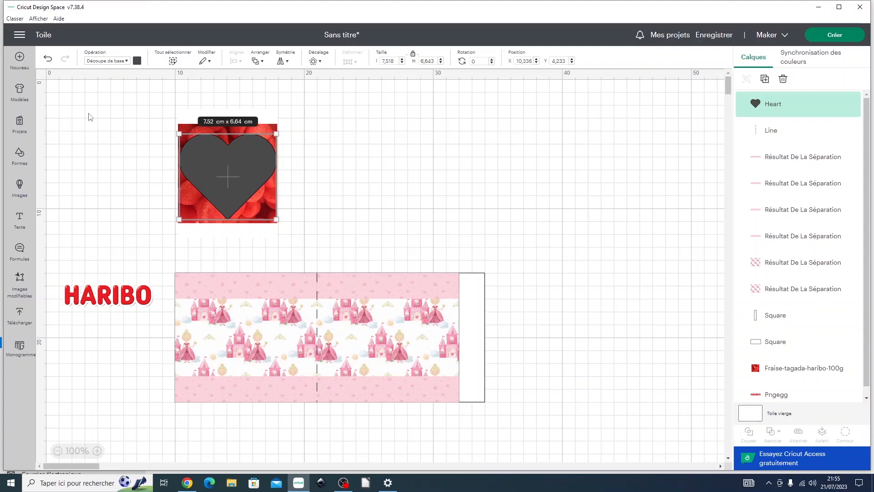
- Slice the candy image with the heart, pull the candy heart aside, and delete the leftover image and dark heart
drag(107, 121, 345, 173)
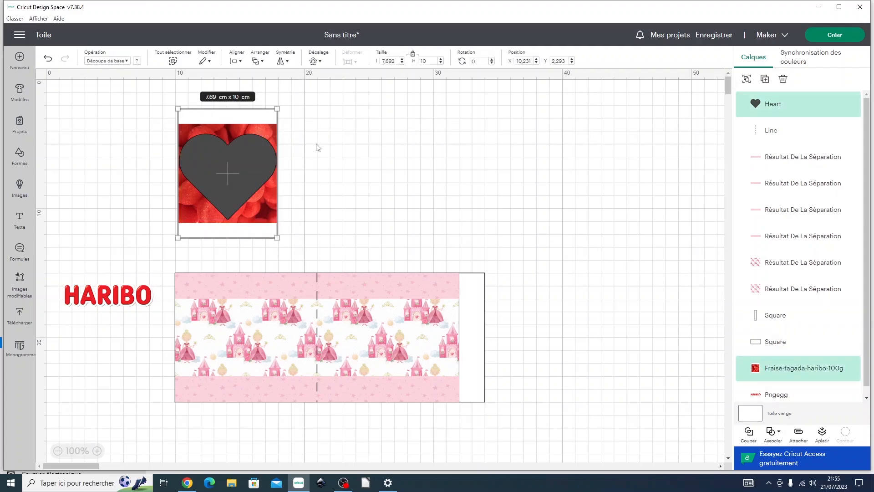
drag(222, 177, 92, 160)
click(254, 136)
key(Delete)
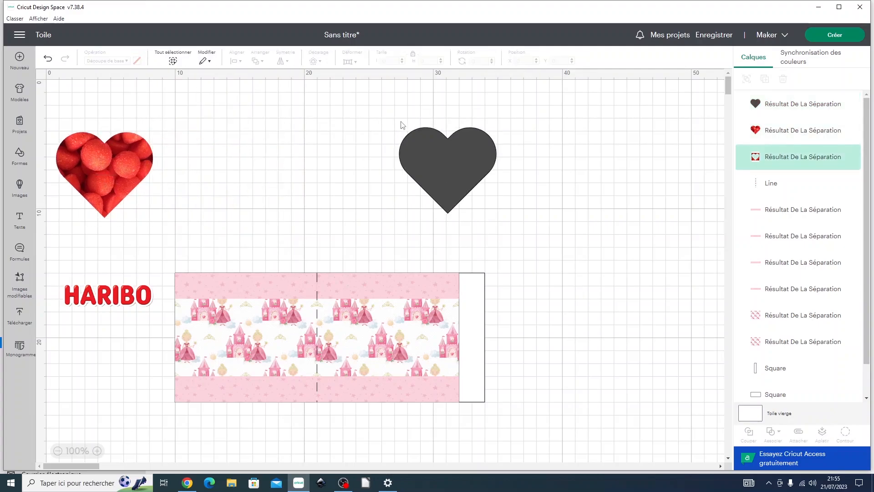
click(424, 154)
key(Delete)
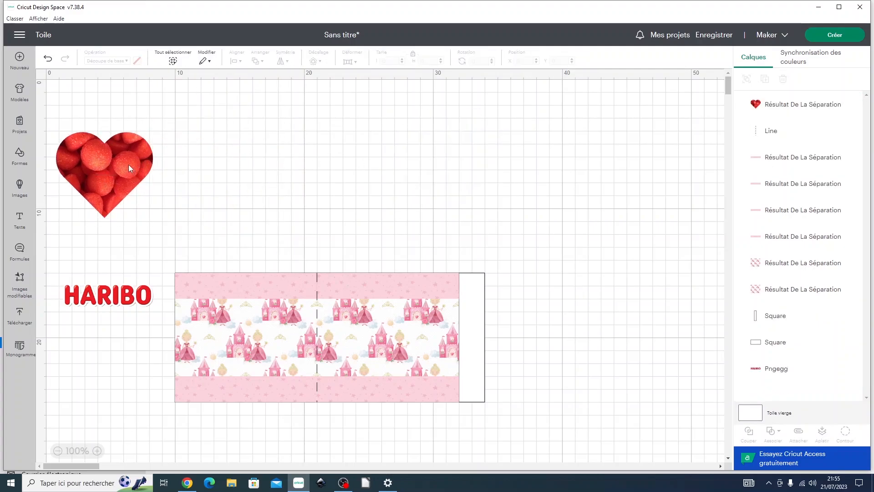
- Place the candy heart in the middle of the left princess panel and put a duplicate in the middle of the right panel
drag(128, 165, 269, 325)
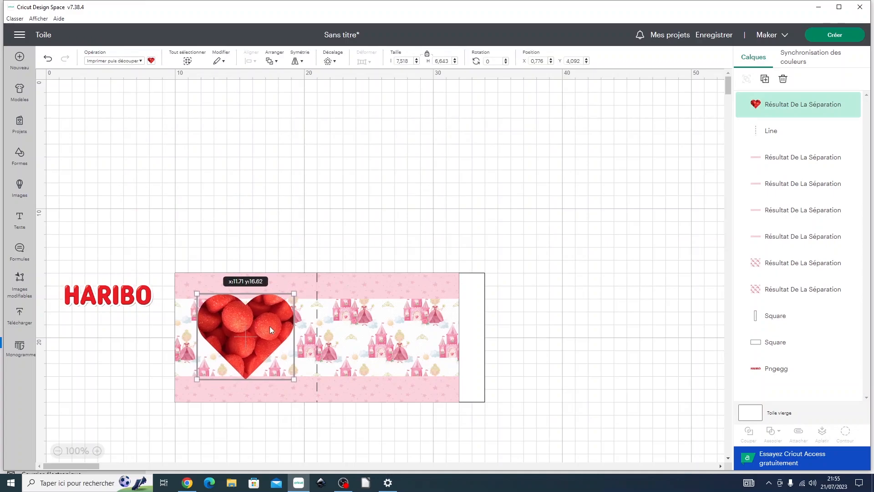
drag(270, 325, 269, 326)
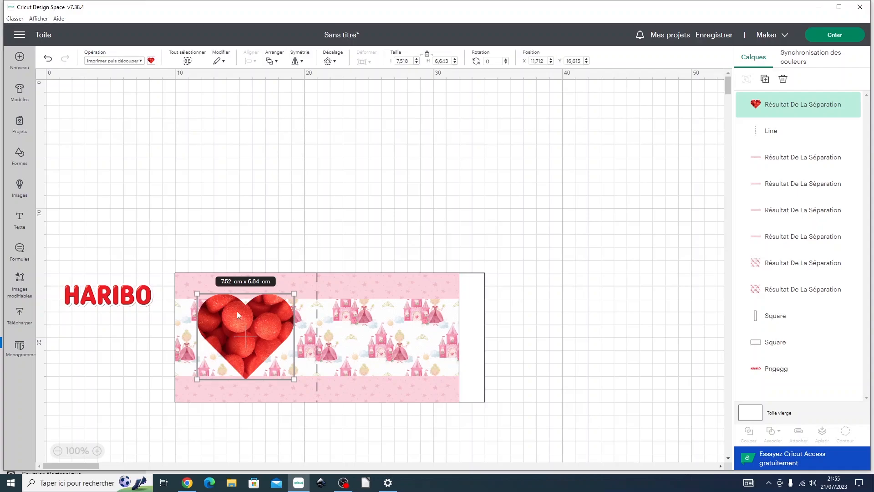
key(ctrl+d)
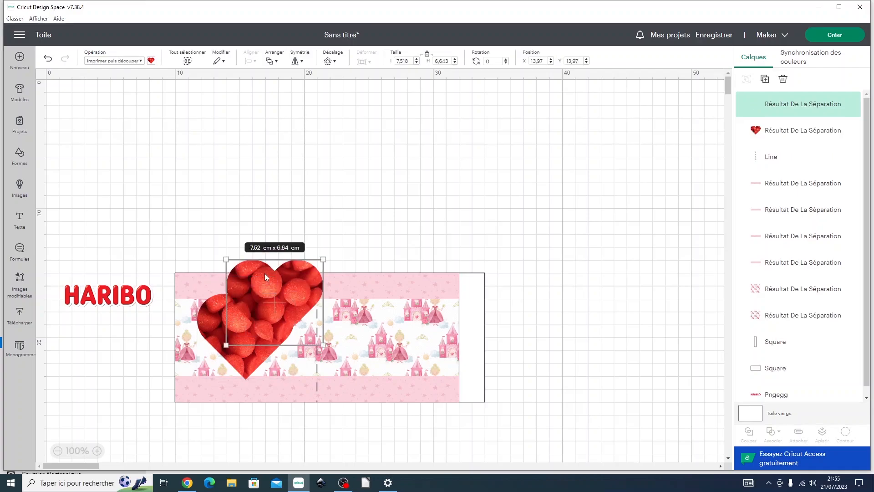
drag(287, 300, 378, 326)
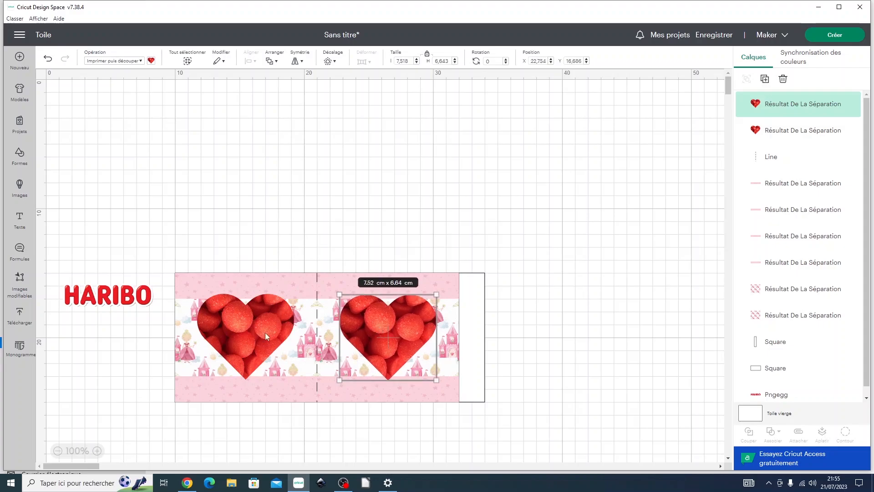
- Align the two candy hearts with each other at their vertical centers and group them
shift+click(266, 331)
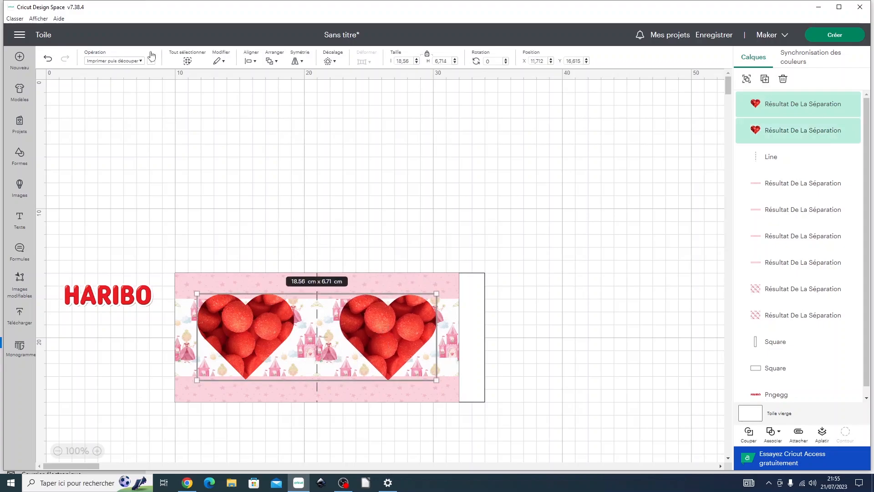
click(251, 60)
click(279, 154)
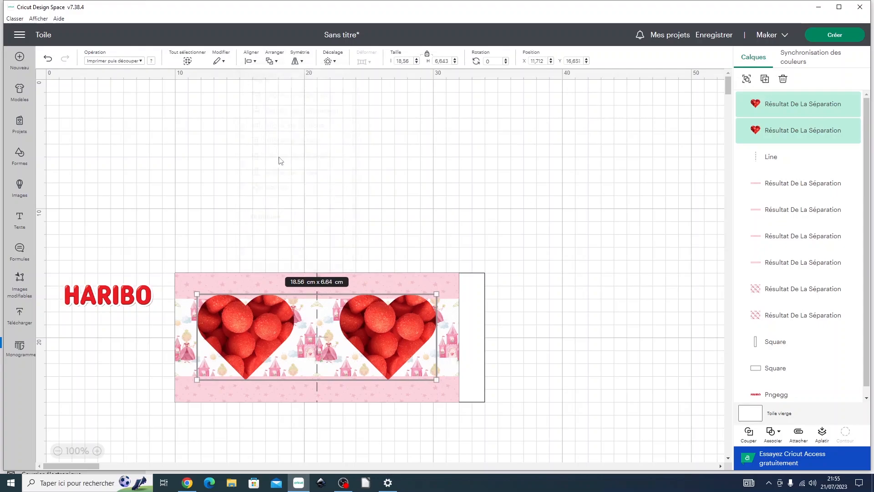
right_click(386, 331)
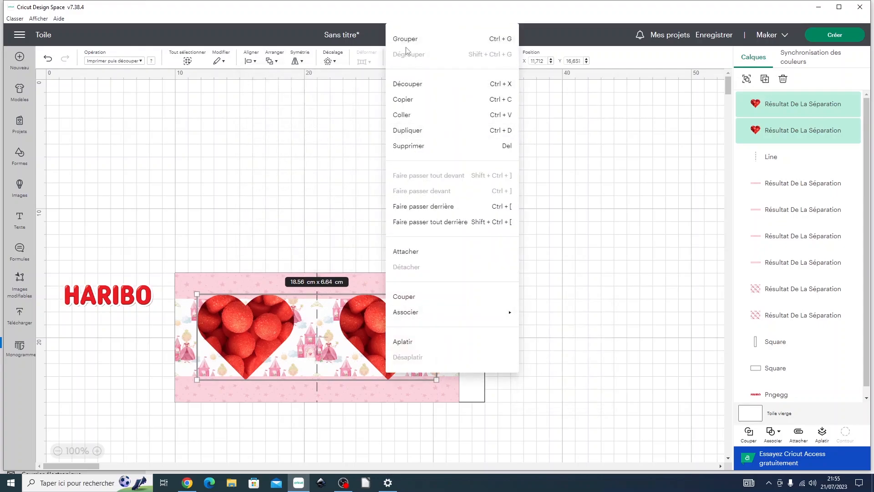
click(407, 40)
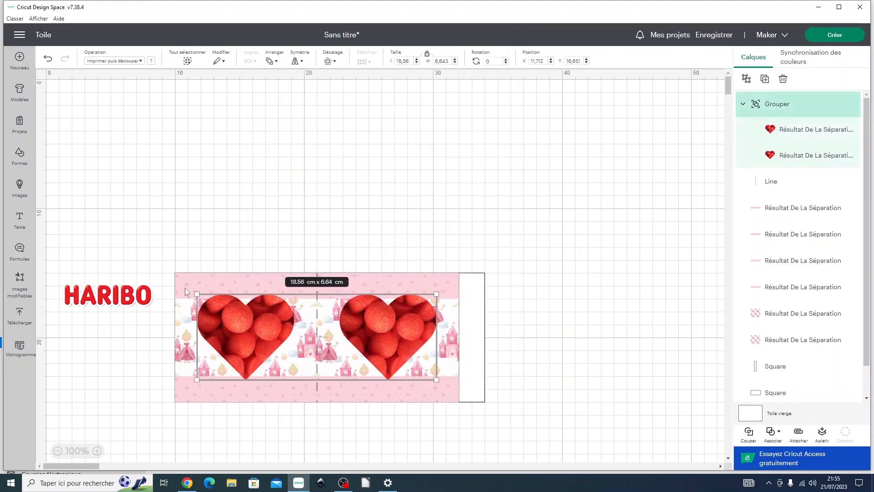
click(172, 203)
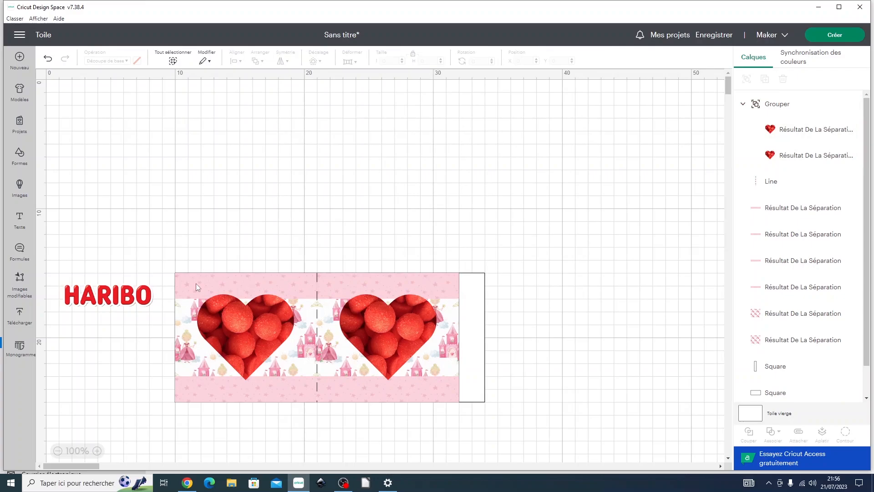
- Center the grouped candy hearts vertically on the packaging, using the left princess panel as the reference
click(186, 328)
shift+click(241, 327)
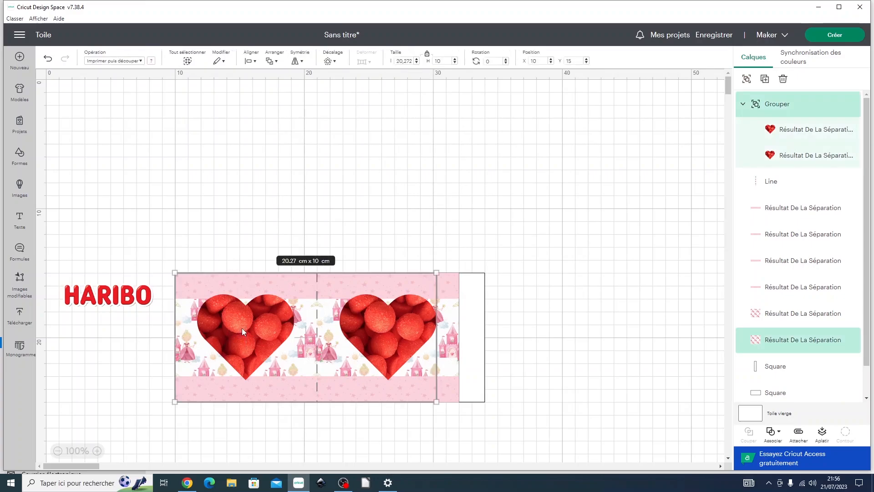
click(248, 61)
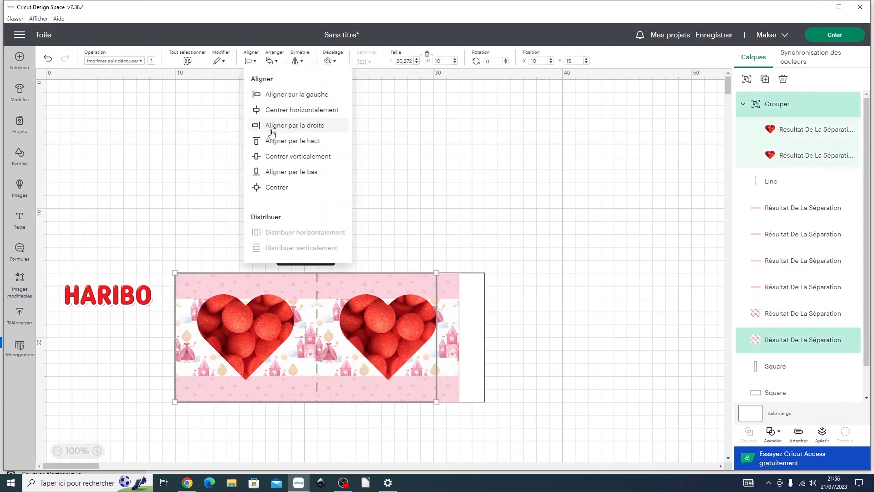
click(272, 157)
click(573, 200)
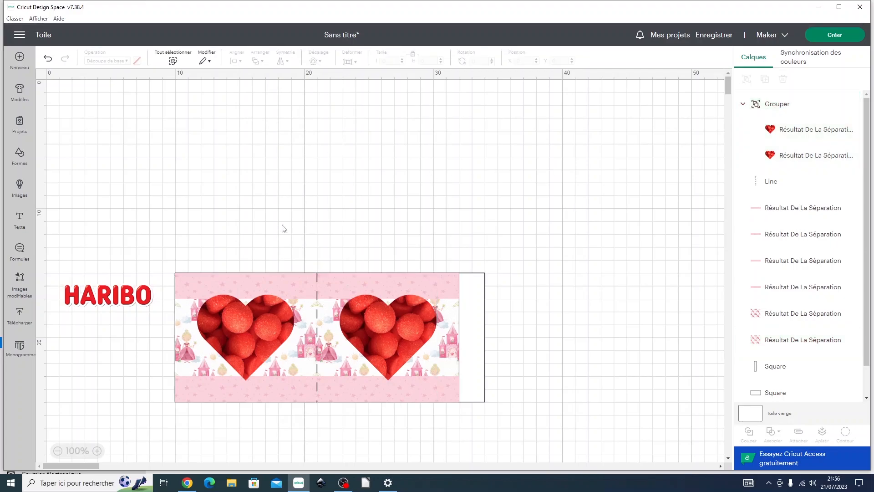
- Bring the Haribo logo to the front and place it over the top of the left candy heart
drag(119, 301, 220, 196)
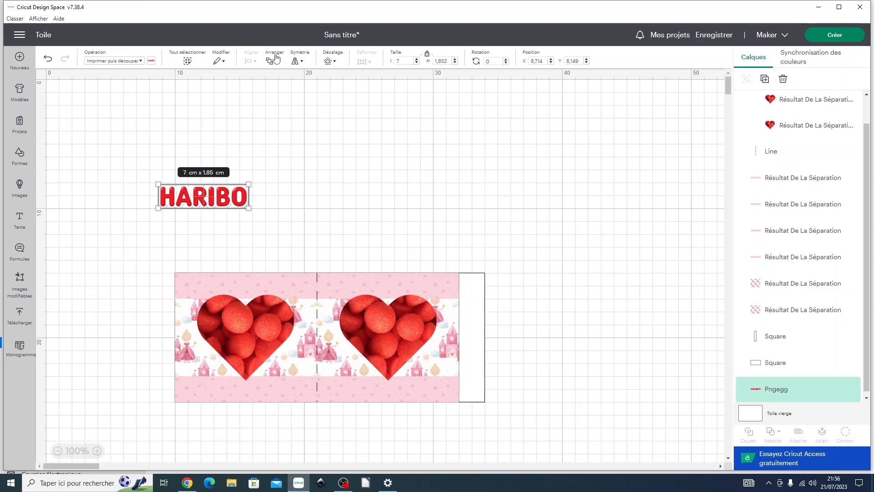
click(275, 57)
click(288, 94)
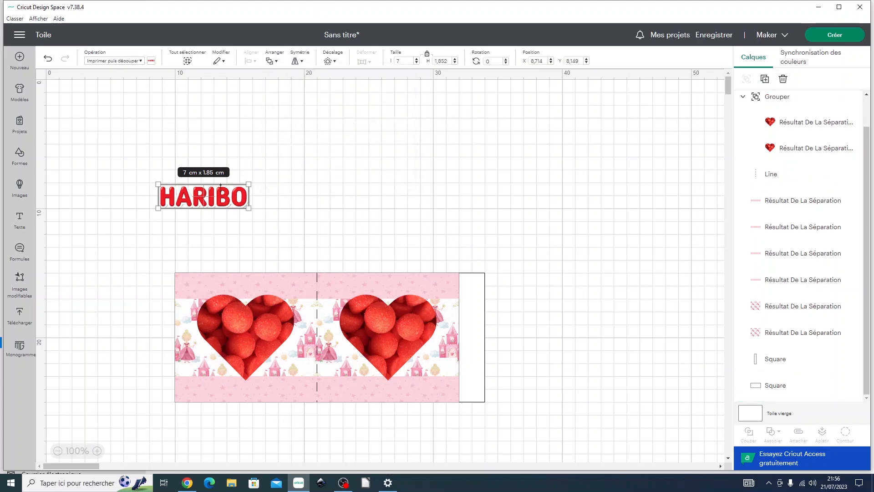
drag(223, 200, 264, 292)
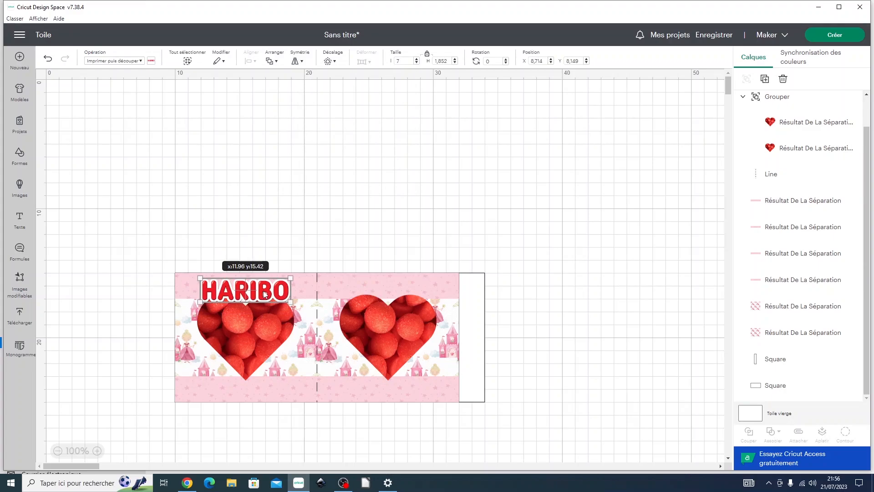
- Duplicate the Haribo logo and place the copy over the top of the right candy heart
drag(265, 294, 384, 295)
key(ctrl+c)
key(ctrl+v)
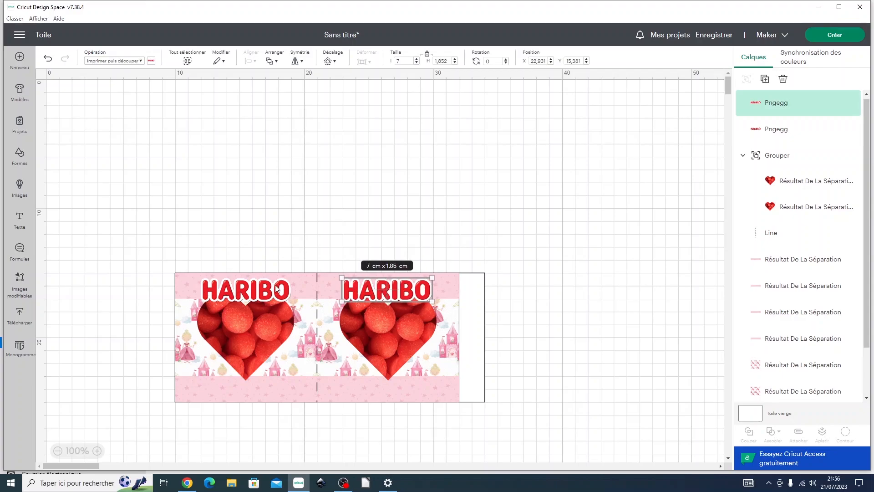
- Align the two Haribo logos with each other at their vertical centers and group them
click(276, 286)
shift+click(398, 287)
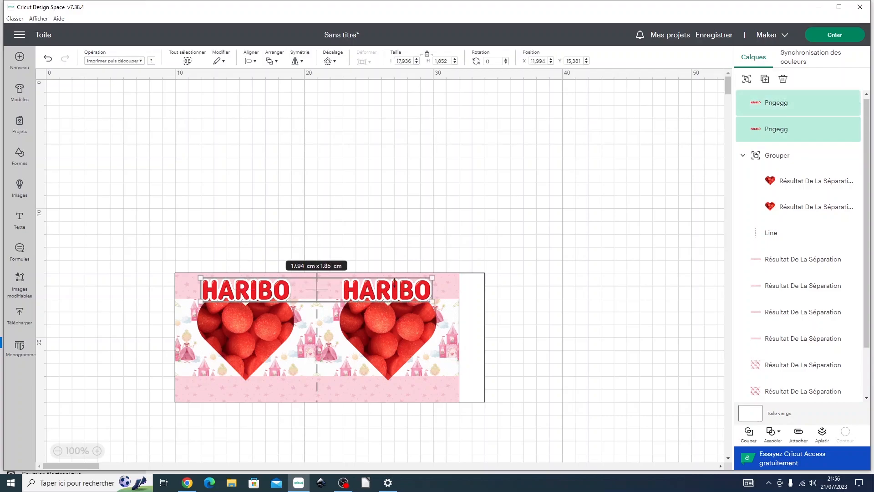
click(251, 61)
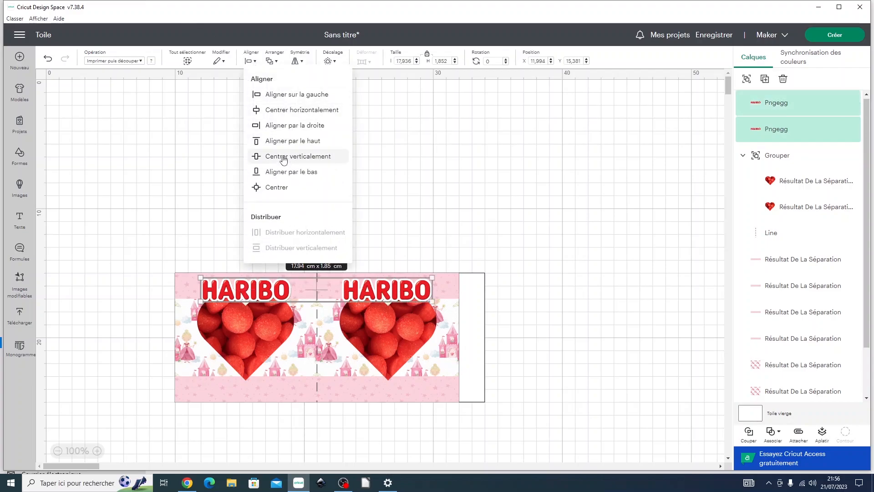
click(283, 156)
right_click(372, 297)
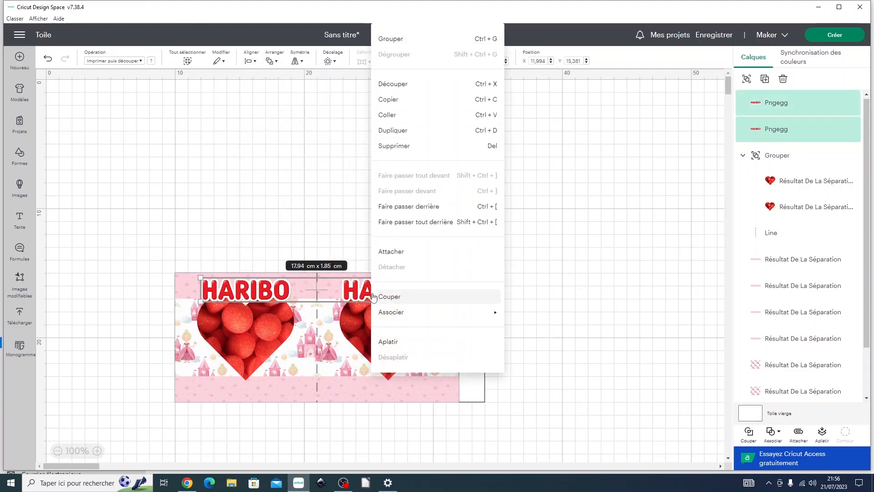
click(395, 39)
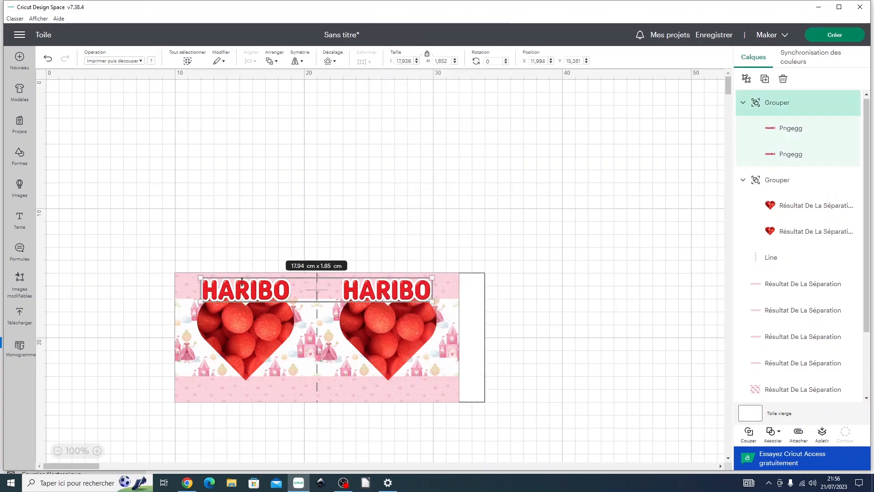
click(494, 188)
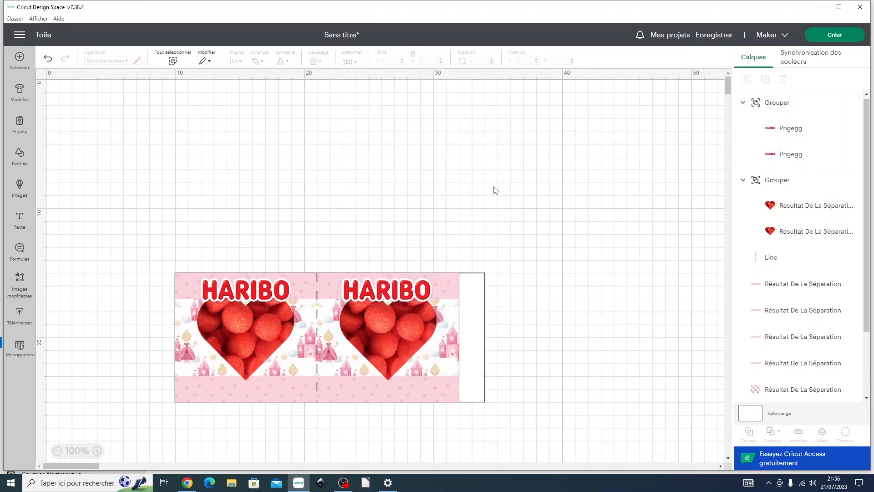
- Nudge the grouped Haribo logos slightly down and left to about X 11.96, Y 15.45 cm
click(387, 288)
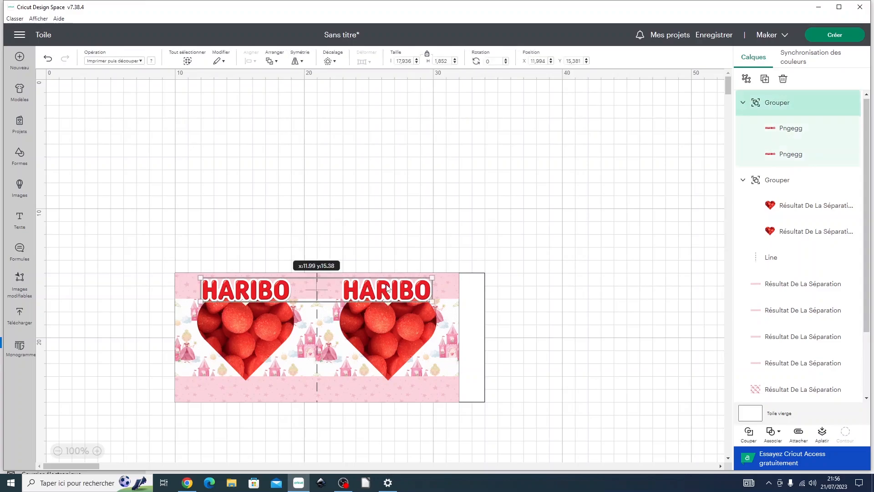
drag(387, 287, 387, 289)
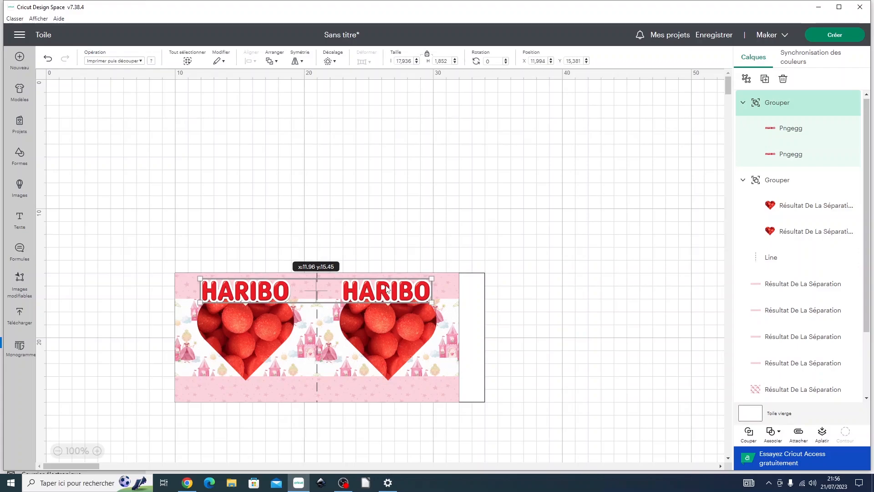
drag(386, 290, 387, 289)
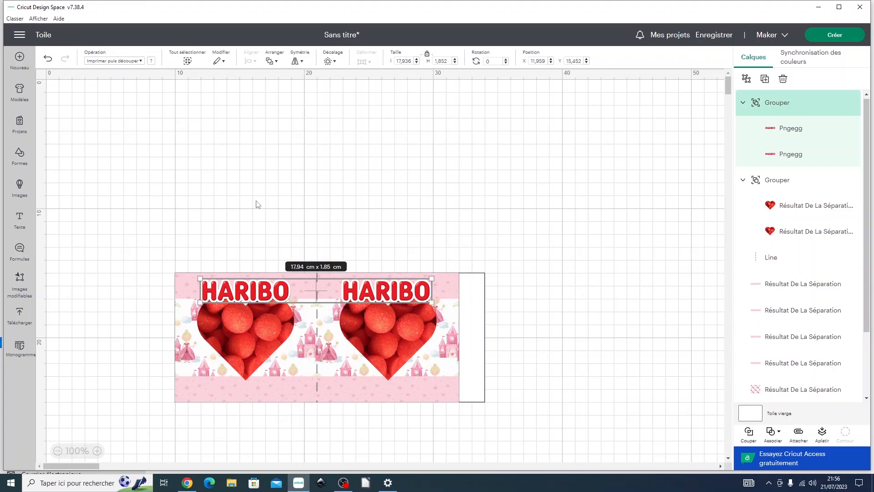
click(376, 166)
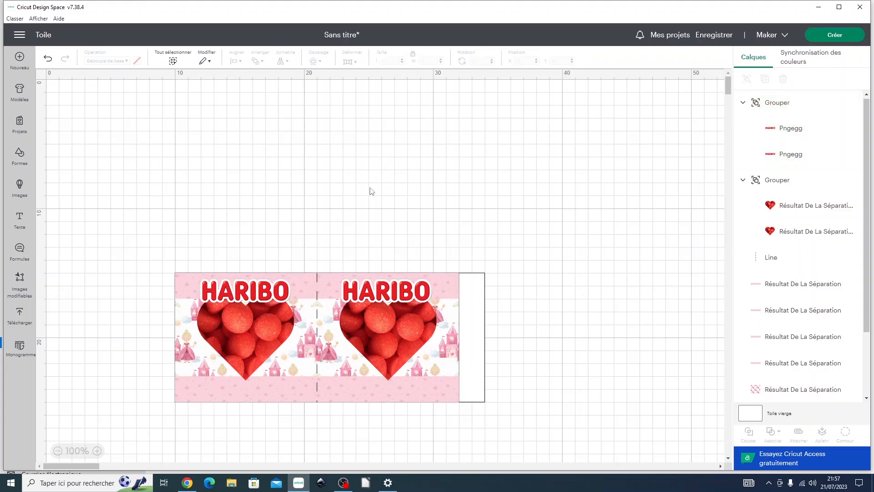
- Shift the grouped candy hearts slightly down and left so they sit centered beneath the Haribo logos
drag(245, 335, 245, 340)
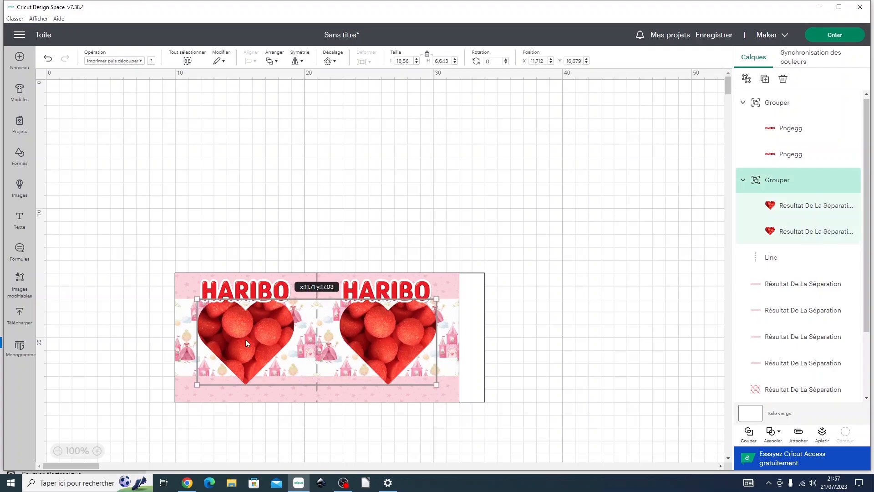
click(624, 302)
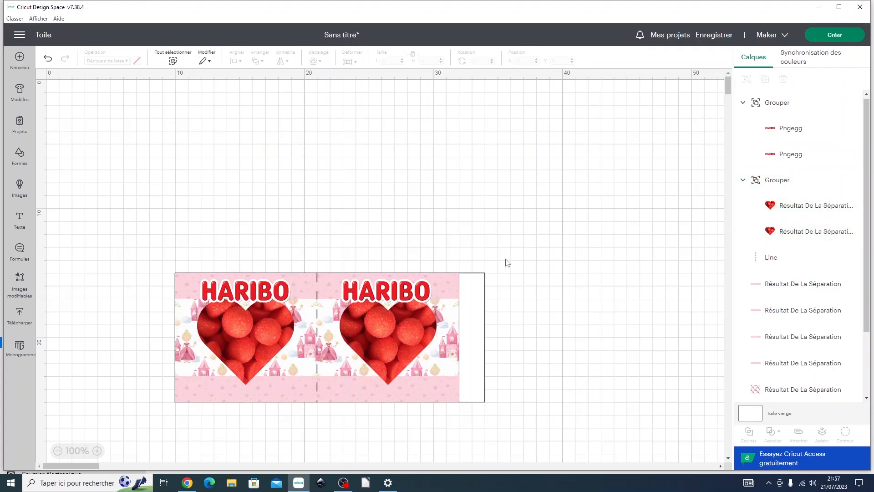
click(407, 325)
drag(406, 325, 423, 316)
click(581, 316)
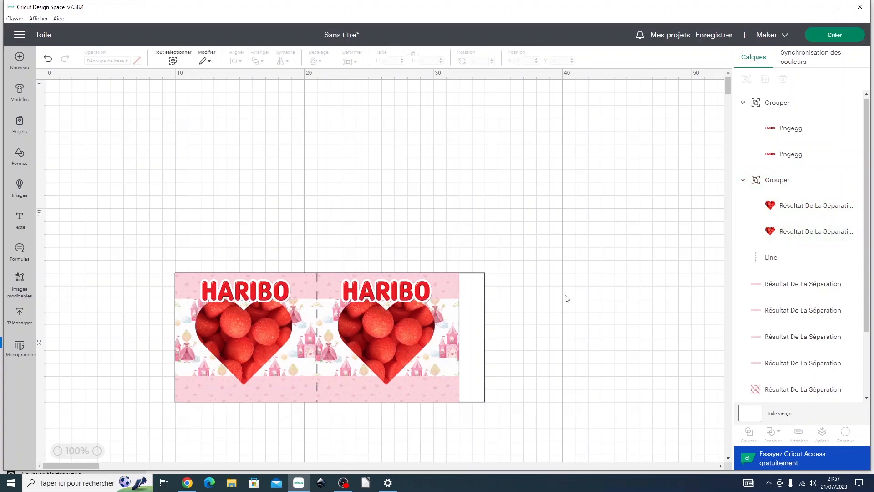
- Add a new text object below the packaging template, keeping its default wording
click(20, 219)
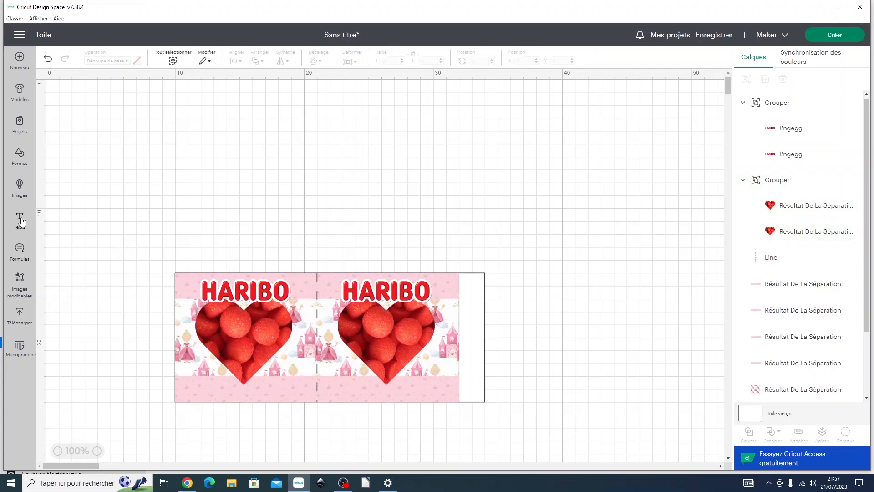
drag(355, 436, 294, 385)
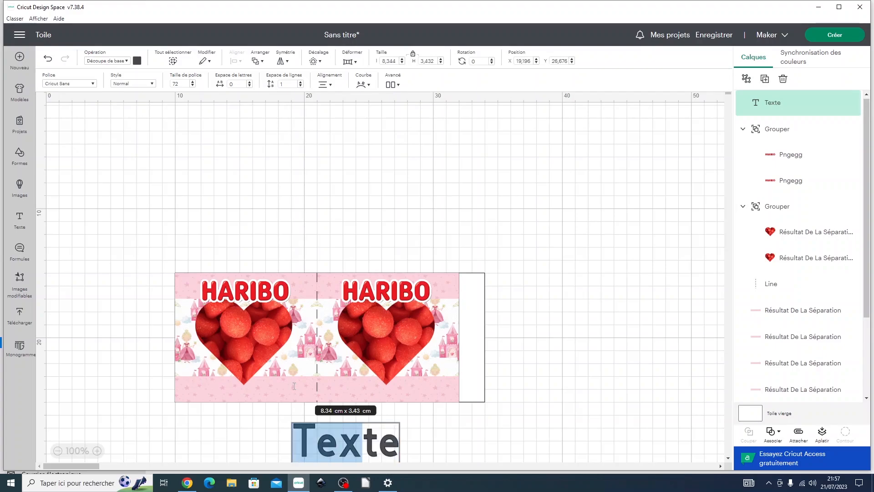
click(477, 465)
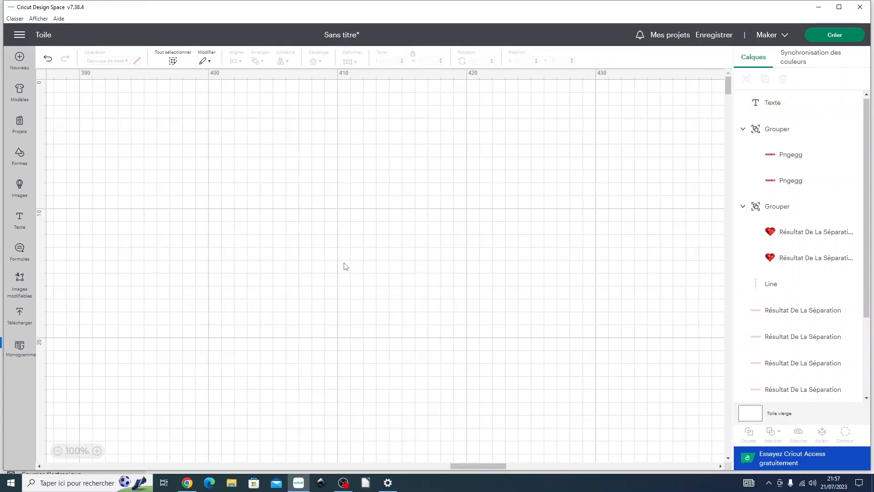
click(57, 451)
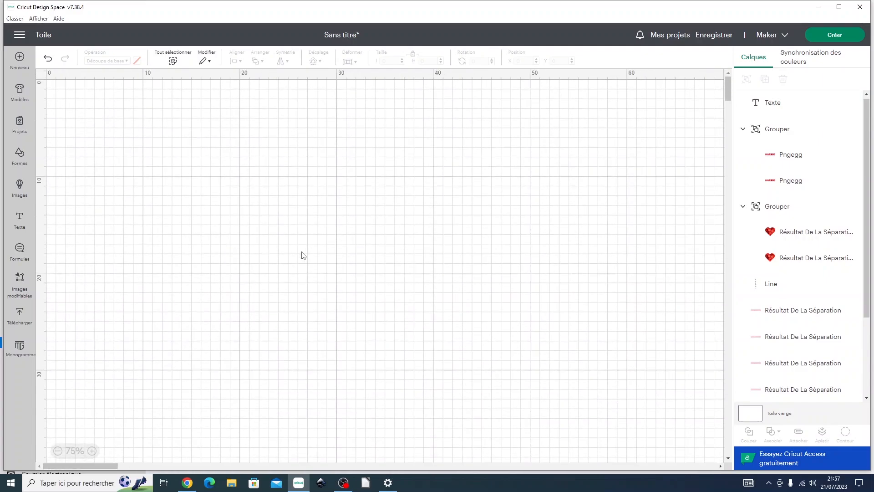
scroll(301, 251, down, 2)
scroll(162, 271, up, 5)
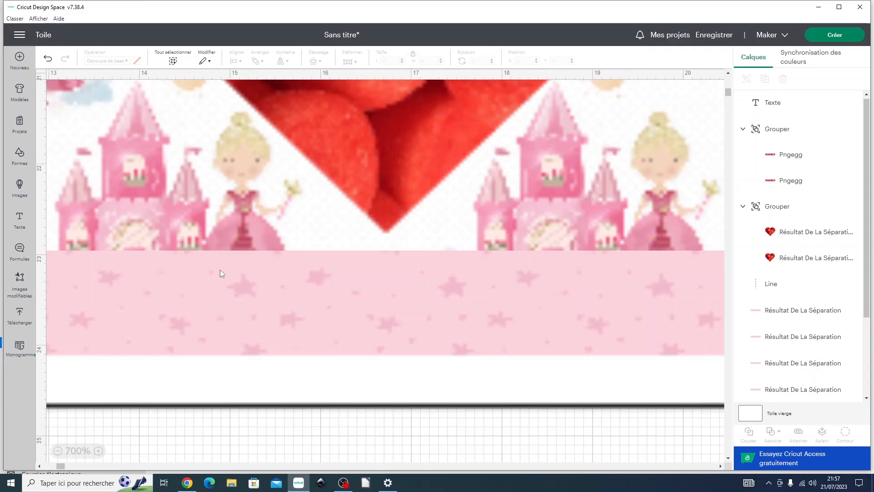
scroll(244, 274, down, 5)
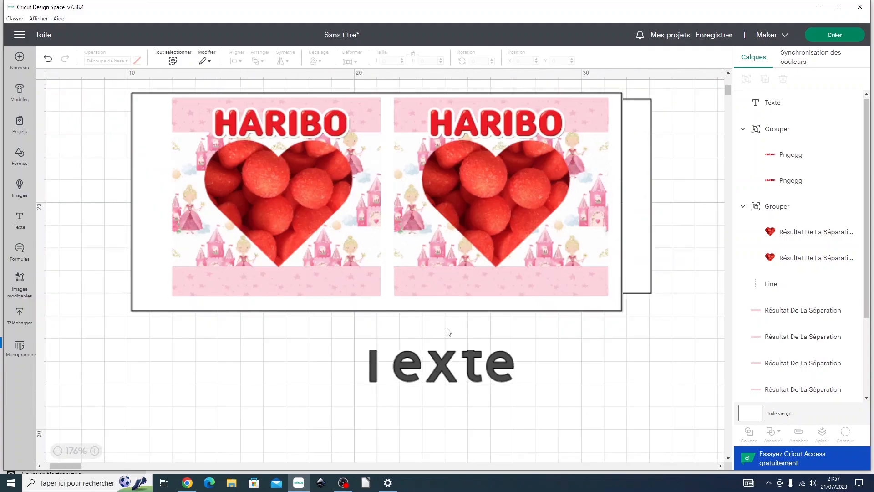
scroll(461, 296, down, 1)
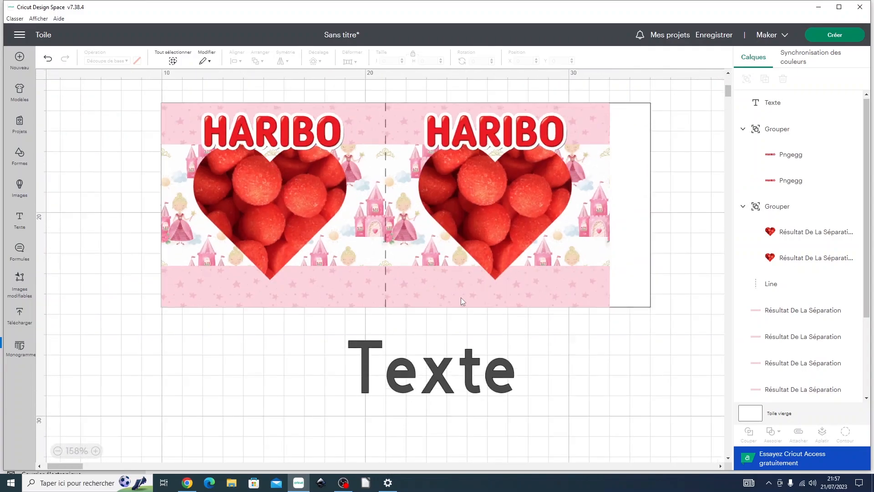
scroll(461, 297, down, 1)
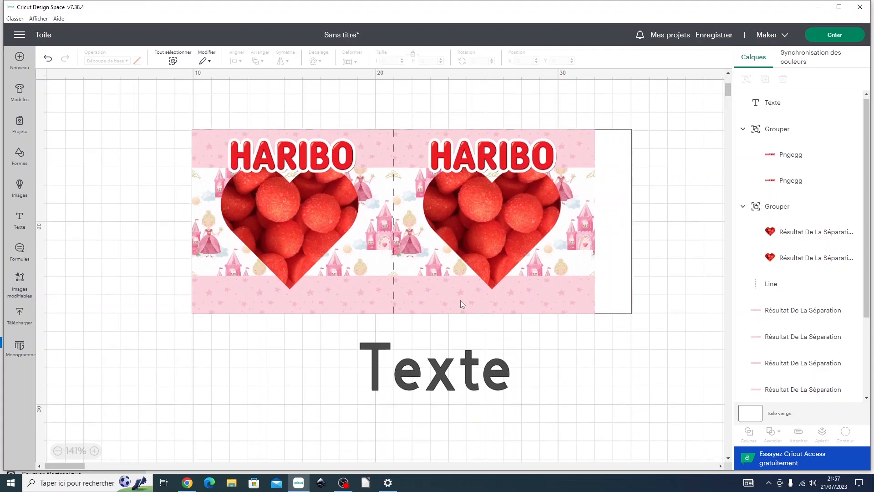
- Browse the system fonts and change the new text's font to Impact
click(459, 367)
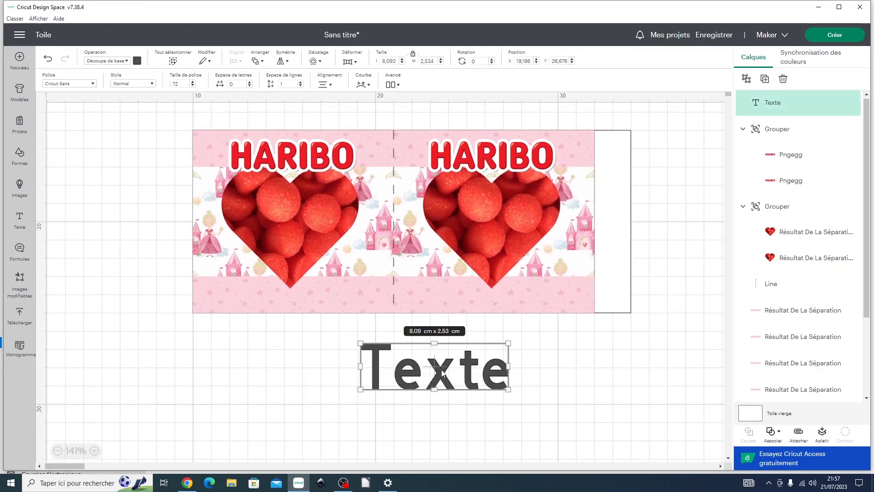
click(84, 83)
click(136, 96)
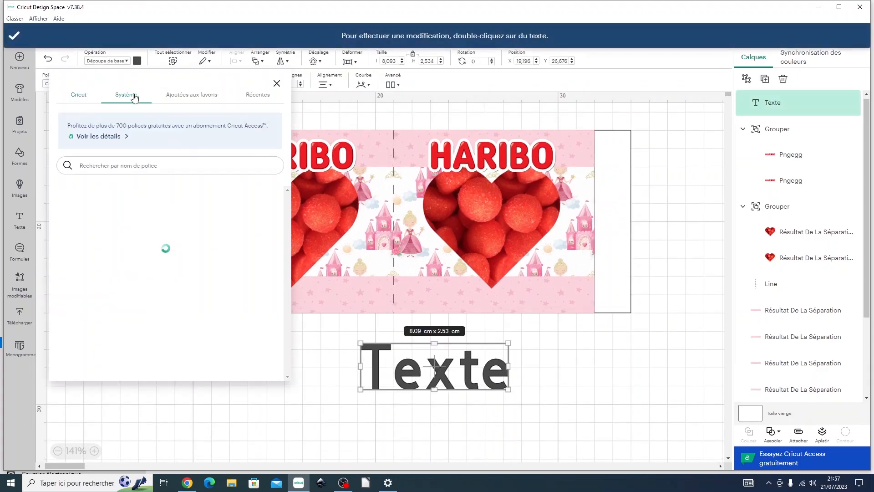
scroll(153, 278, down, 10)
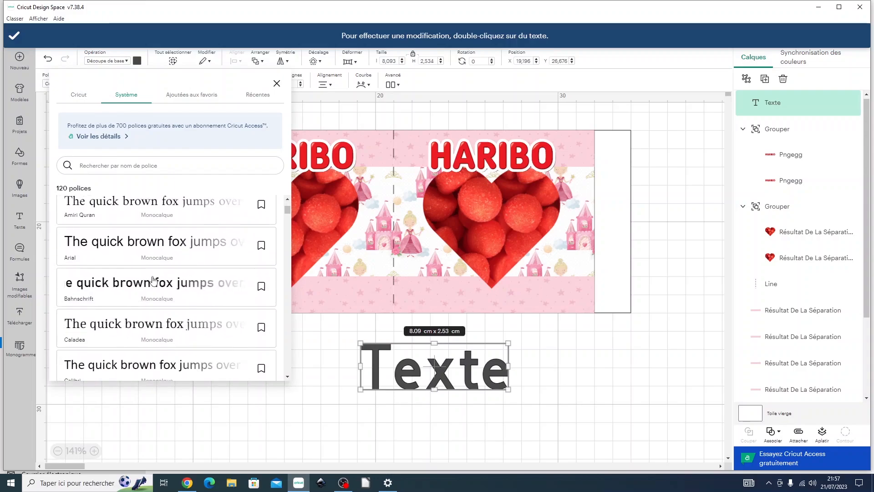
scroll(144, 290, up, 4)
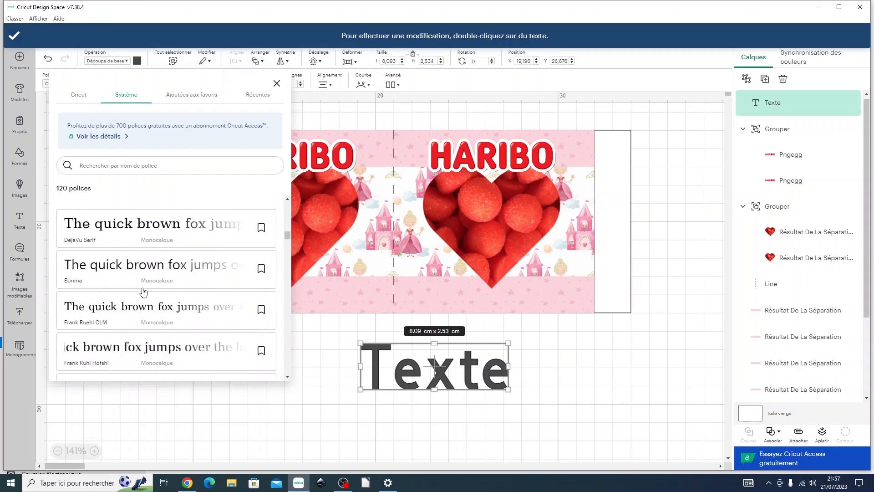
scroll(143, 290, down, 4)
scroll(144, 288, down, 2)
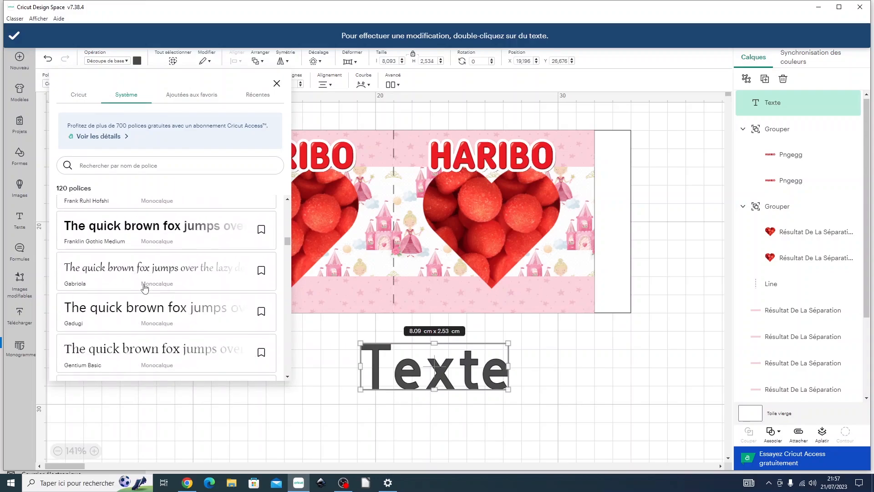
scroll(144, 289, down, 3)
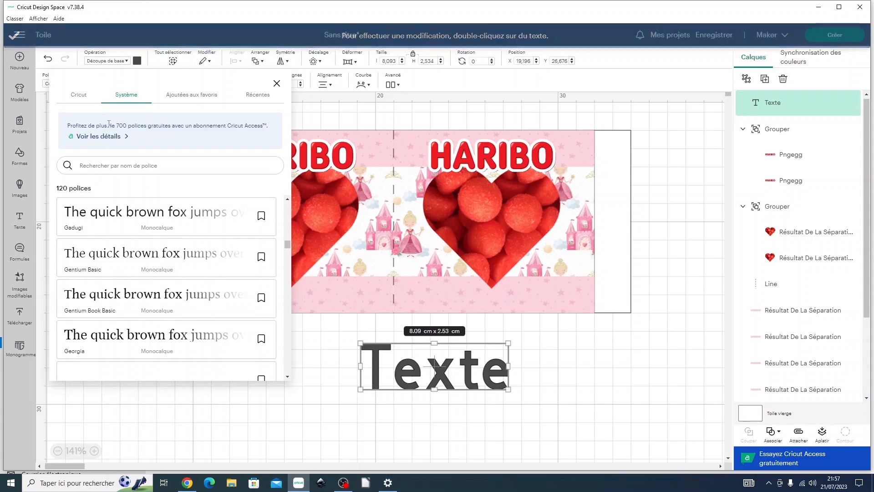
scroll(177, 296, down, 10)
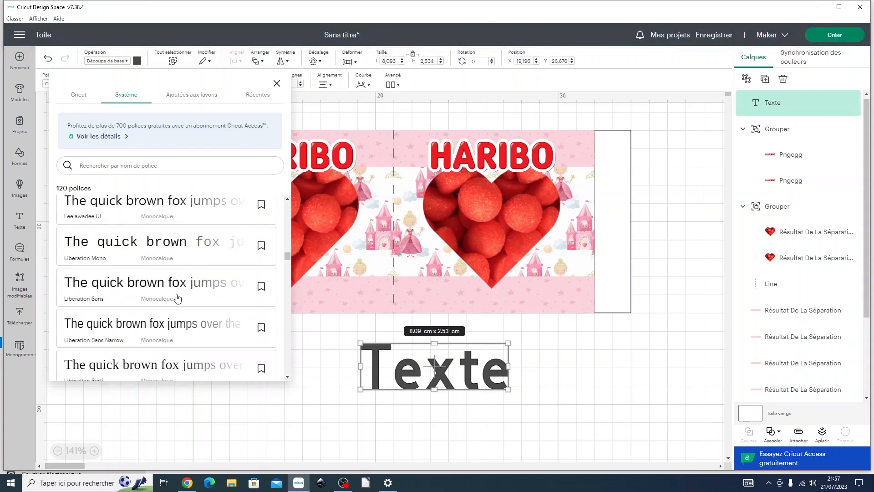
scroll(177, 298, down, 8)
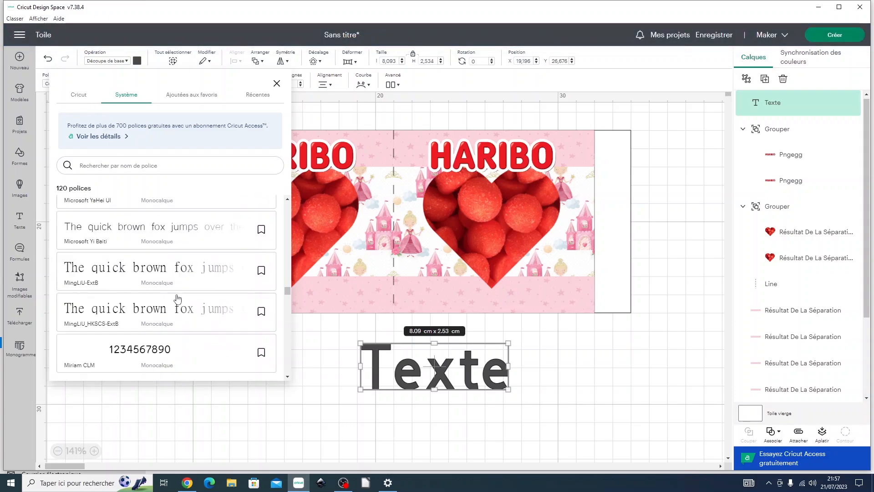
scroll(178, 298, down, 8)
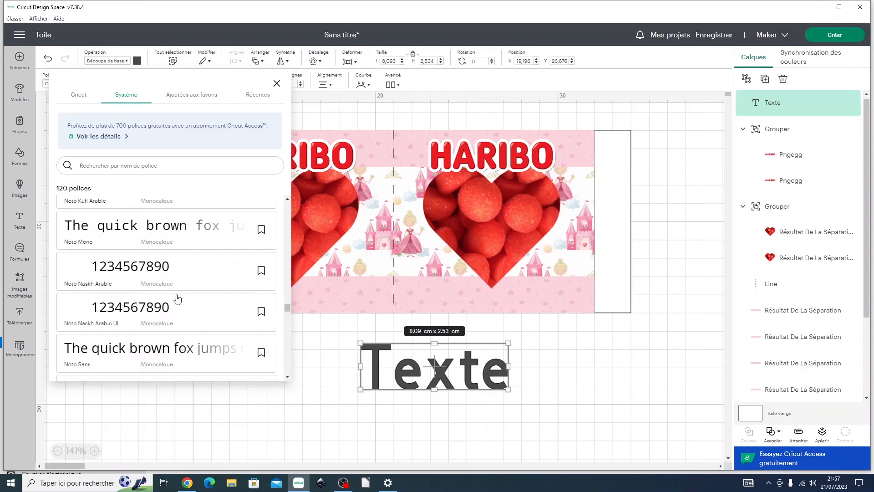
scroll(178, 298, down, 8)
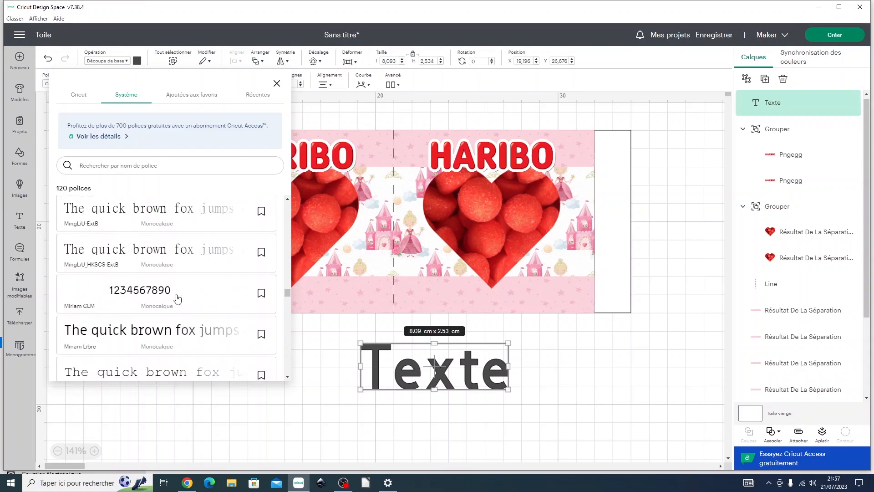
scroll(178, 298, down, 5)
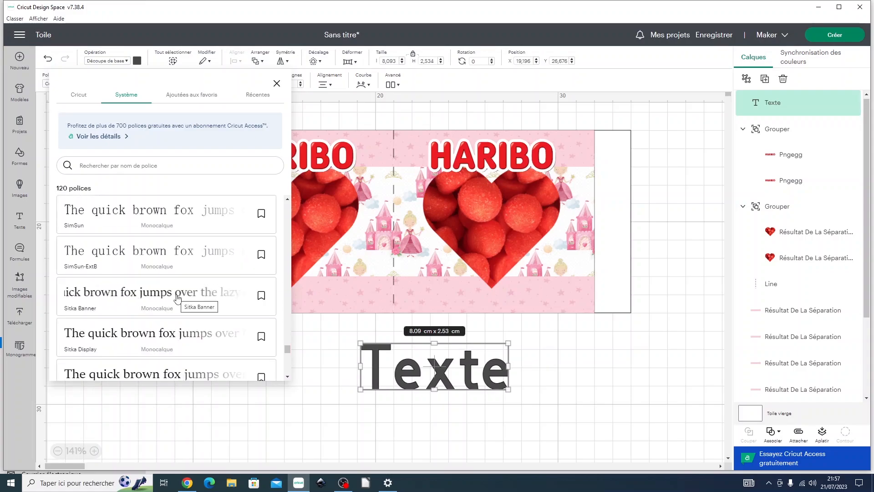
scroll(177, 298, down, 8)
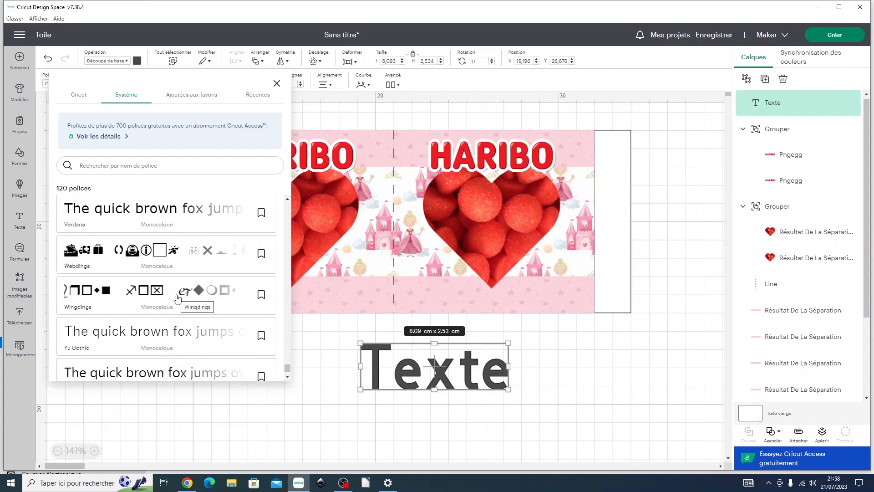
scroll(201, 266, up, 10)
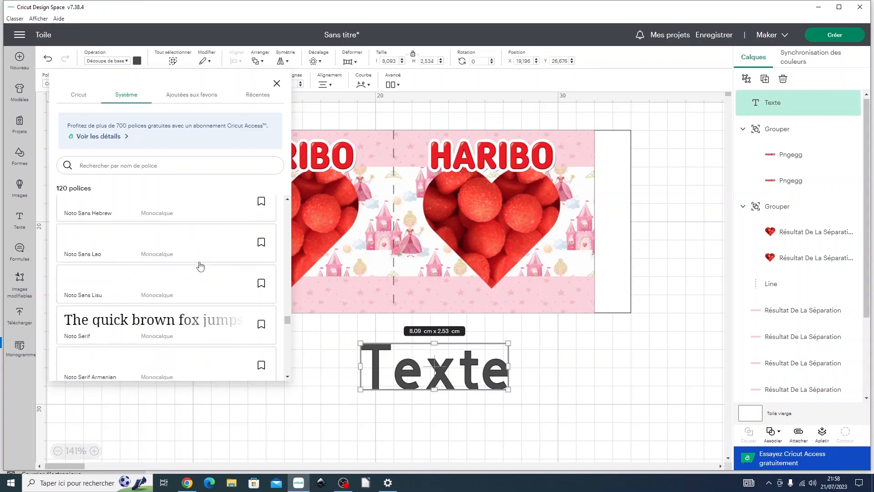
scroll(201, 266, up, 5)
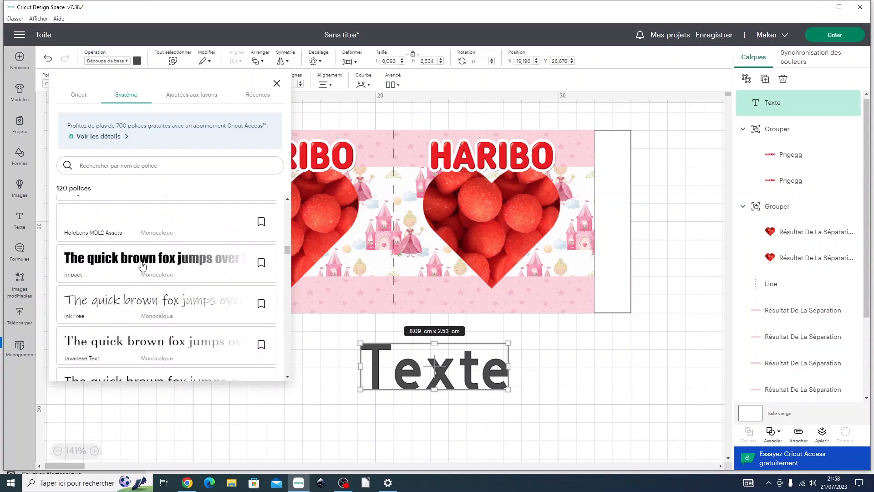
click(142, 266)
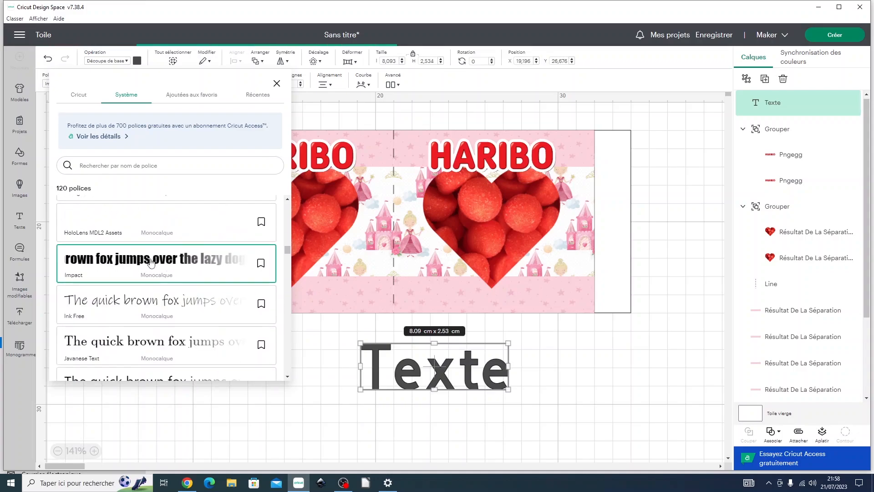
- Replace the placeholder wording with the child's first name in capitals above "9 ANS" and move the text over the packaging template
double_click(501, 357)
text(c)
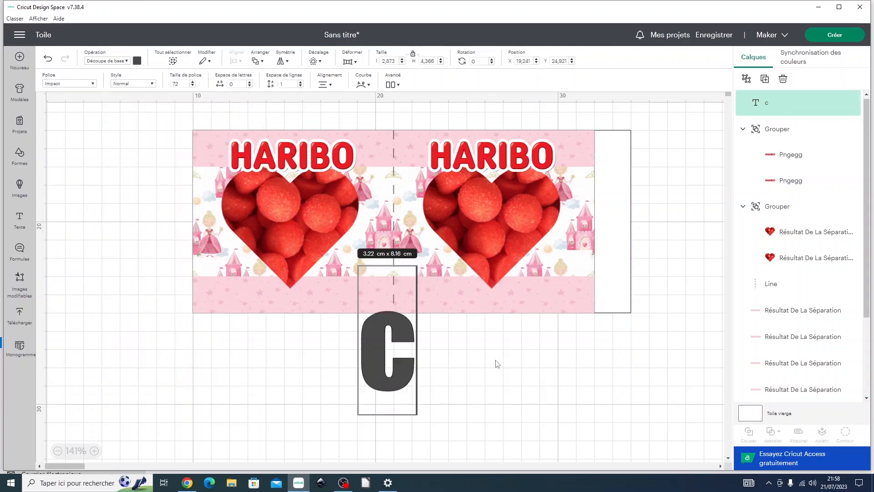
text(lai)
key(BackSpace)
key(BackSpace)
key(BackSpace)
key(BackSpace)
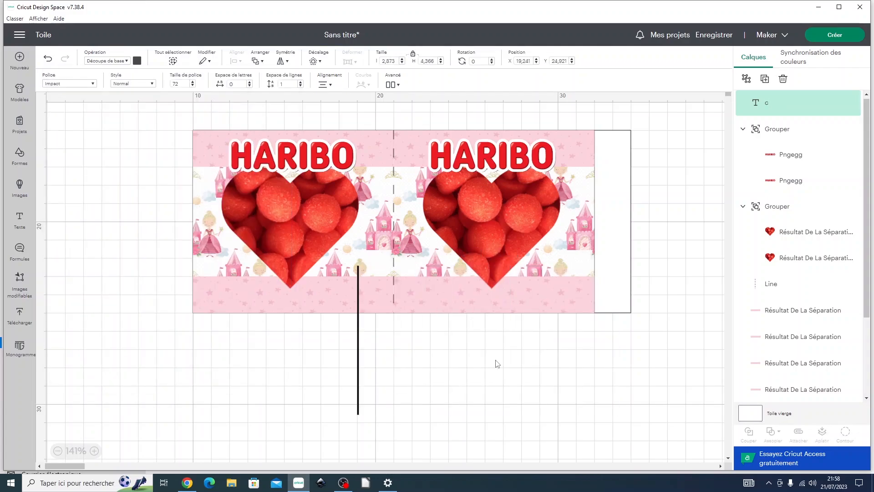
text(CLAI)
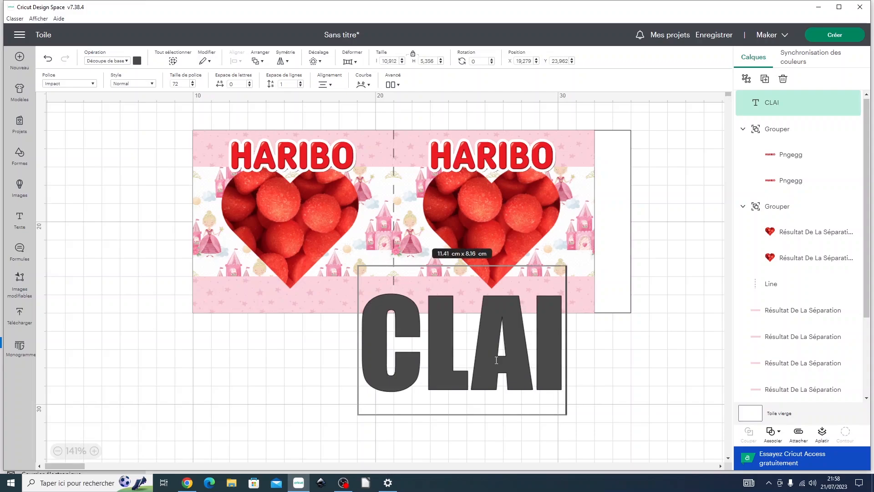
text(RE )
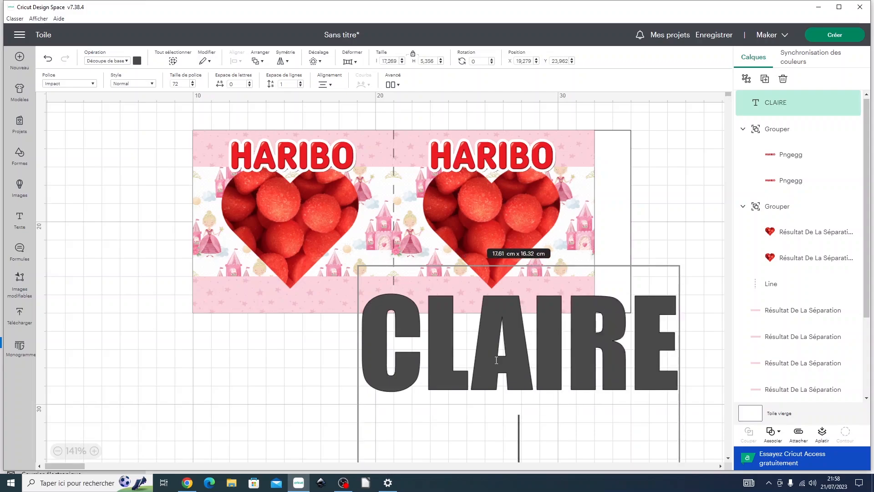
text(9 AN)
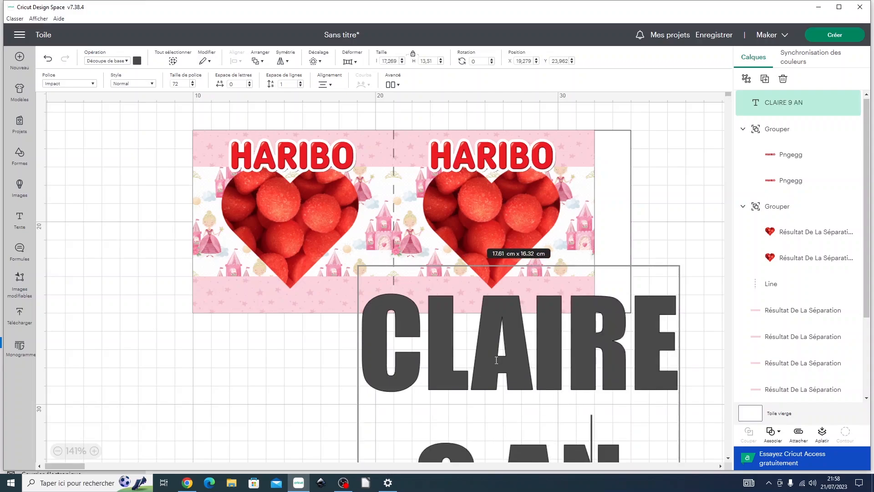
text(S)
click(248, 377)
drag(491, 342, 307, 245)
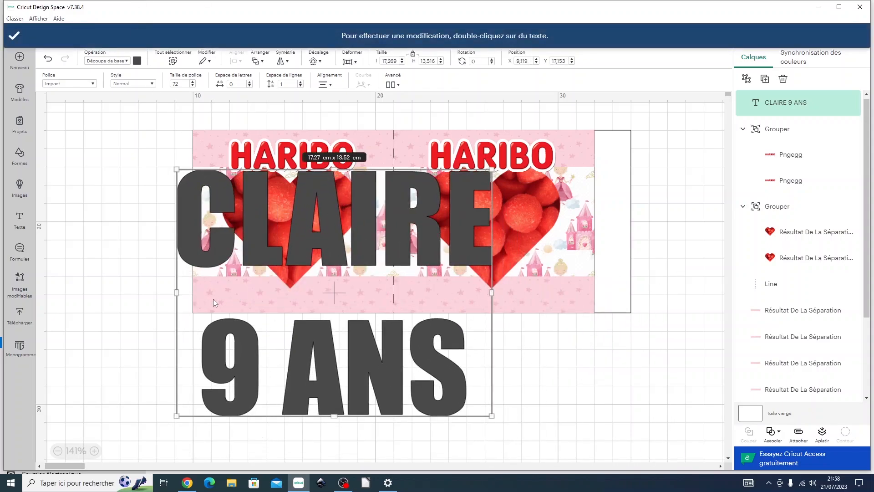
- Change the age in the text's second line to "10 ANS"
double_click(244, 353)
click(245, 353)
double_click(245, 353)
click(244, 353)
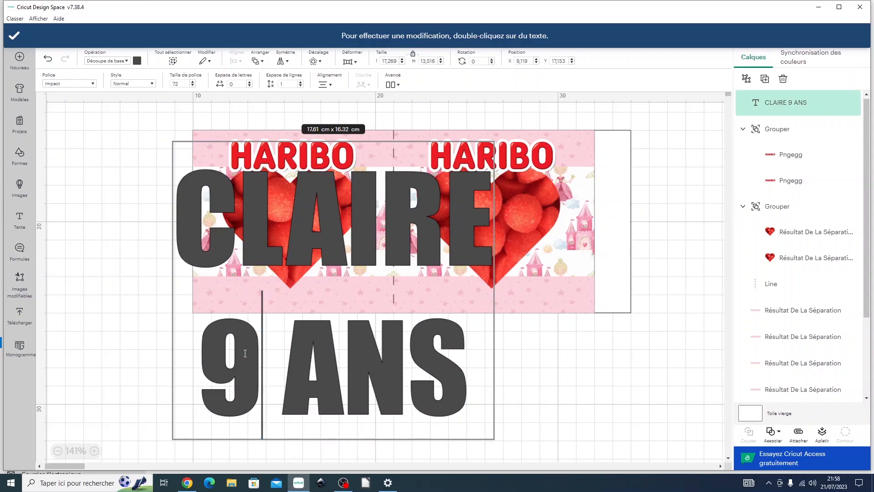
triple_click(245, 353)
click(245, 353)
double_click(214, 349)
text(10)
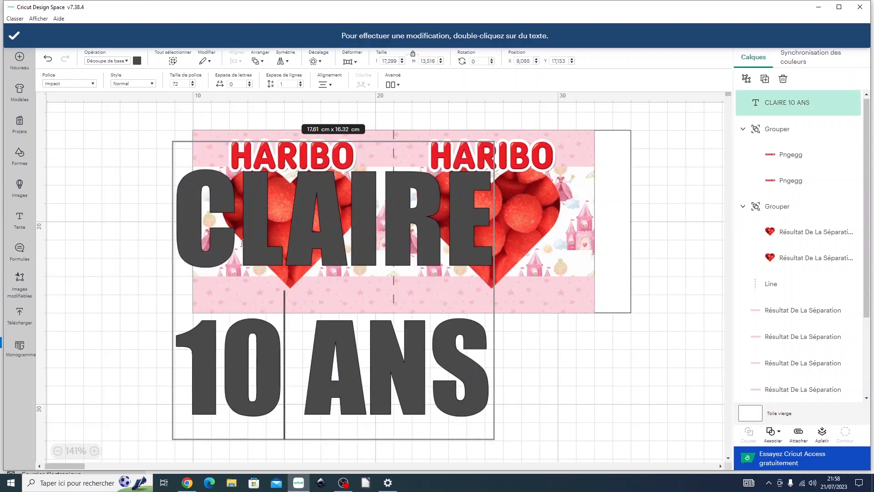
click(69, 198)
- Scale the text down to about 5.52 x 4.32 cm and tighten its line spacing to -6
click(393, 236)
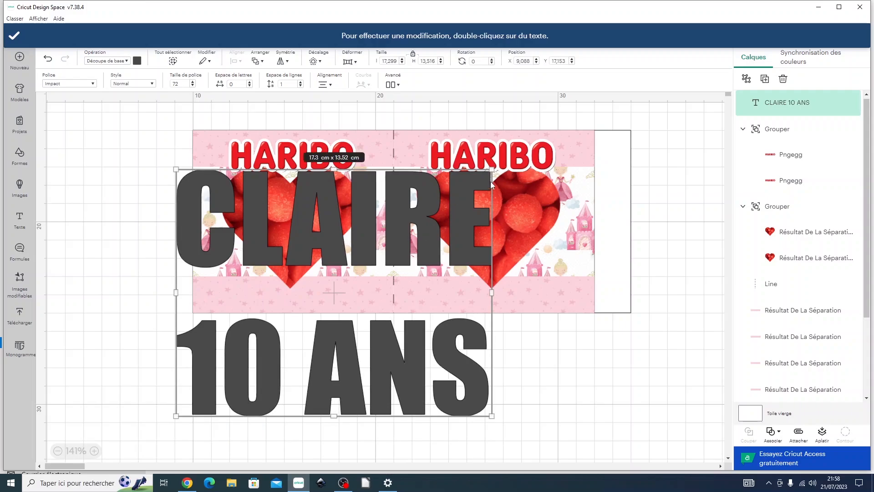
drag(492, 169, 277, 337)
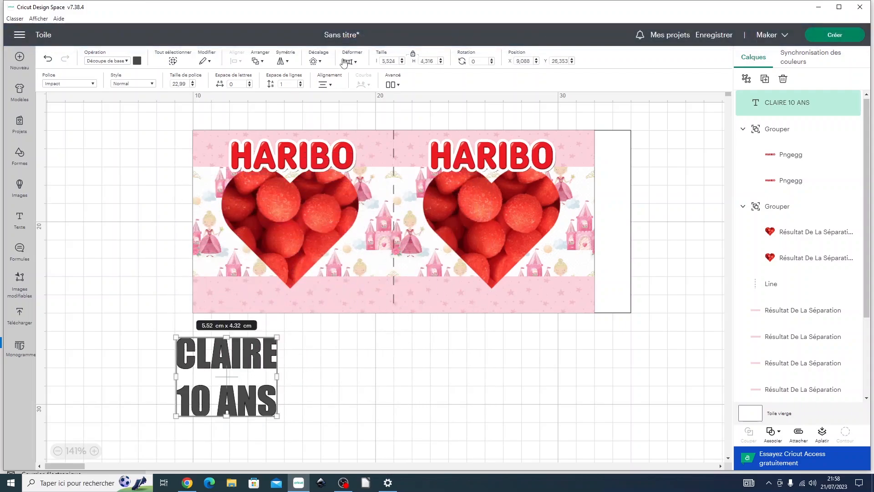
click(289, 84)
key(Return)
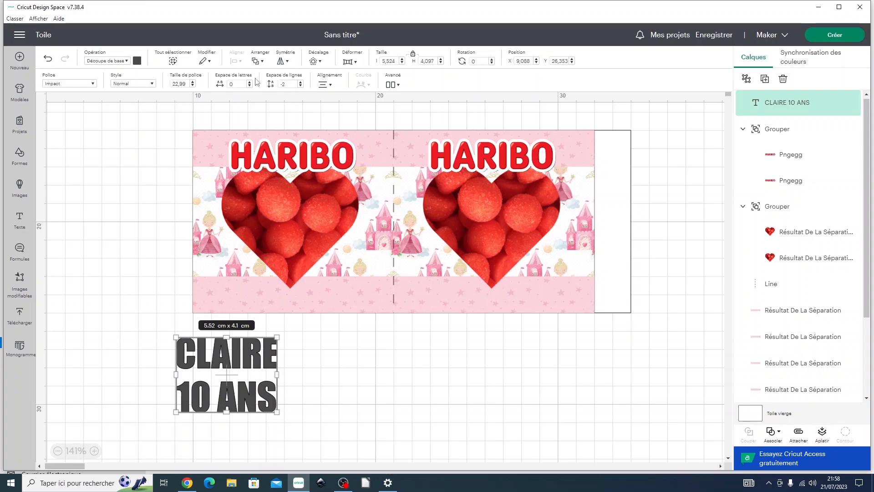
click(285, 84)
text(-6)
key(Return)
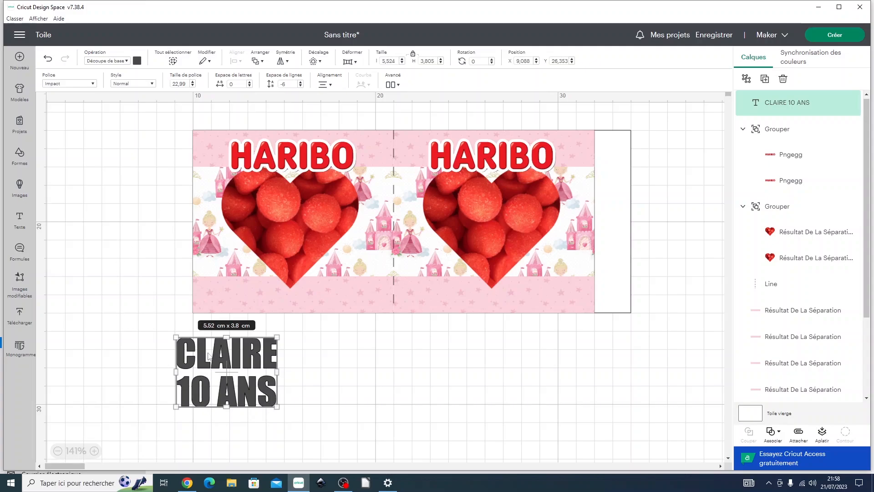
- Scale the text down to about 3.95 x 2.72 cm and place it below the template, under the first candy heart
drag(278, 336, 355, 356)
click(299, 361)
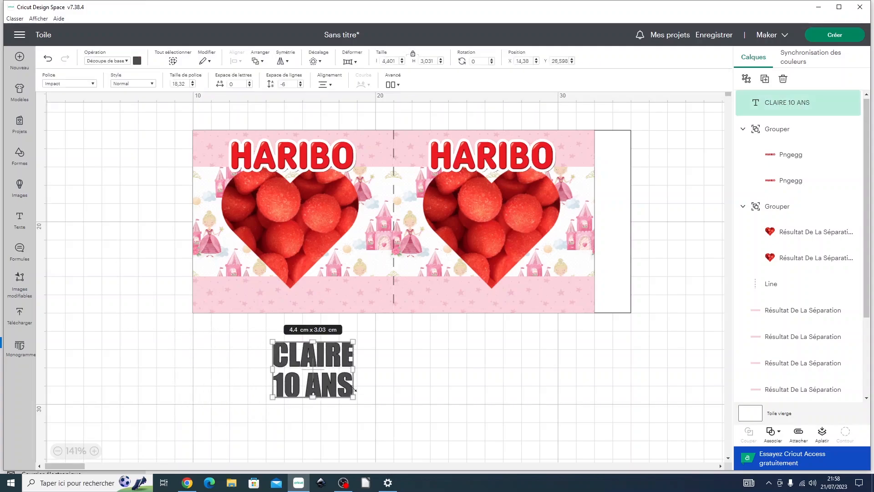
drag(352, 396, 282, 358)
click(385, 392)
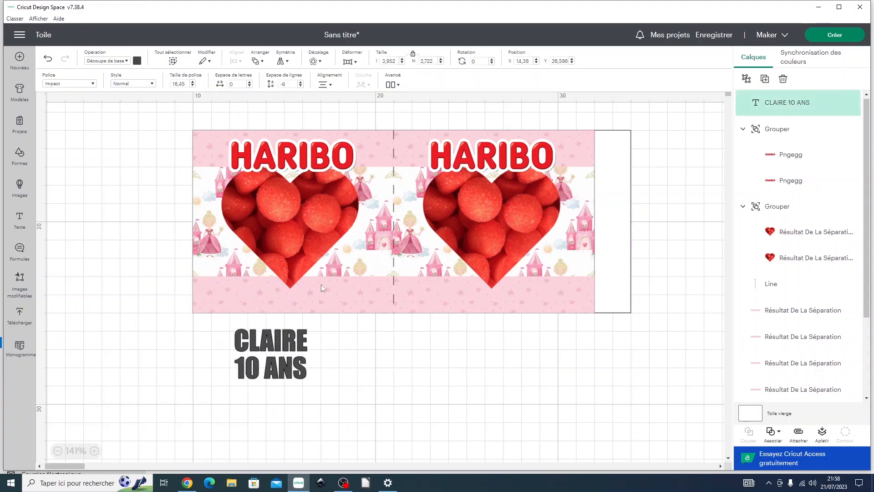
- Set the text's line spacing to -8 and its operation to "Imprimer puis découper"
click(284, 84)
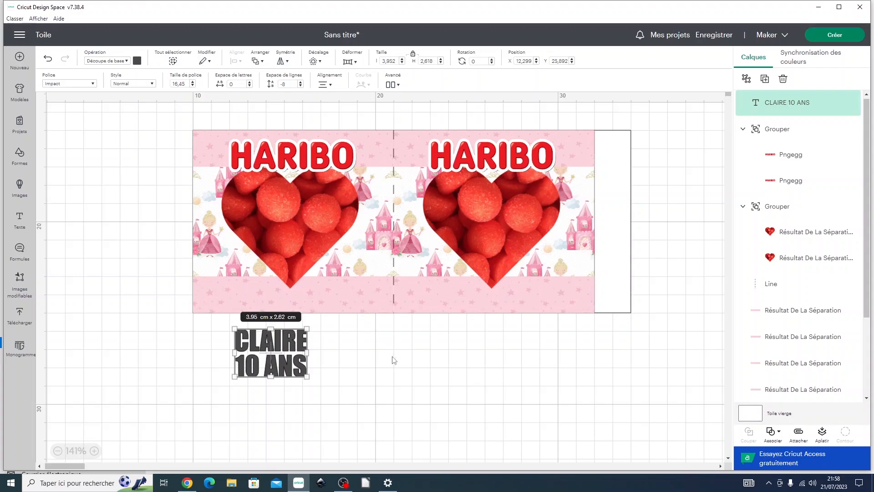
click(371, 365)
click(272, 345)
click(118, 63)
click(120, 261)
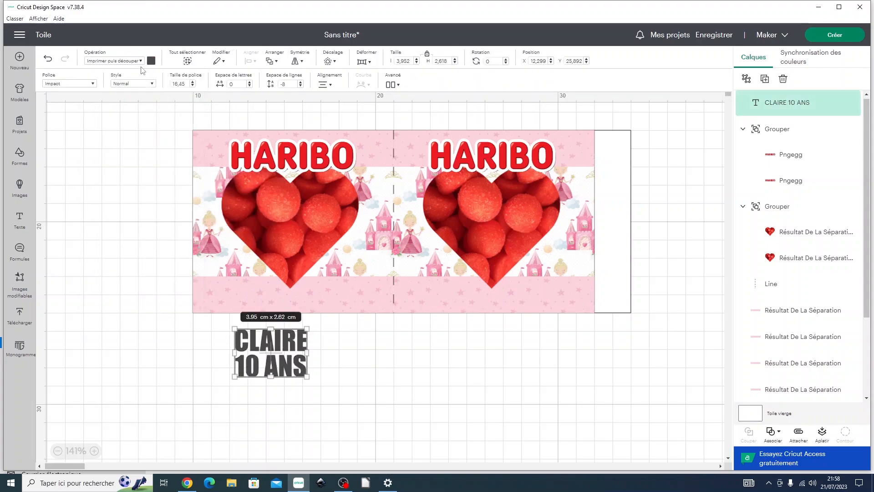
- Recolor the text from light pink to the custom pinkish red #e05b5b
click(150, 62)
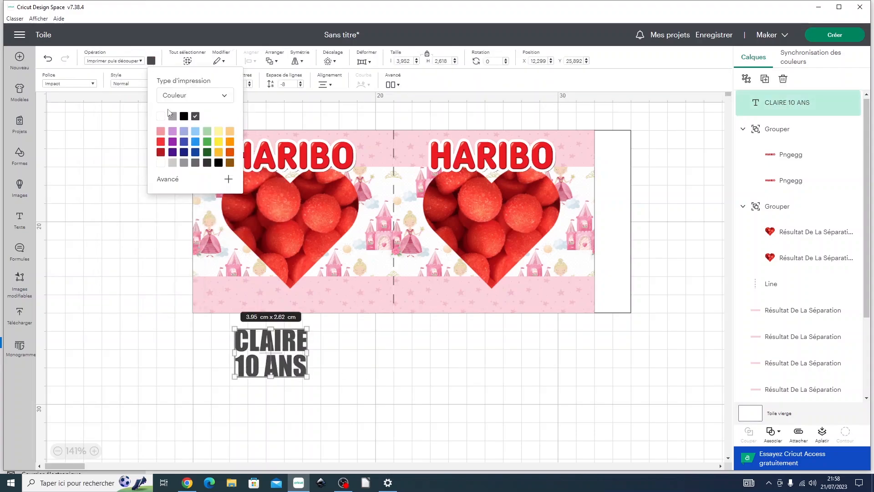
click(161, 132)
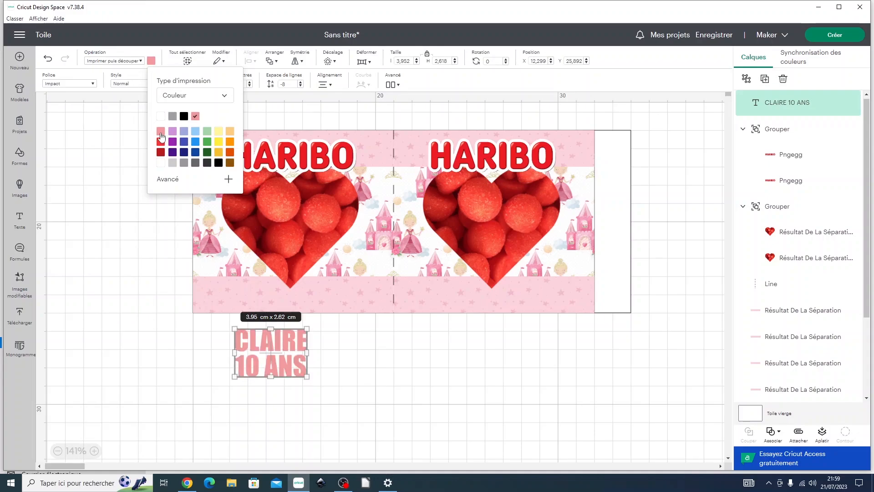
click(228, 179)
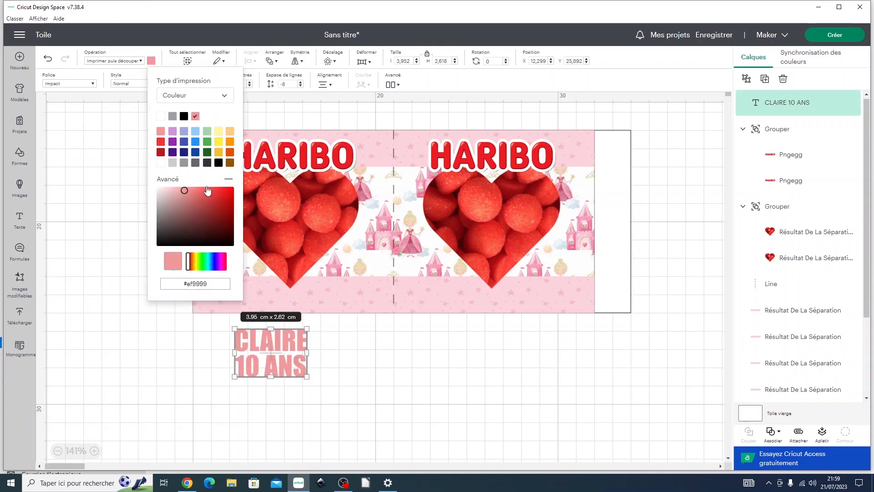
click(203, 193)
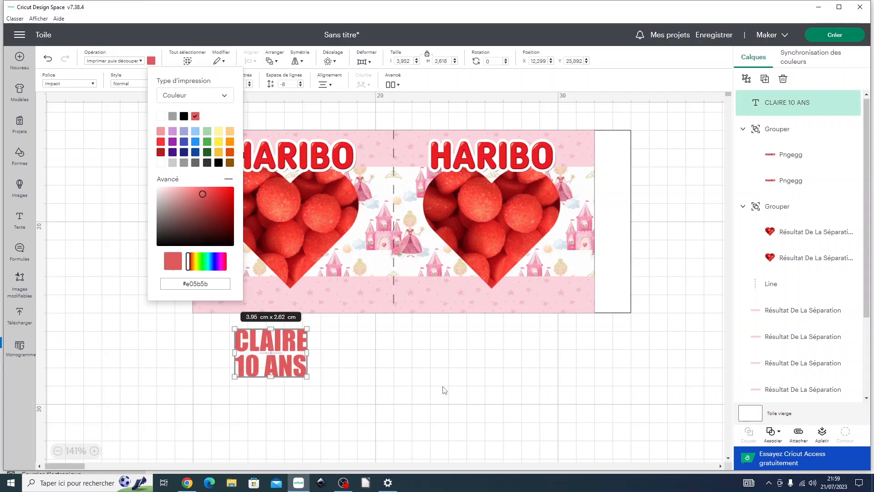
- Add a rounded, welded 0.05 cm offset around the name-and-age text
click(352, 370)
click(273, 341)
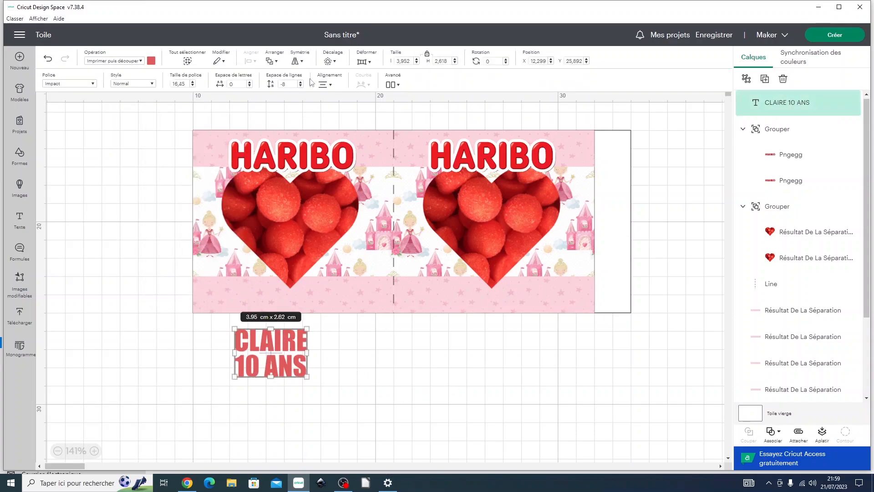
click(328, 63)
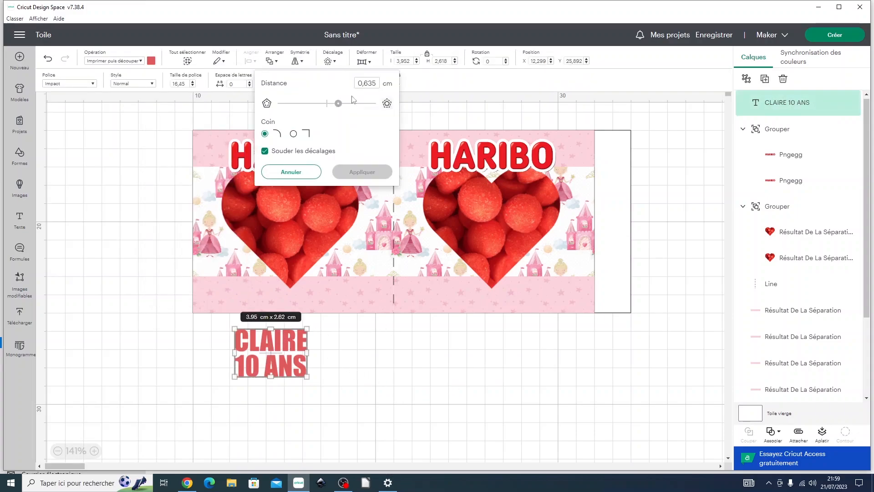
drag(357, 84, 386, 86)
text(0)
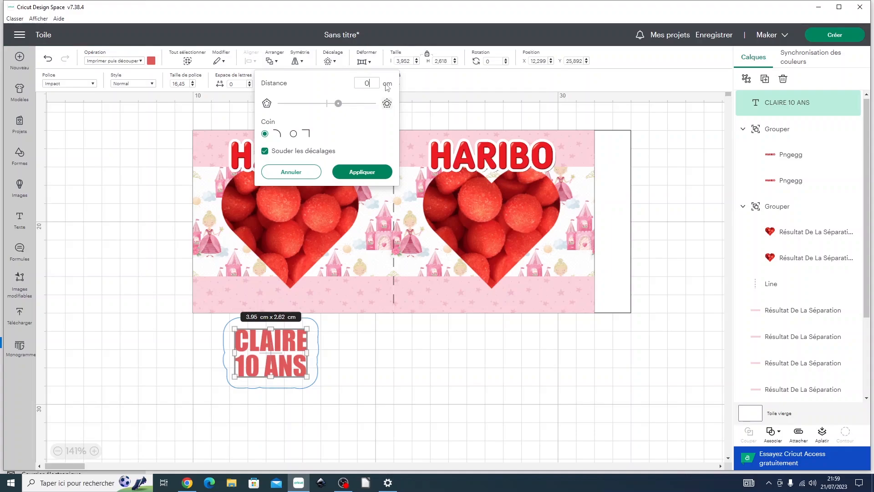
text(.2)
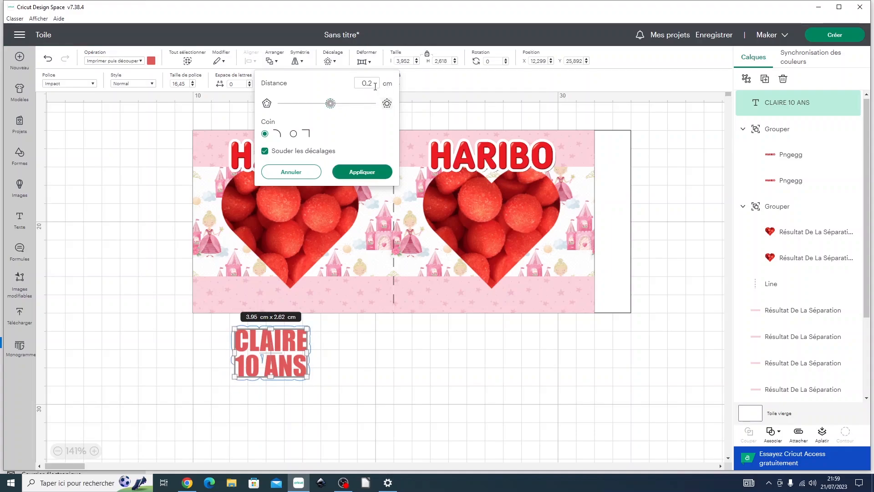
key(BackSpace)
text(05)
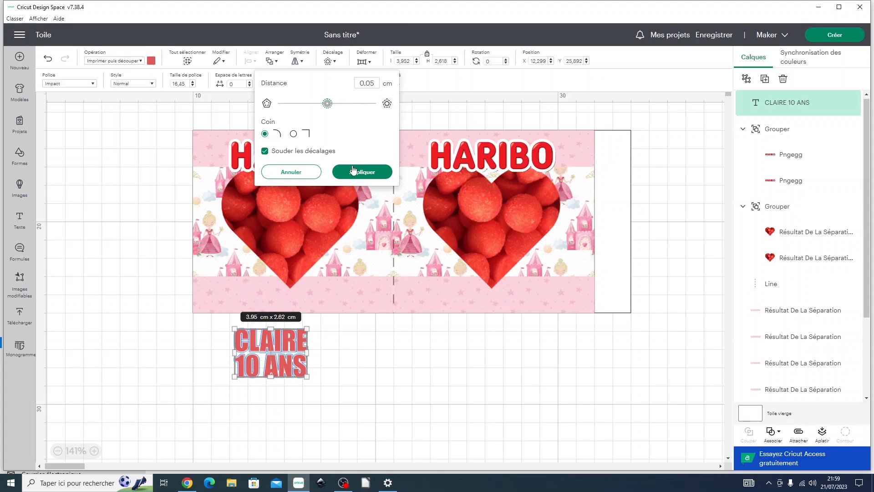
click(354, 171)
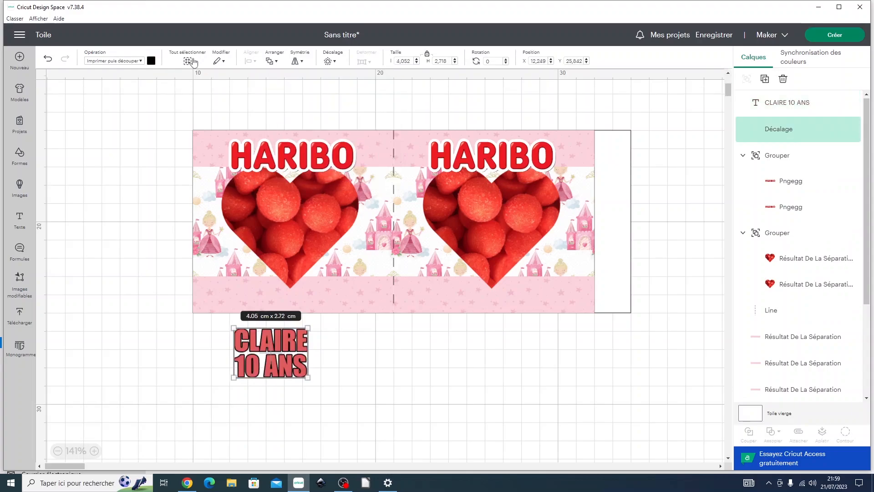
- Recolor the text's offset from black to white
click(151, 61)
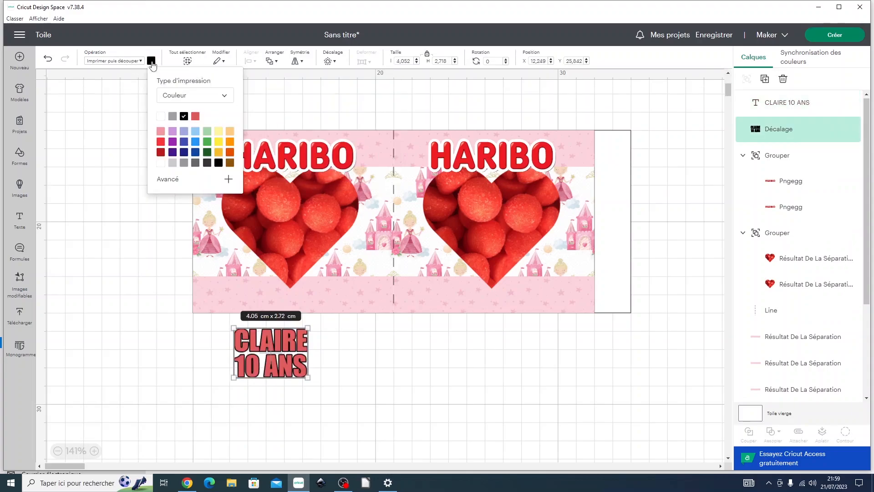
click(160, 117)
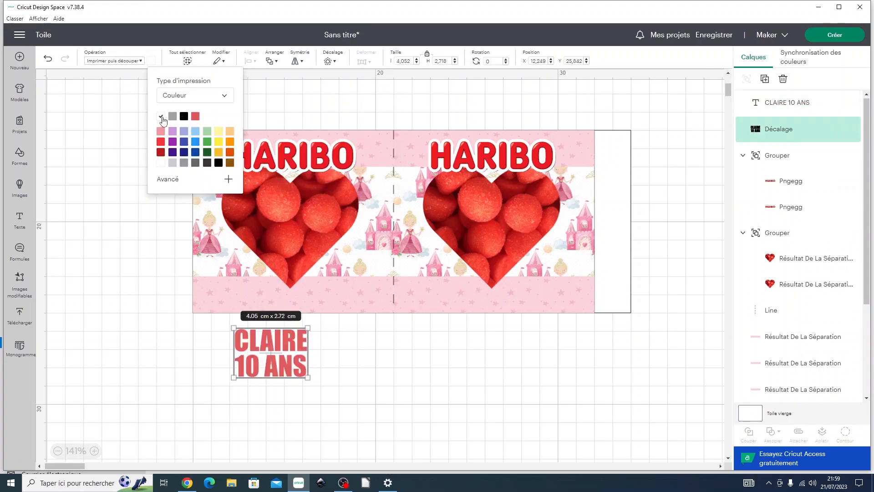
click(342, 404)
- Select the name-and-age text together with its white offset and center them on each other
mouse_move(282, 361)
mouse_down()
mouse_move(301, 291)
mouse_move(282, 365)
mouse_up()
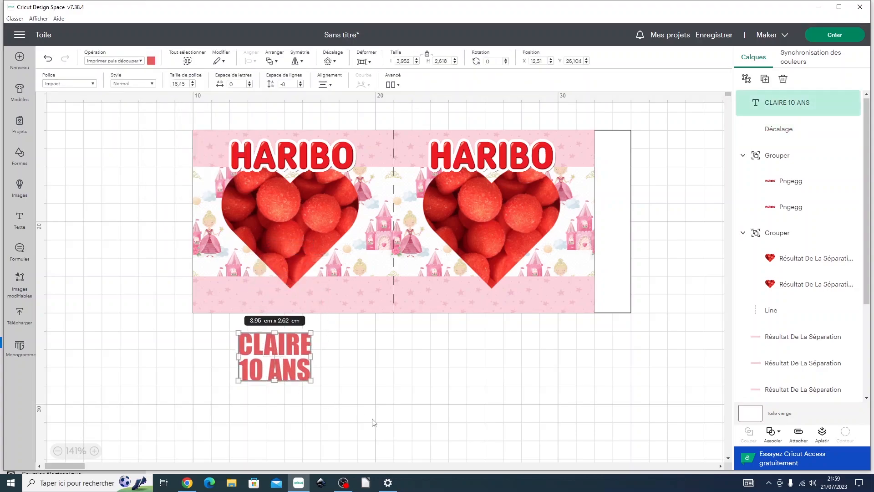
drag(372, 422, 205, 311)
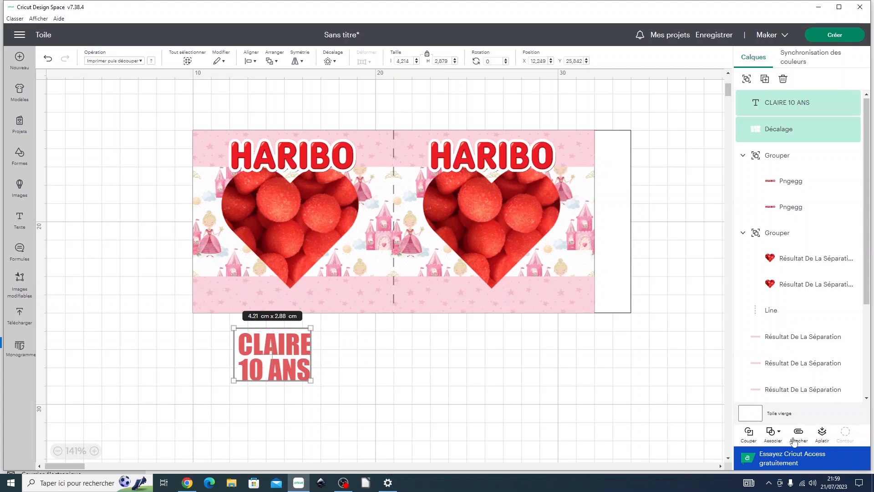
click(249, 62)
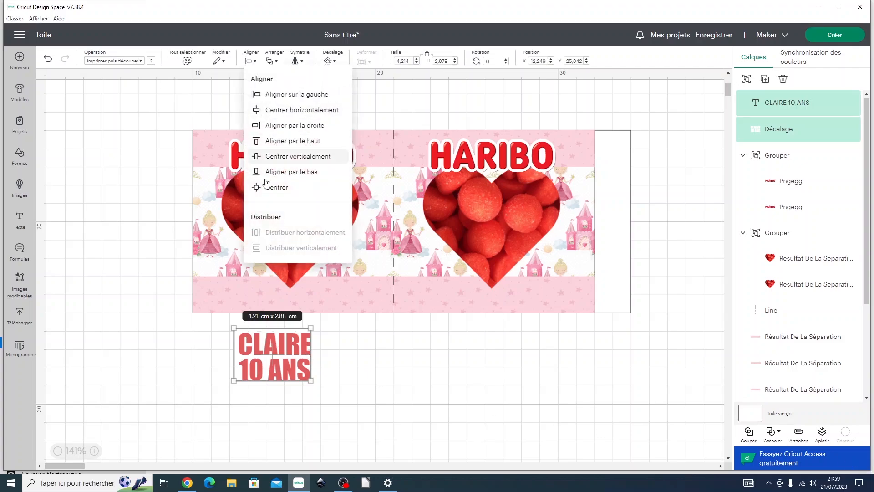
click(269, 187)
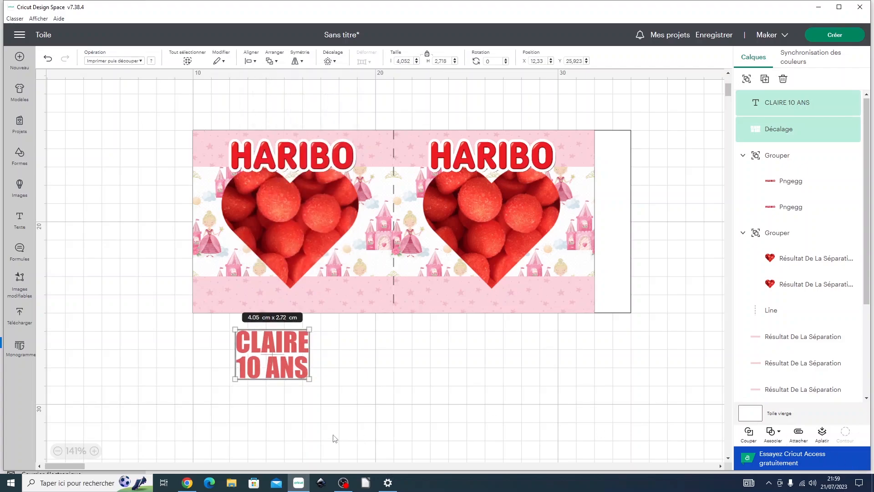
- Move the outlined text over the lower tip of the first candy heart and place a pasted copy on the second heart
drag(333, 436, 200, 327)
drag(276, 359, 293, 272)
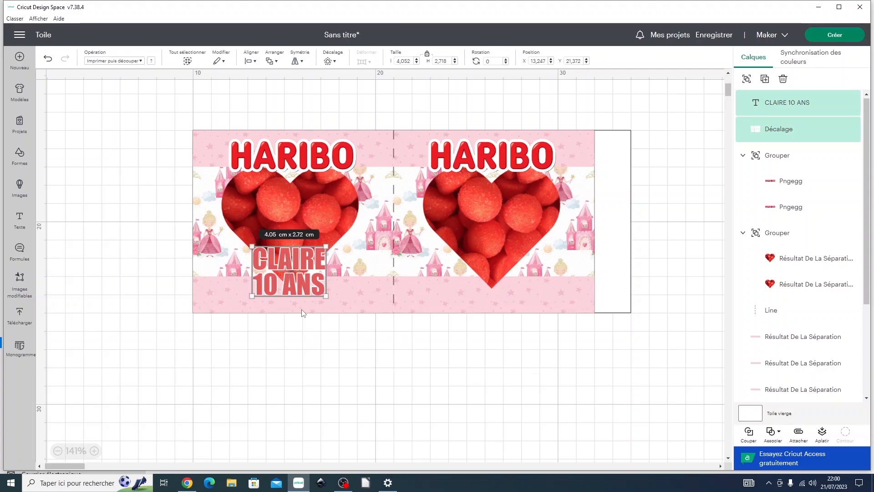
key(ctrl+v)
drag(117, 127, 491, 263)
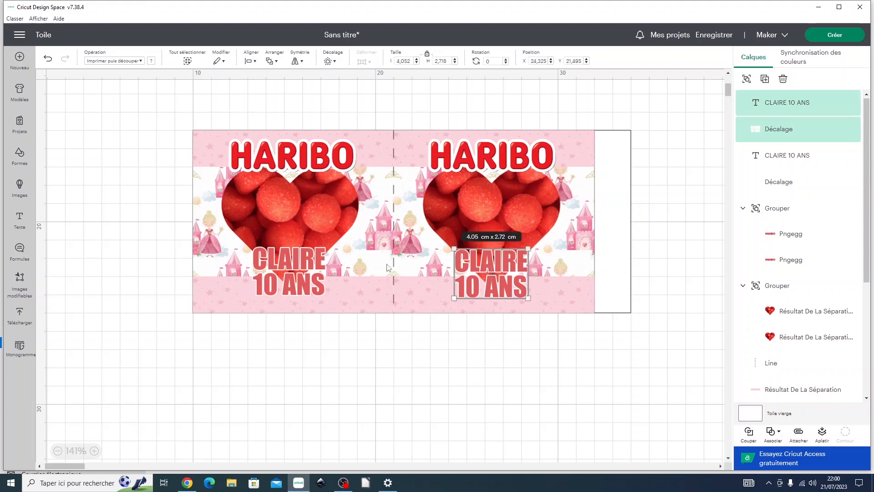
- Add the first heart's text to the selected copy and its offset, and center them vertically with each other
shift+click(294, 263)
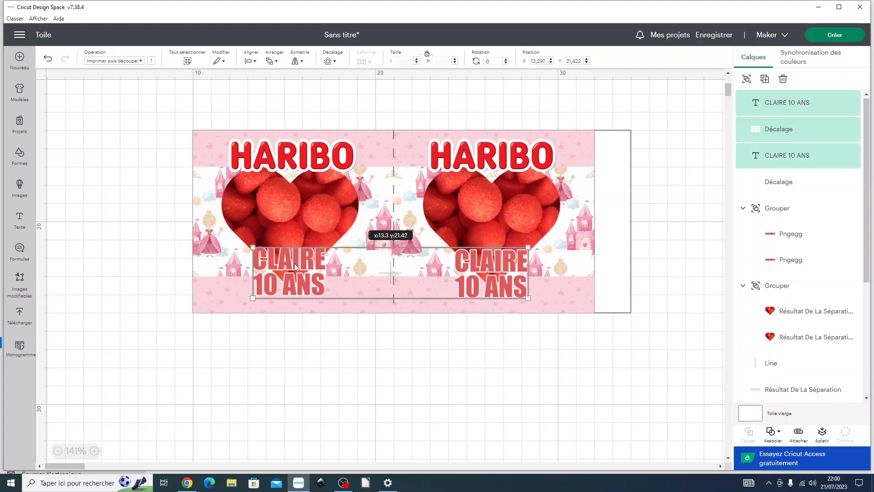
click(248, 61)
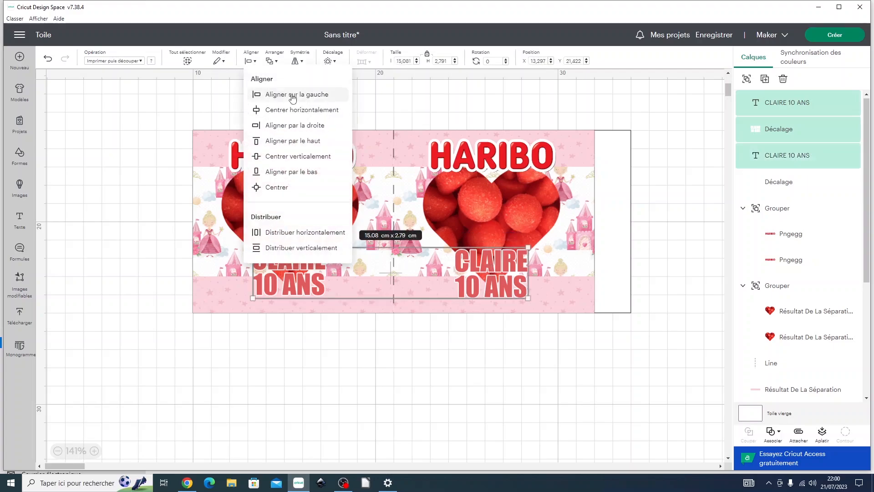
click(275, 156)
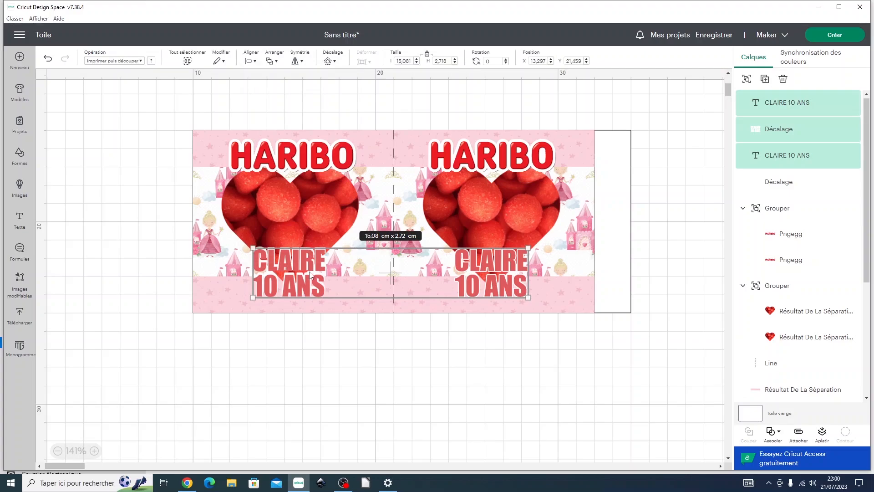
- Nudge the selected name-and-age texts up to Y position 21.379, keeping X at 13.297
click(550, 63)
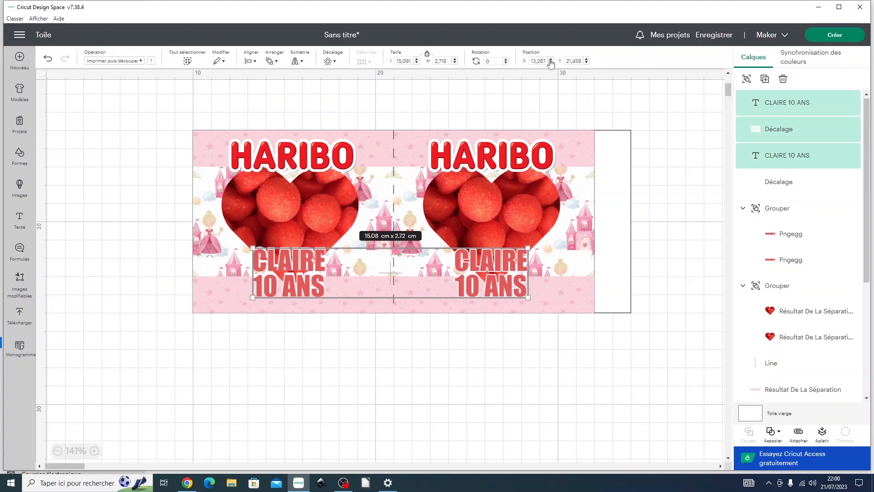
click(551, 59)
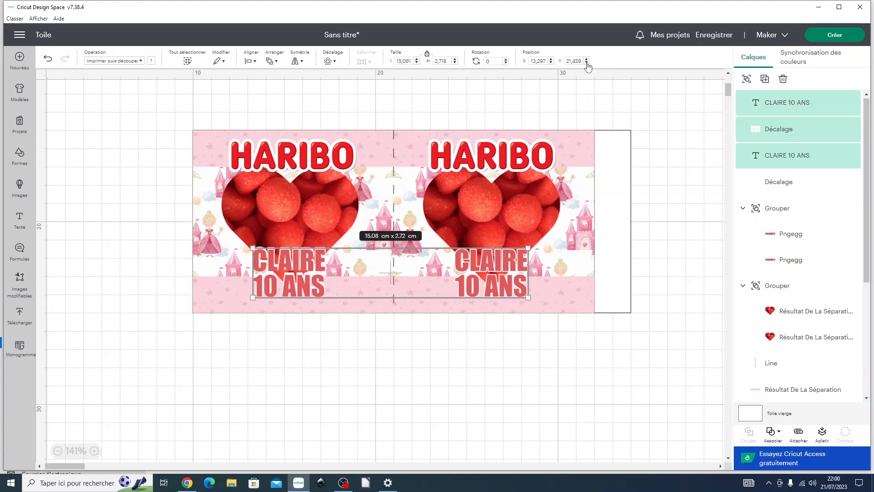
click(586, 63)
click(587, 63)
click(586, 63)
click(587, 63)
click(586, 63)
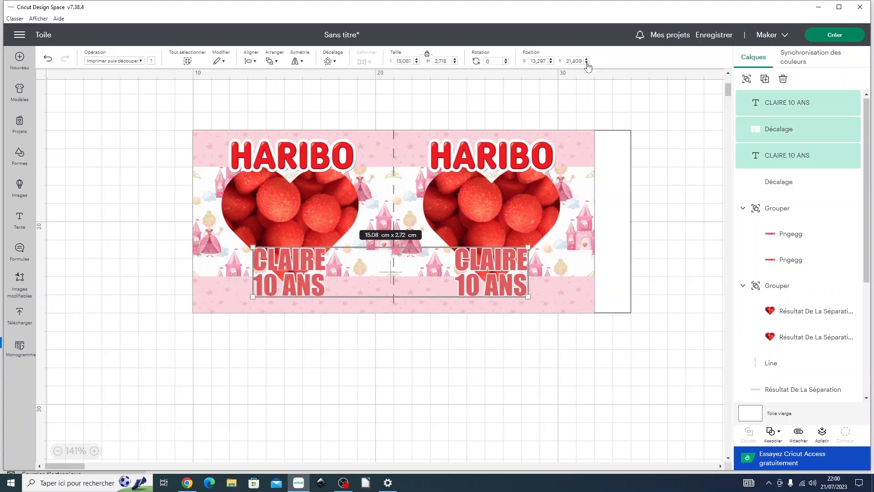
click(587, 62)
click(587, 63)
click(587, 63)
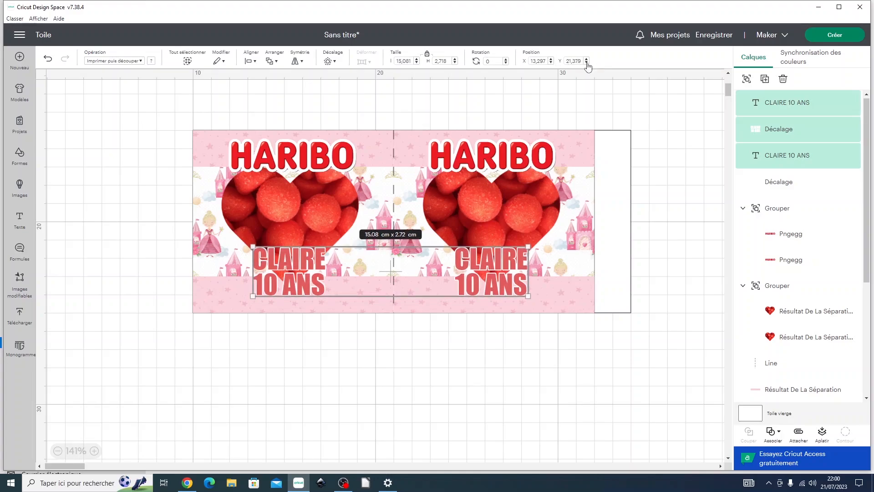
click(574, 343)
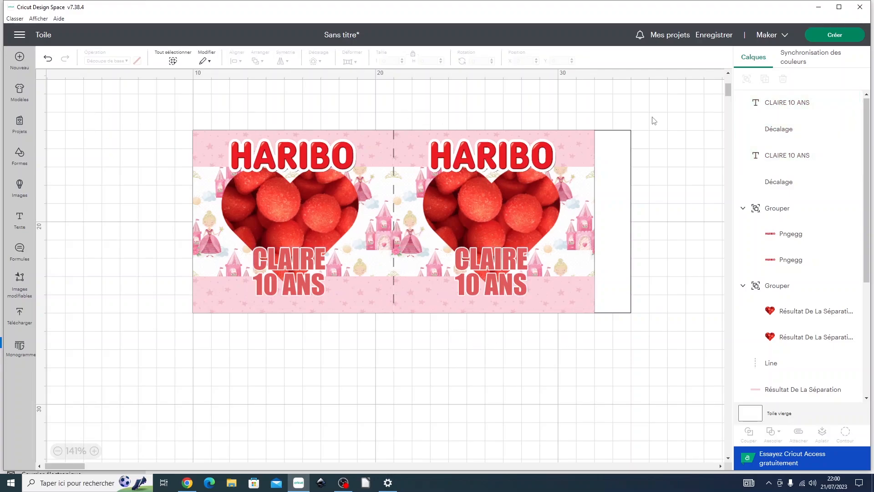
click(605, 193)
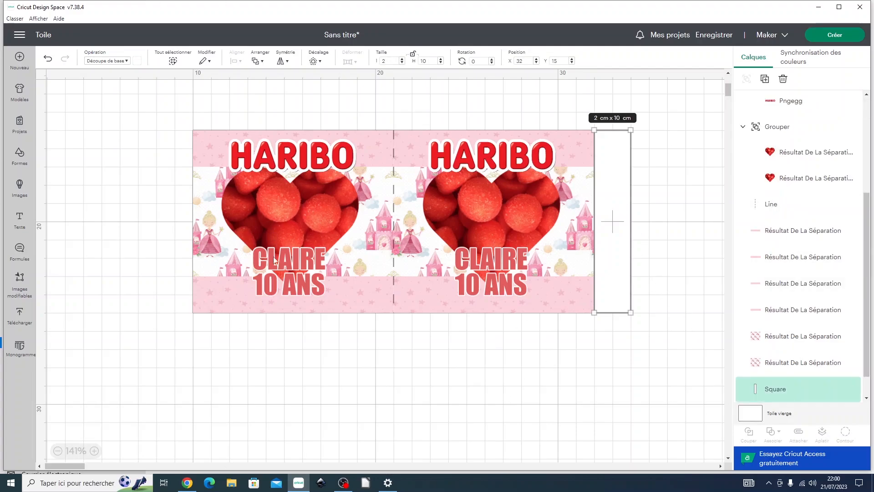
click(395, 356)
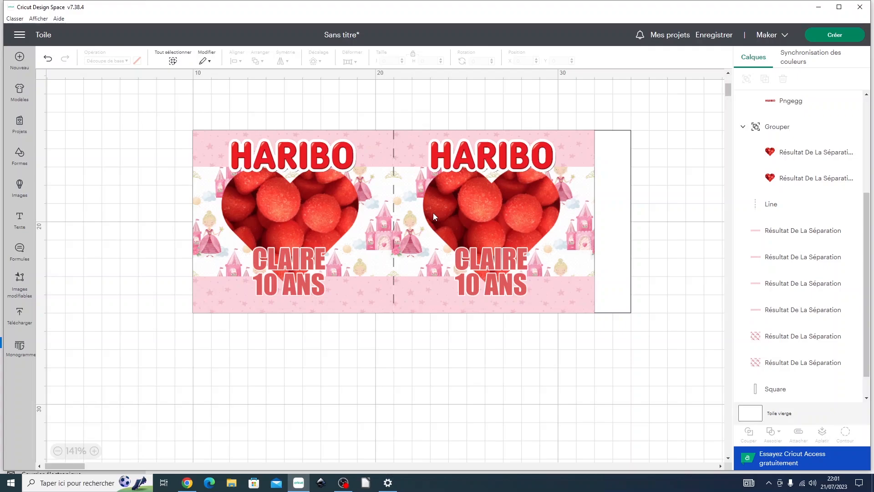
click(335, 157)
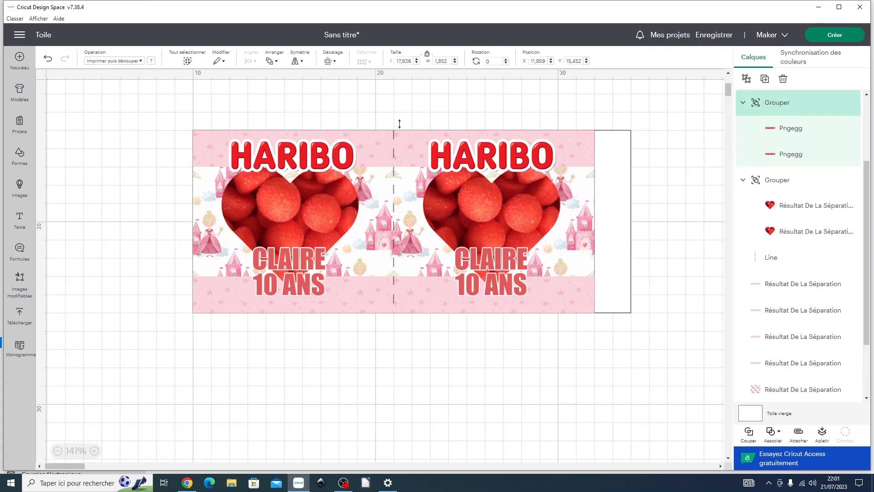
key(Left)
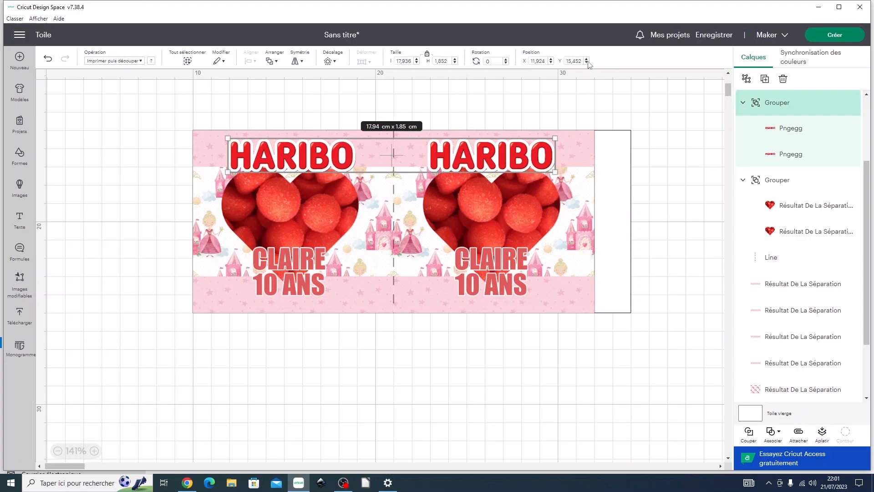
click(49, 61)
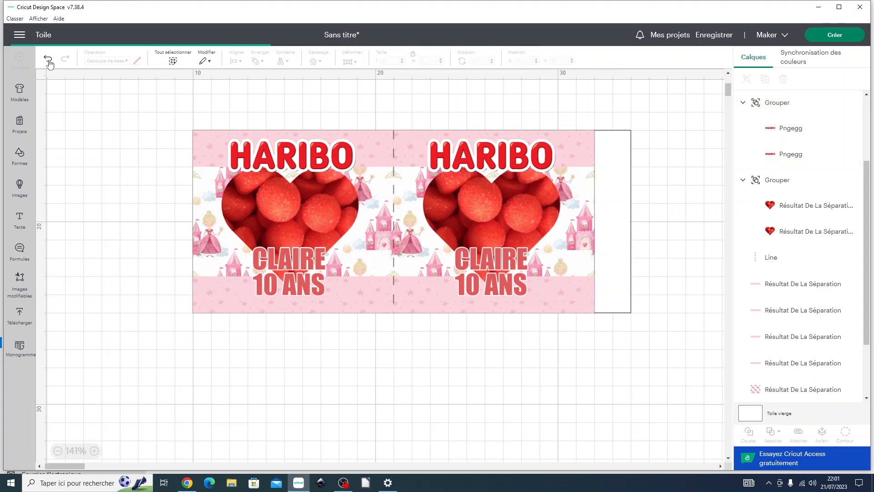
- Nudge the grouped pair of HARIBO logos slightly down over the tops of the candy hearts
click(317, 161)
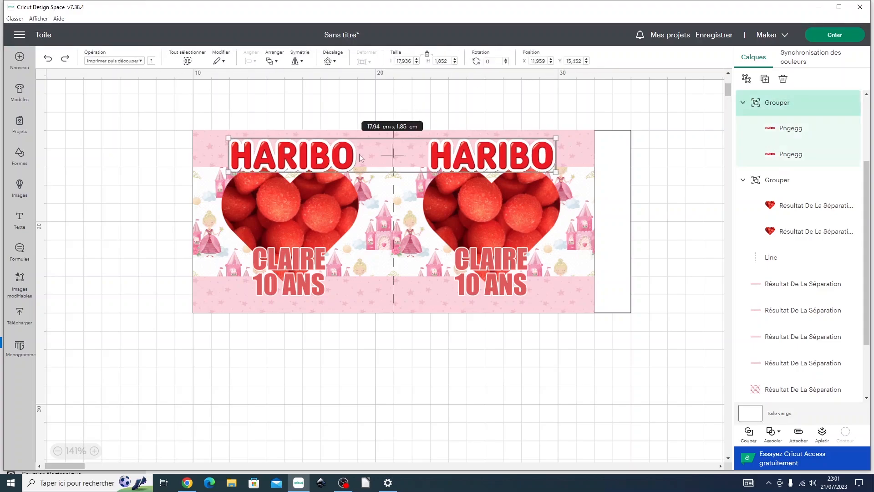
click(586, 60)
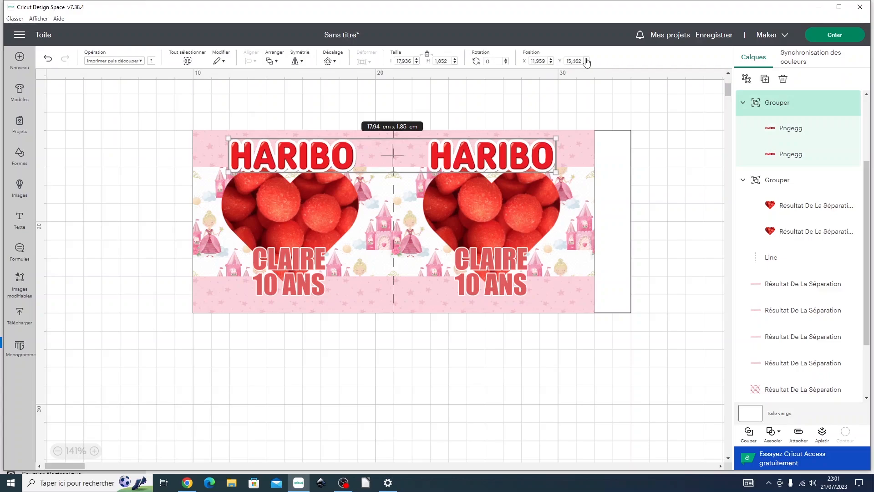
click(586, 59)
click(587, 59)
click(586, 59)
click(586, 59)
click(586, 59)
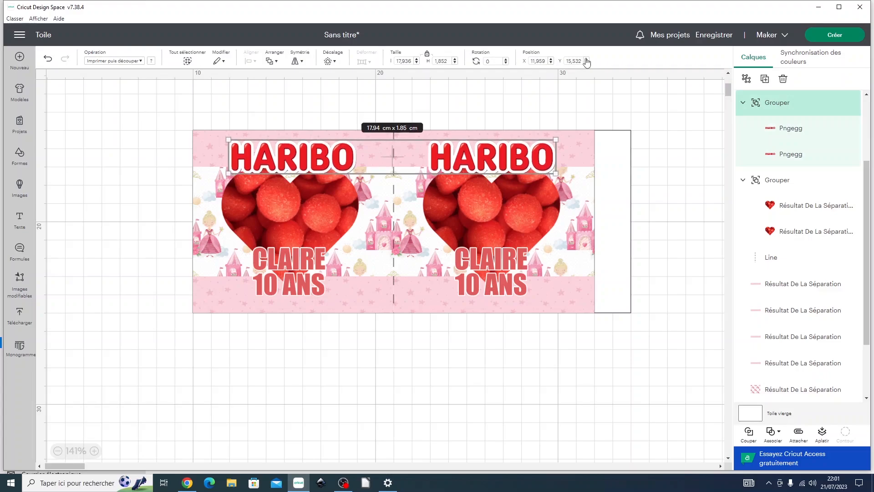
click(586, 59)
click(586, 59)
click(587, 60)
click(586, 60)
click(586, 59)
click(586, 59)
click(586, 59)
click(586, 59)
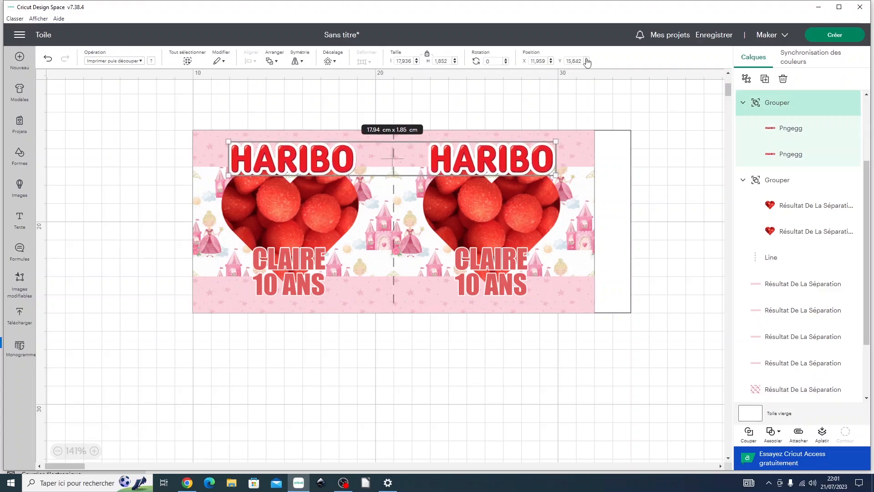
click(586, 59)
click(587, 59)
click(684, 233)
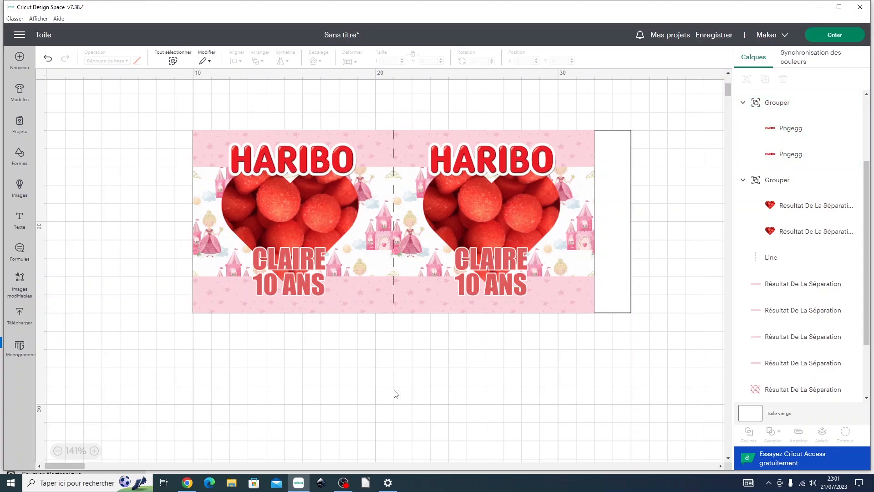
- Select every design layer except the dashed fold line and flatten them into one print-then-cut image
drag(115, 109, 683, 314)
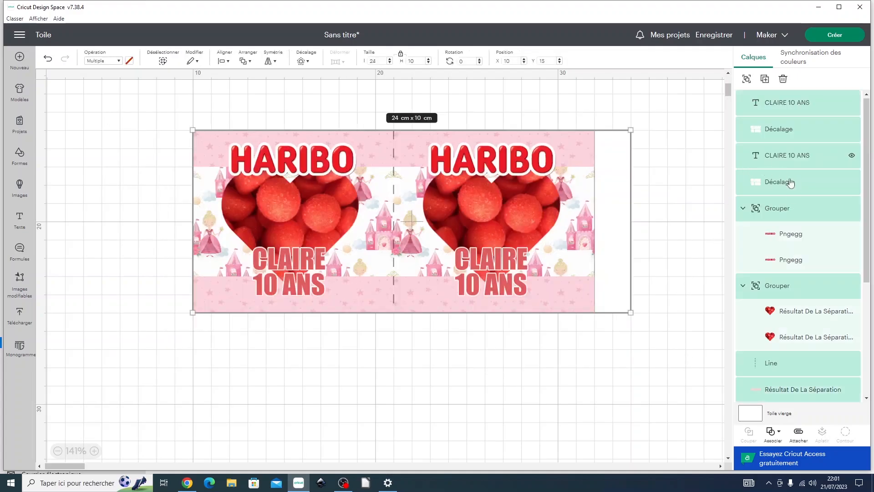
shift+click(770, 363)
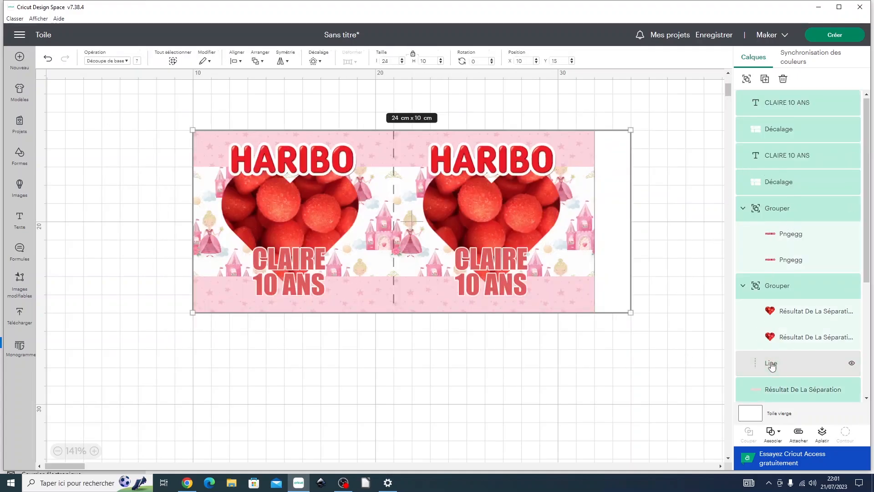
click(821, 433)
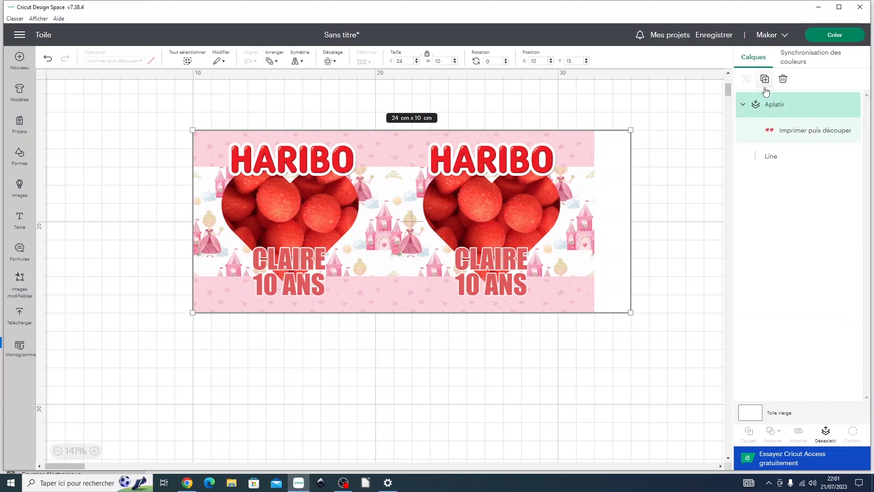
- Bring the dashed fold line to the front, above the flattened print-then-cut image
click(774, 159)
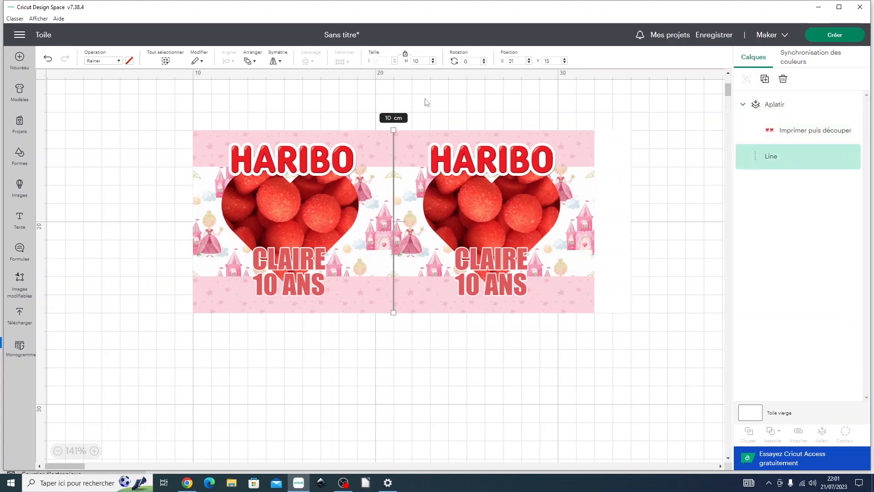
click(249, 61)
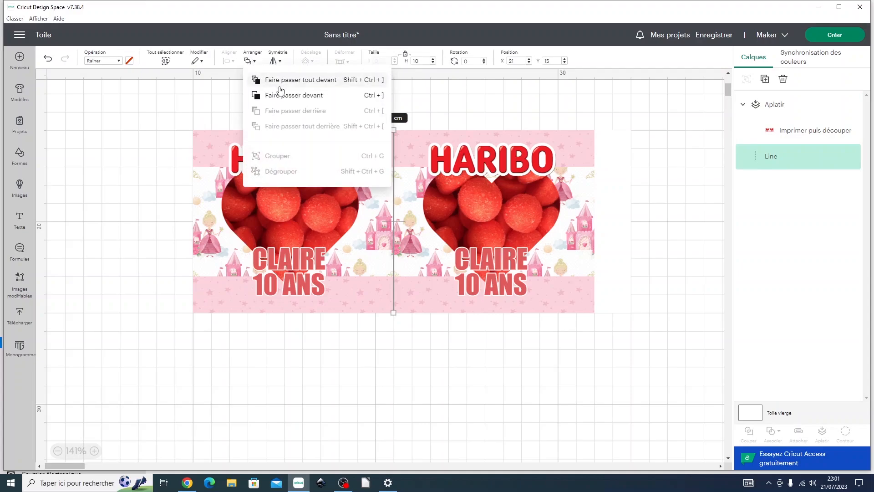
click(298, 85)
click(445, 376)
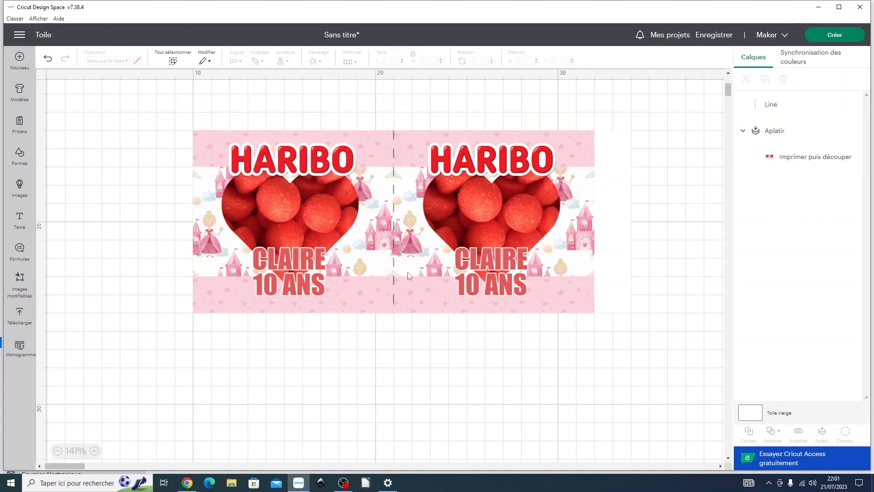
- Duplicate the fold line and place the copy along the right edge of the second princess panel at X 32, Y 15
click(394, 272)
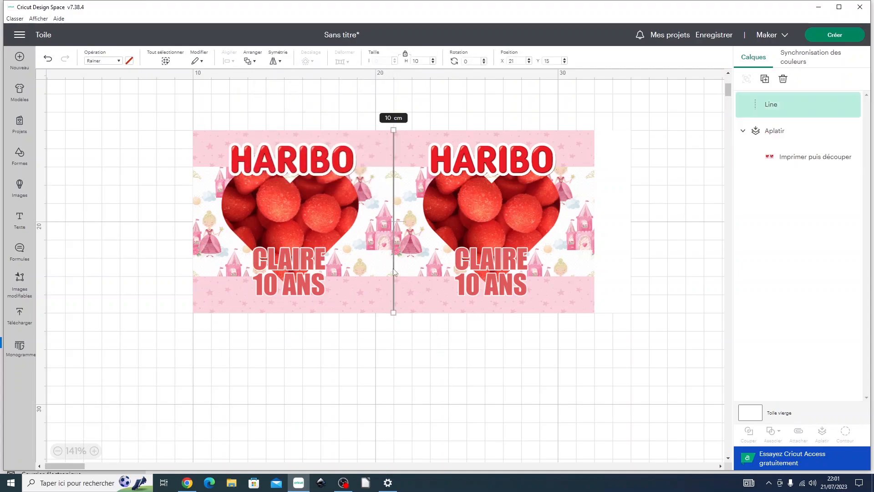
key(ctrl+c)
key(ctrl+v)
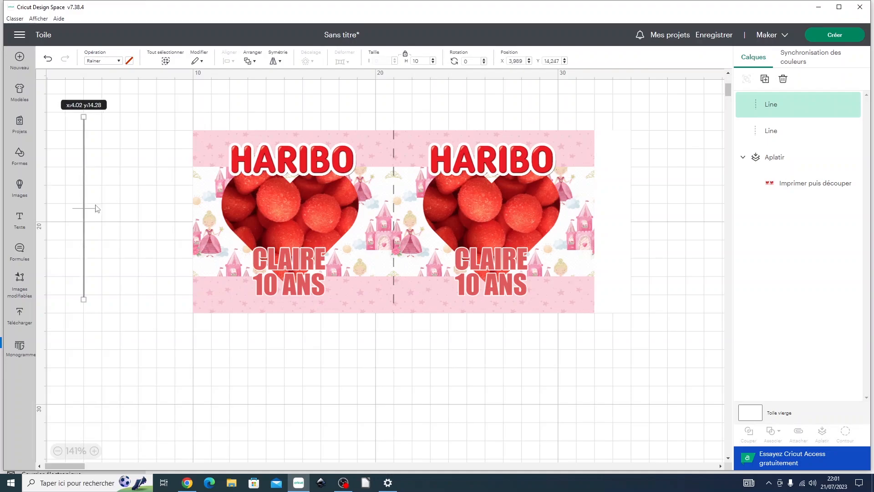
drag(96, 209, 593, 220)
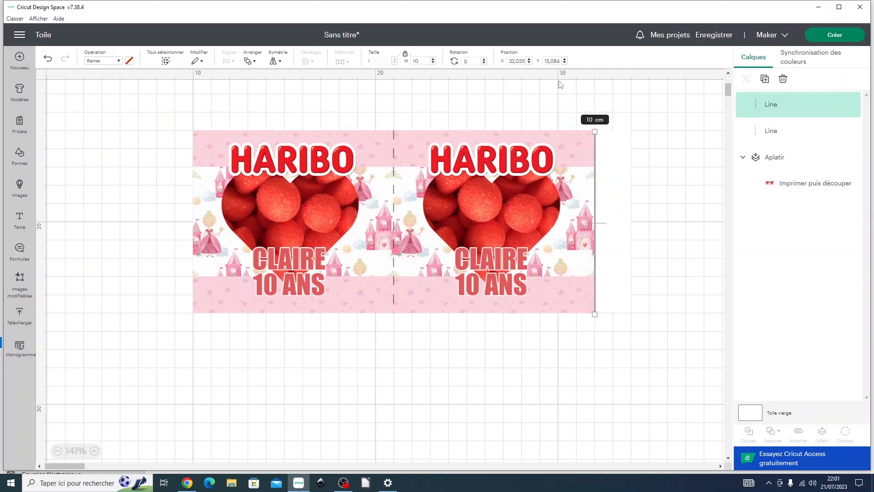
double_click(520, 61)
text(32)
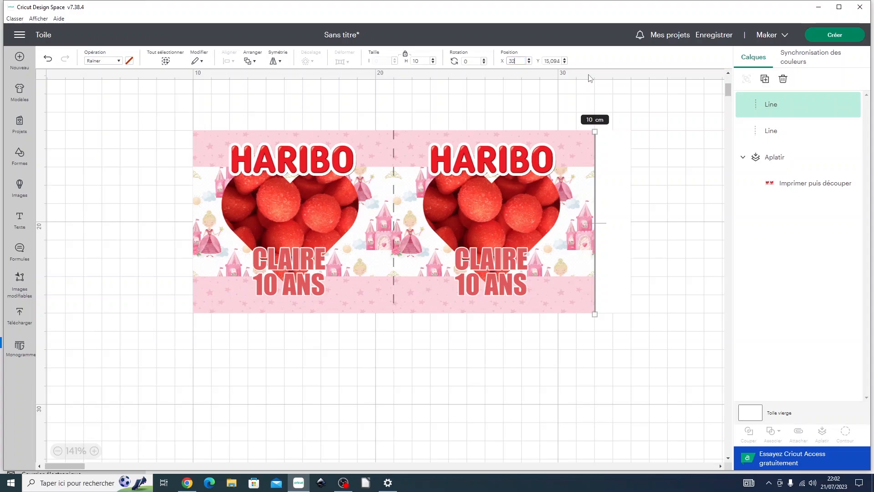
key(Tab)
text(15)
key(Return)
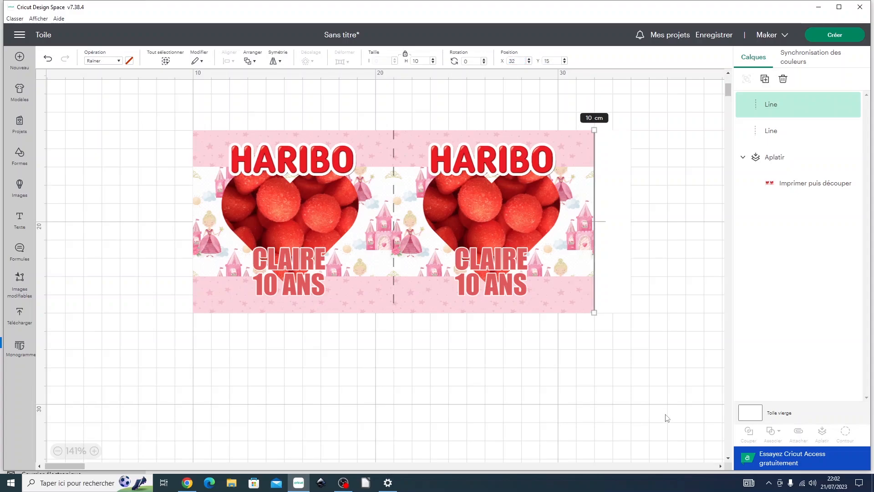
- Group the two dashed fold lines together
click(780, 228)
click(791, 131)
shift+click(789, 114)
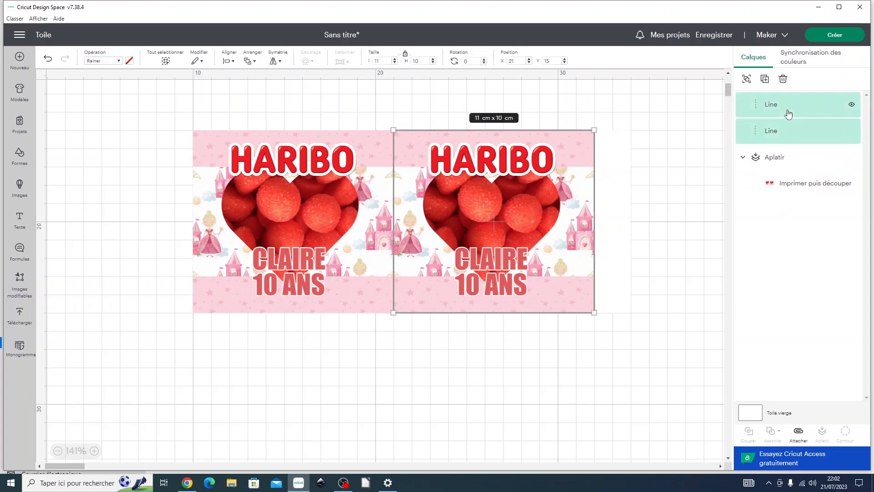
right_click(800, 106)
click(706, 127)
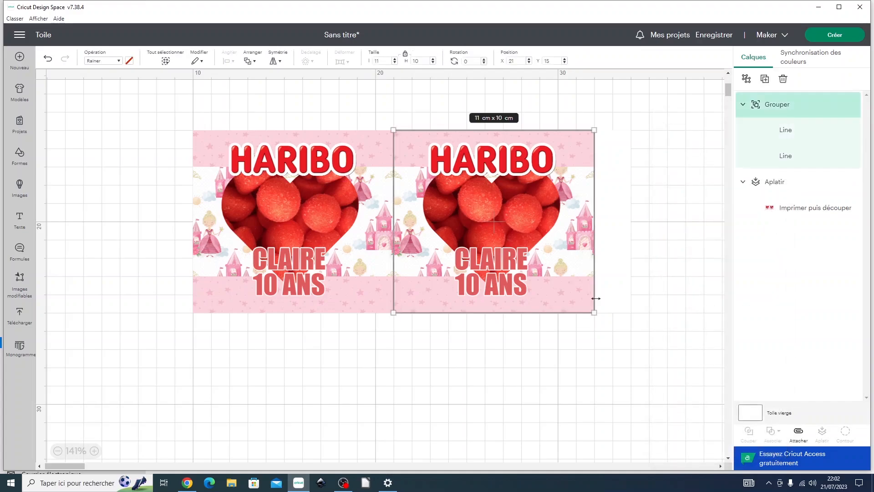
- Attach the grouped fold lines to the flattened candy packaging design and send the project to the preparation stage
click(584, 361)
drag(611, 385, 113, 123)
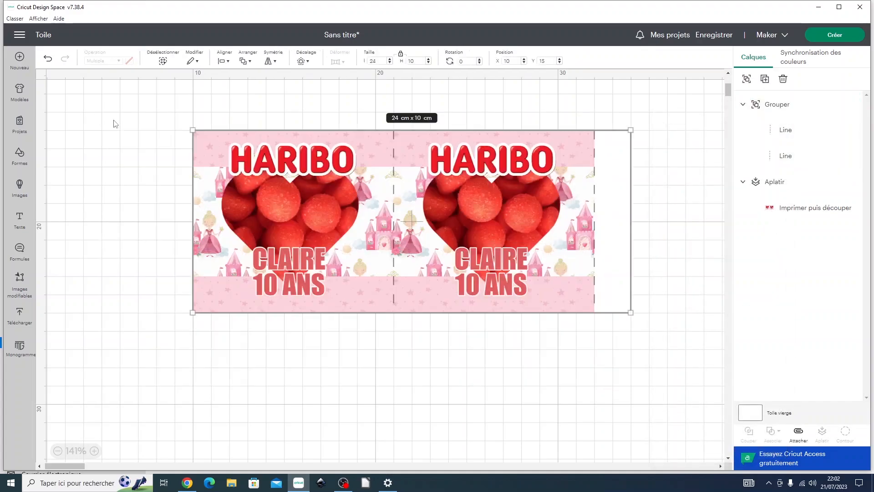
click(798, 433)
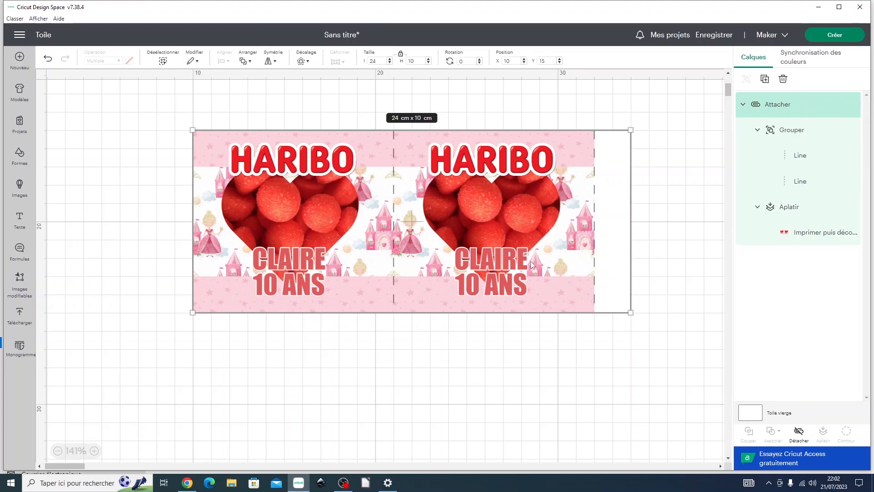
click(829, 37)
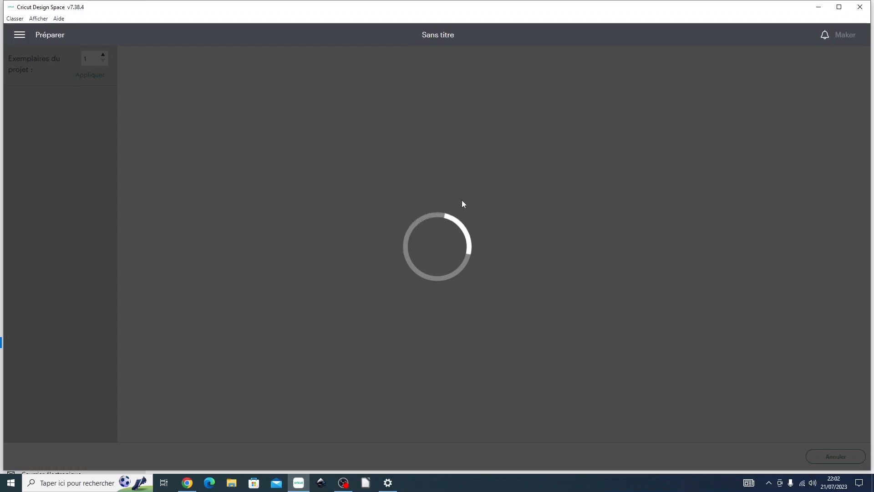